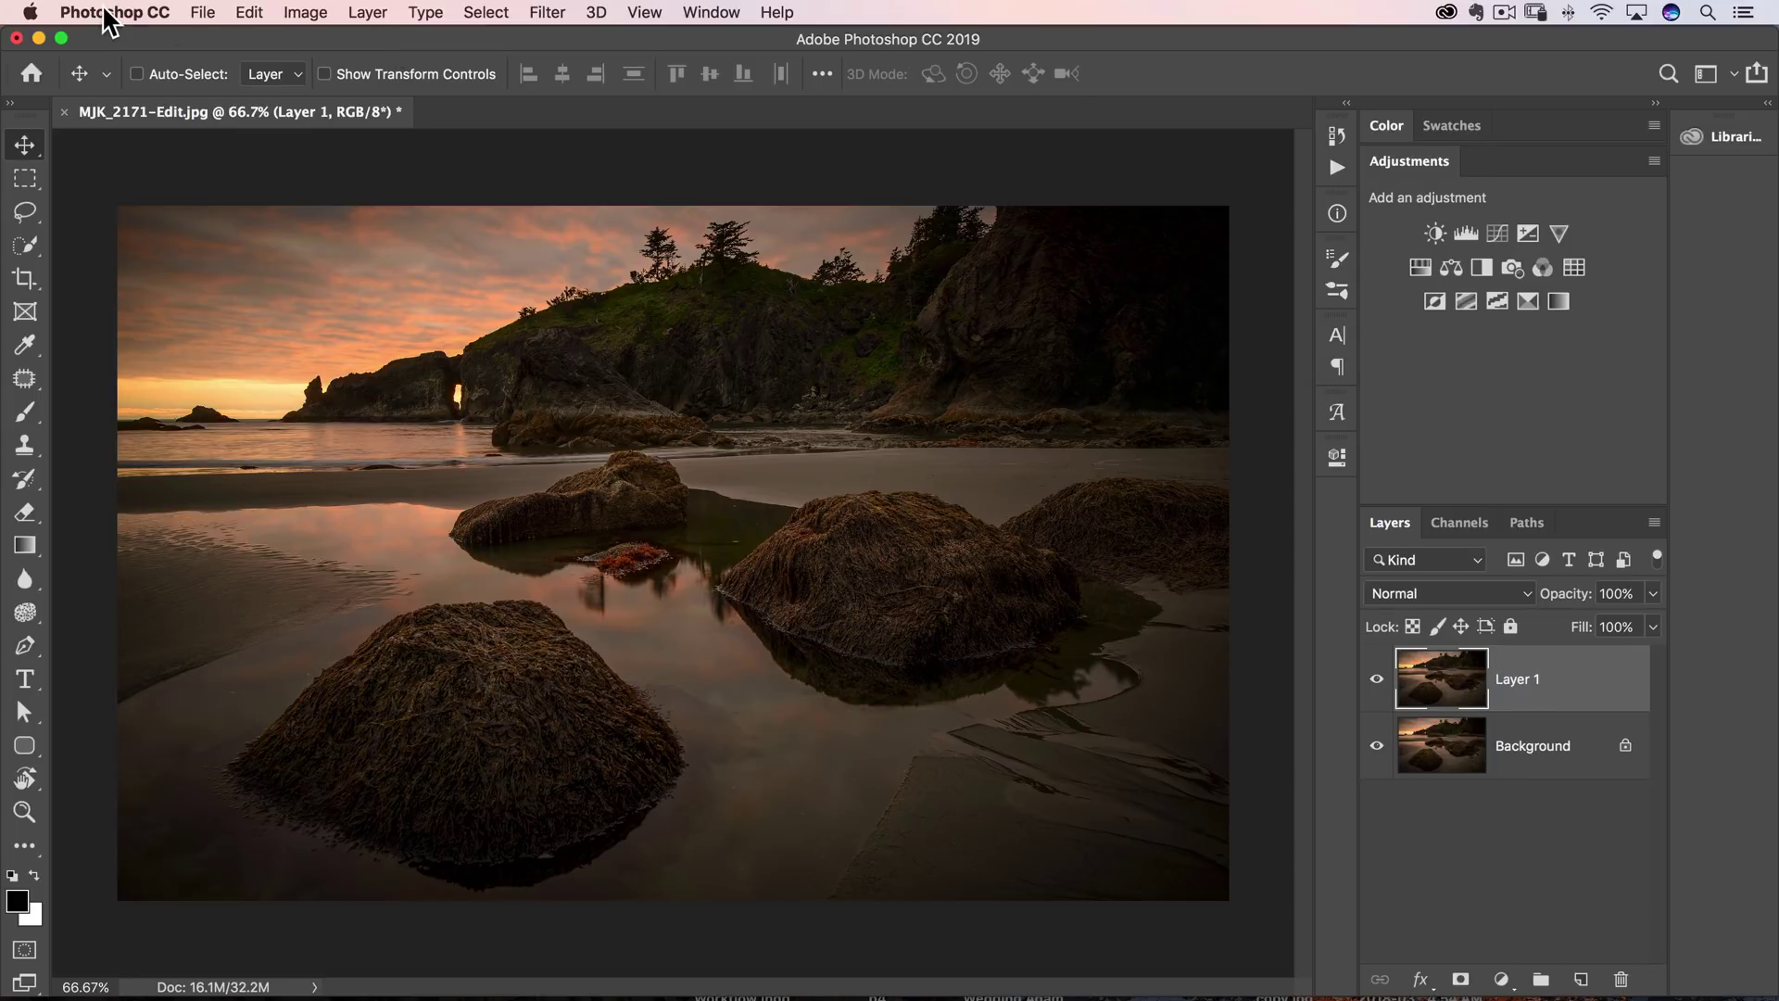
- Check the installed Photoshop version in the program's About information
left_click(54, 13)
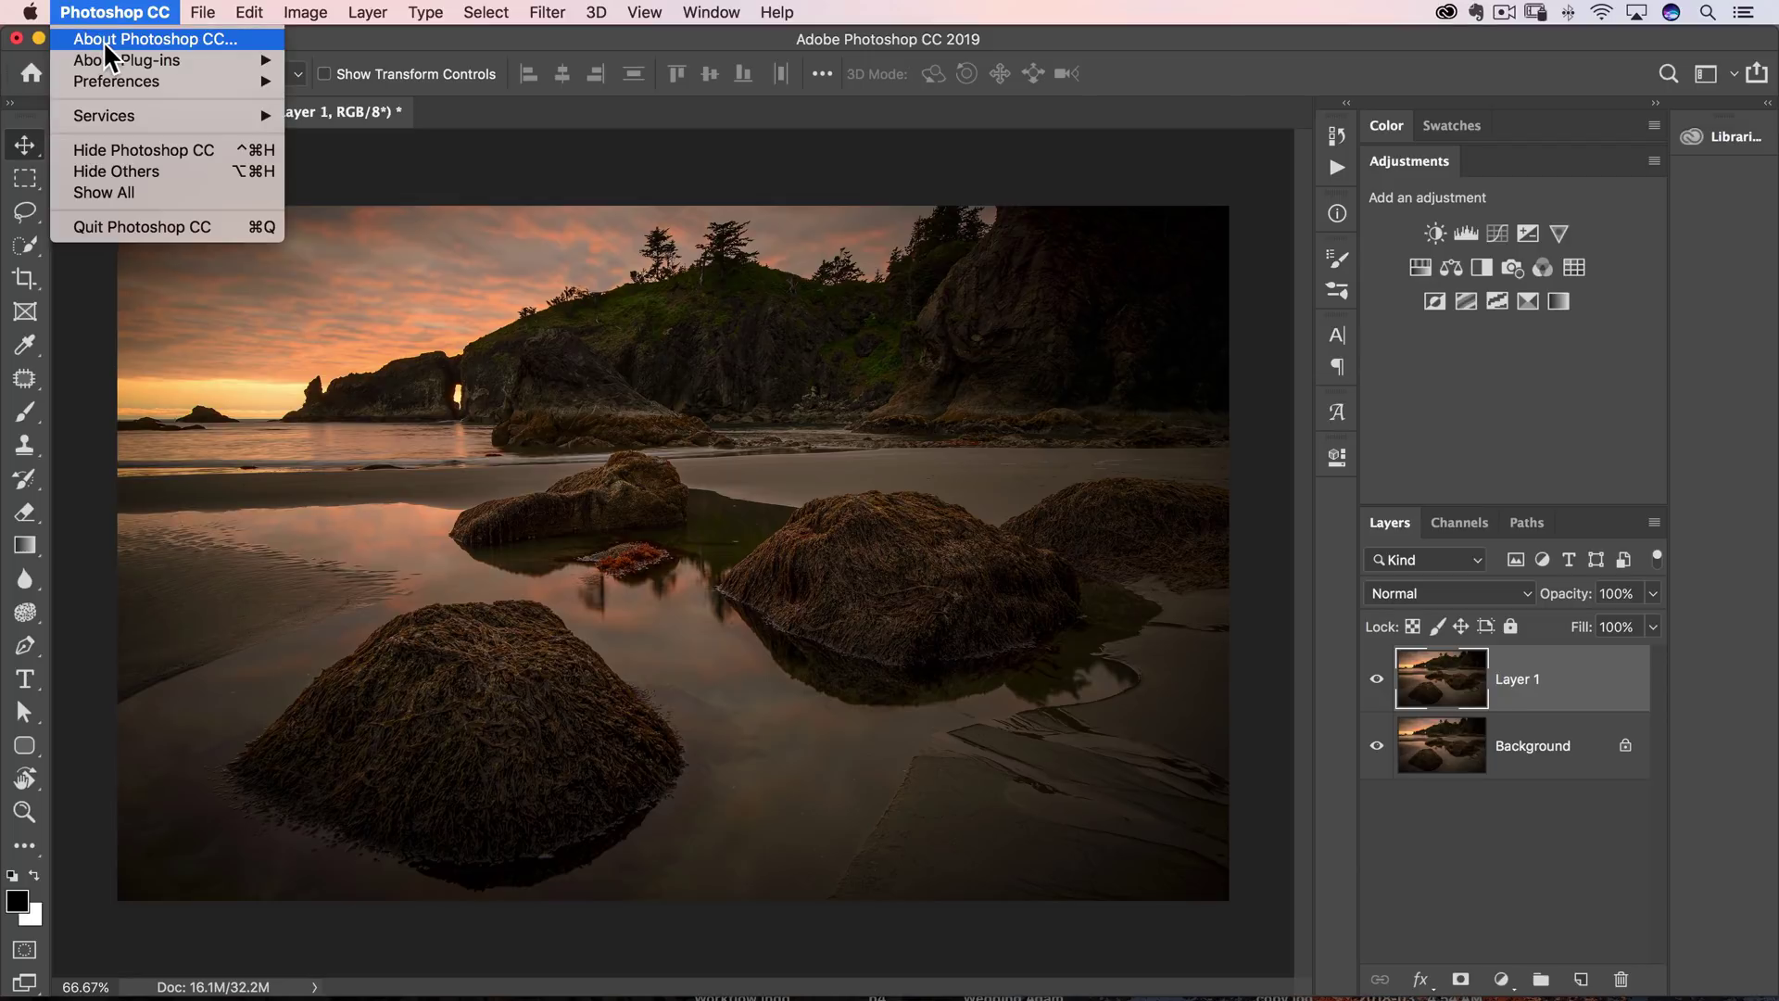
key("Escape")
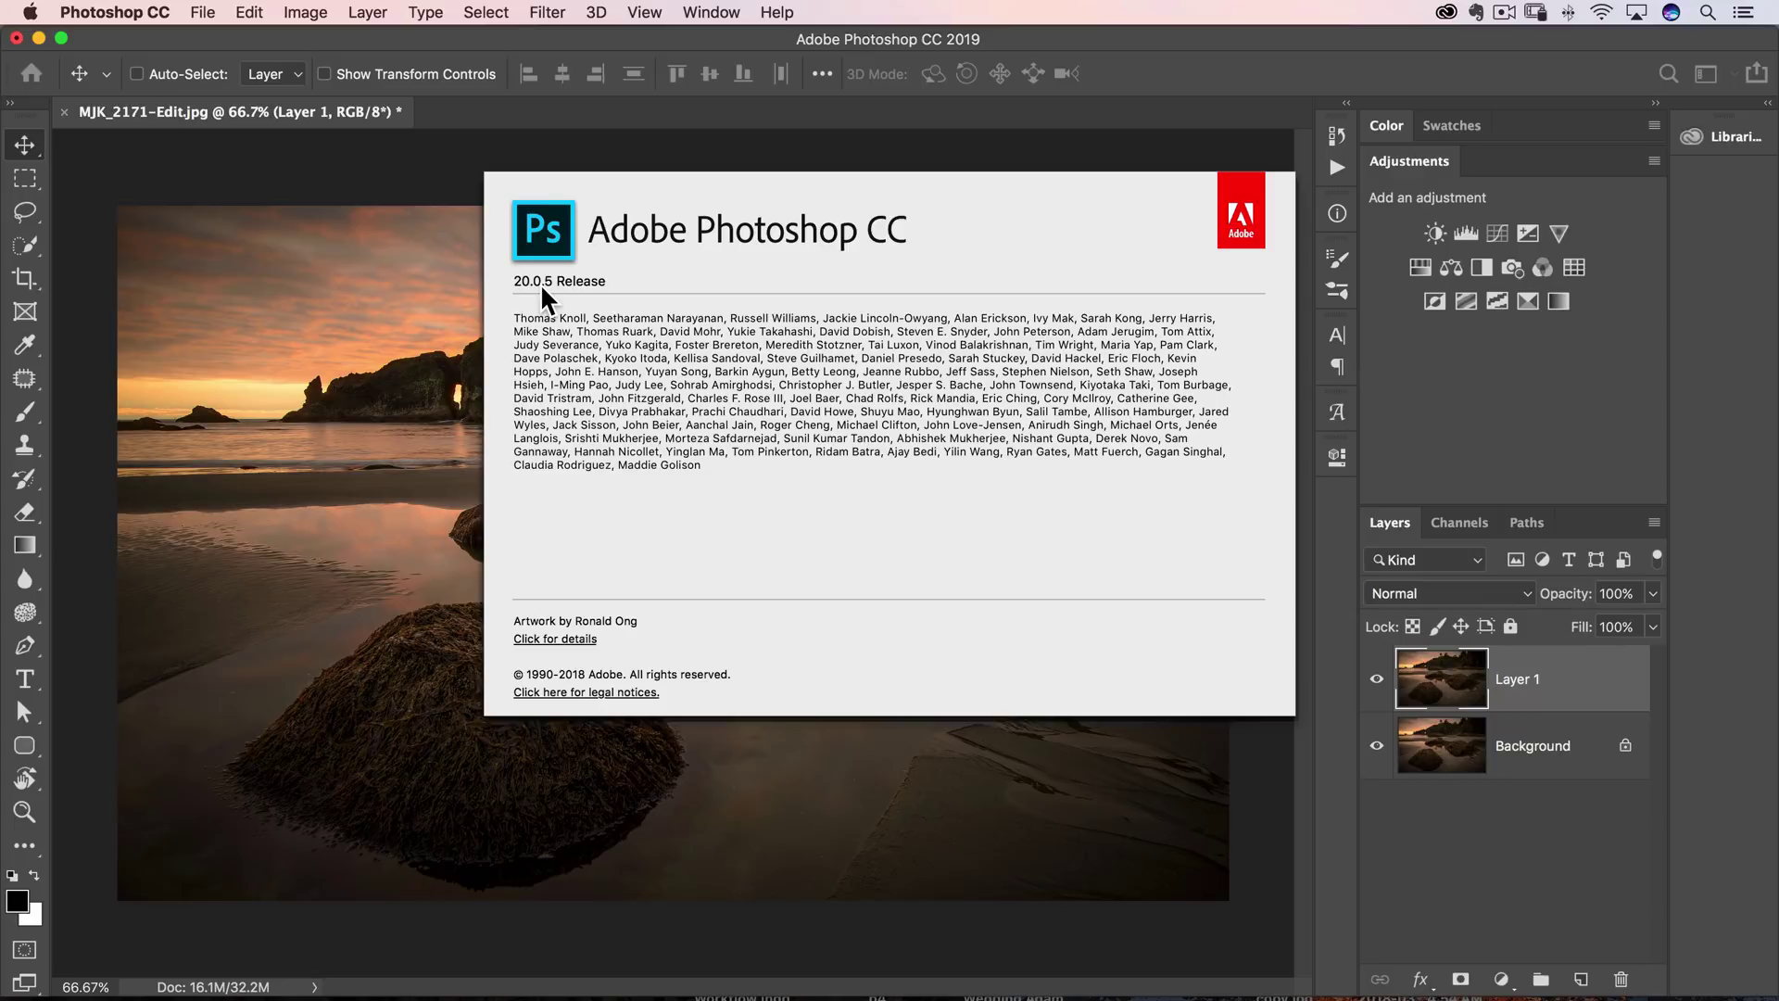
left_click(542, 282)
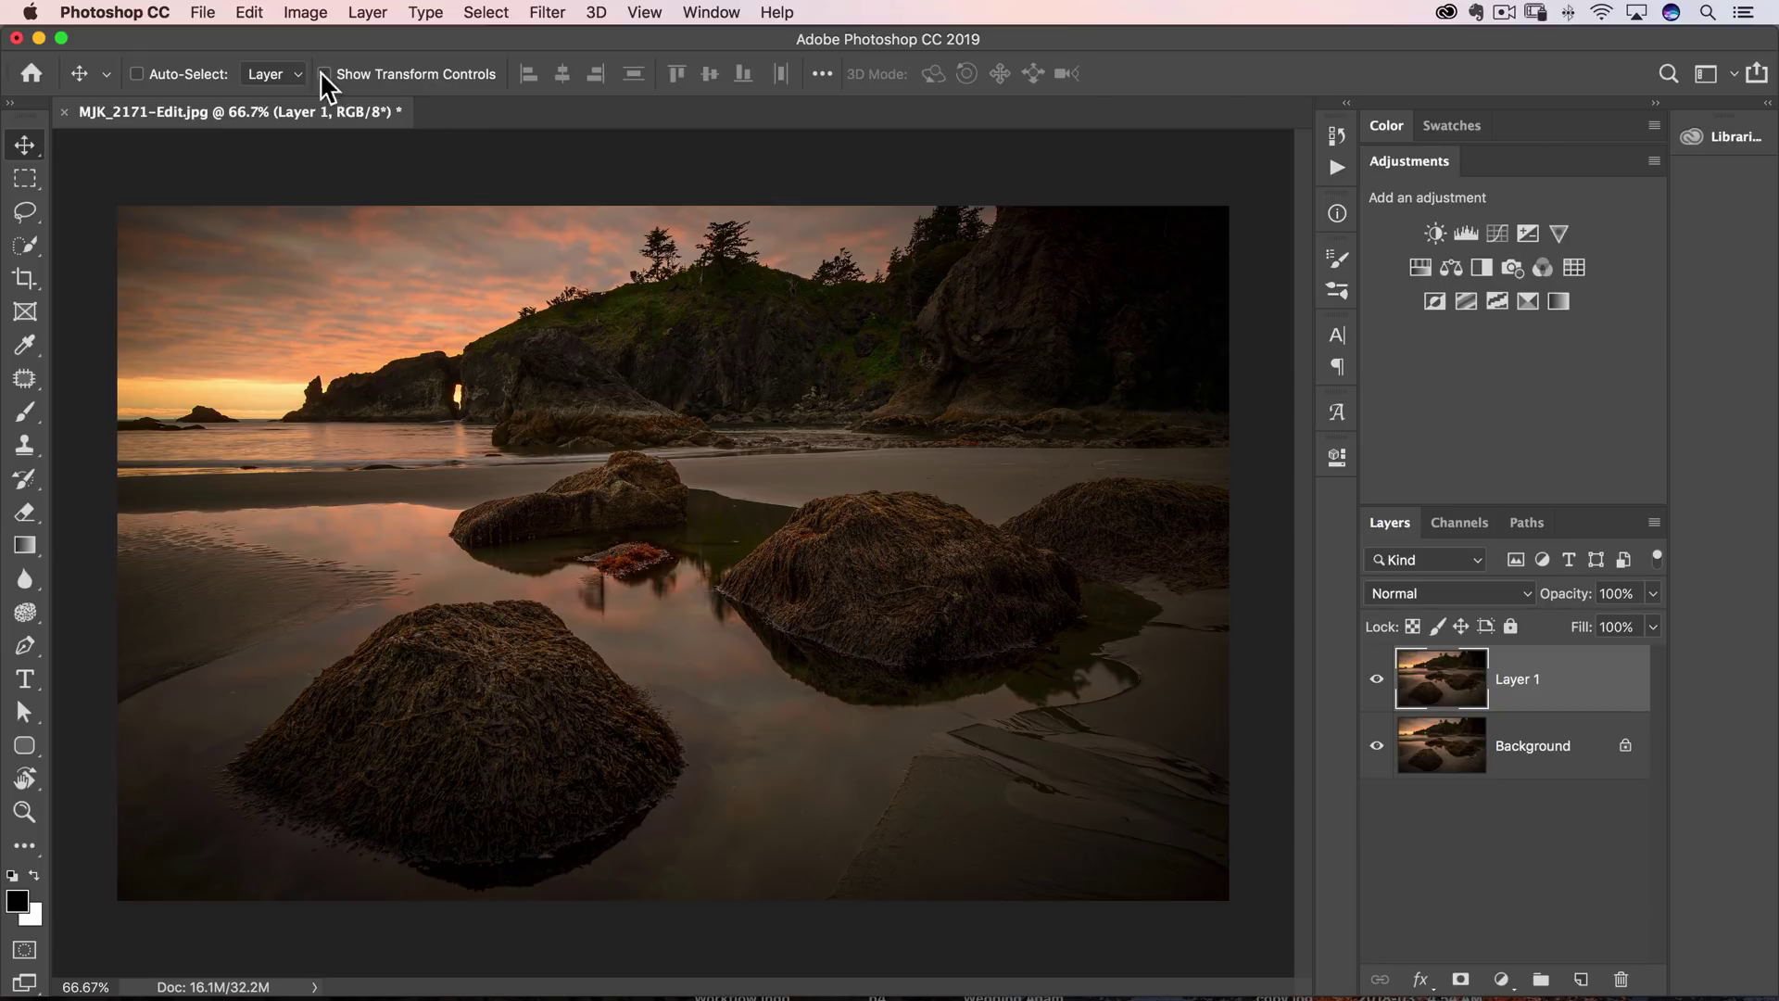
- Try scaling Layer 1 down proportionally from its corner to about 81% with Free Transform
left_click(250, 13)
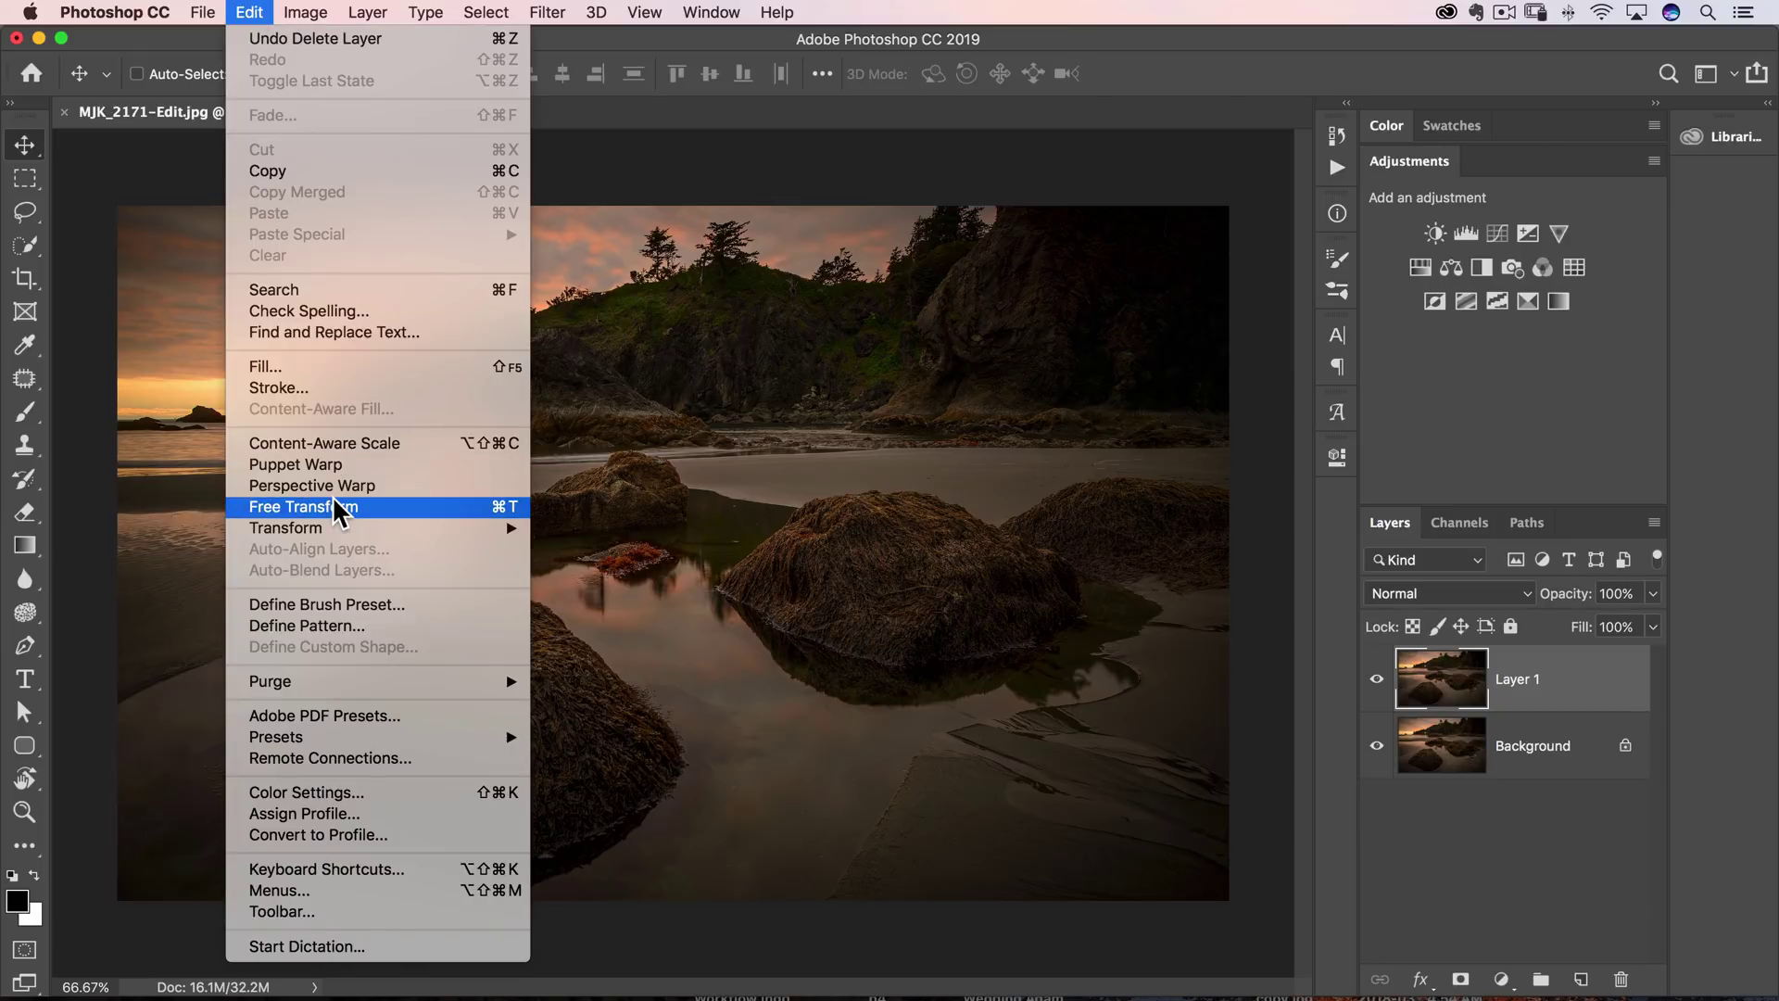
left_click(385, 508)
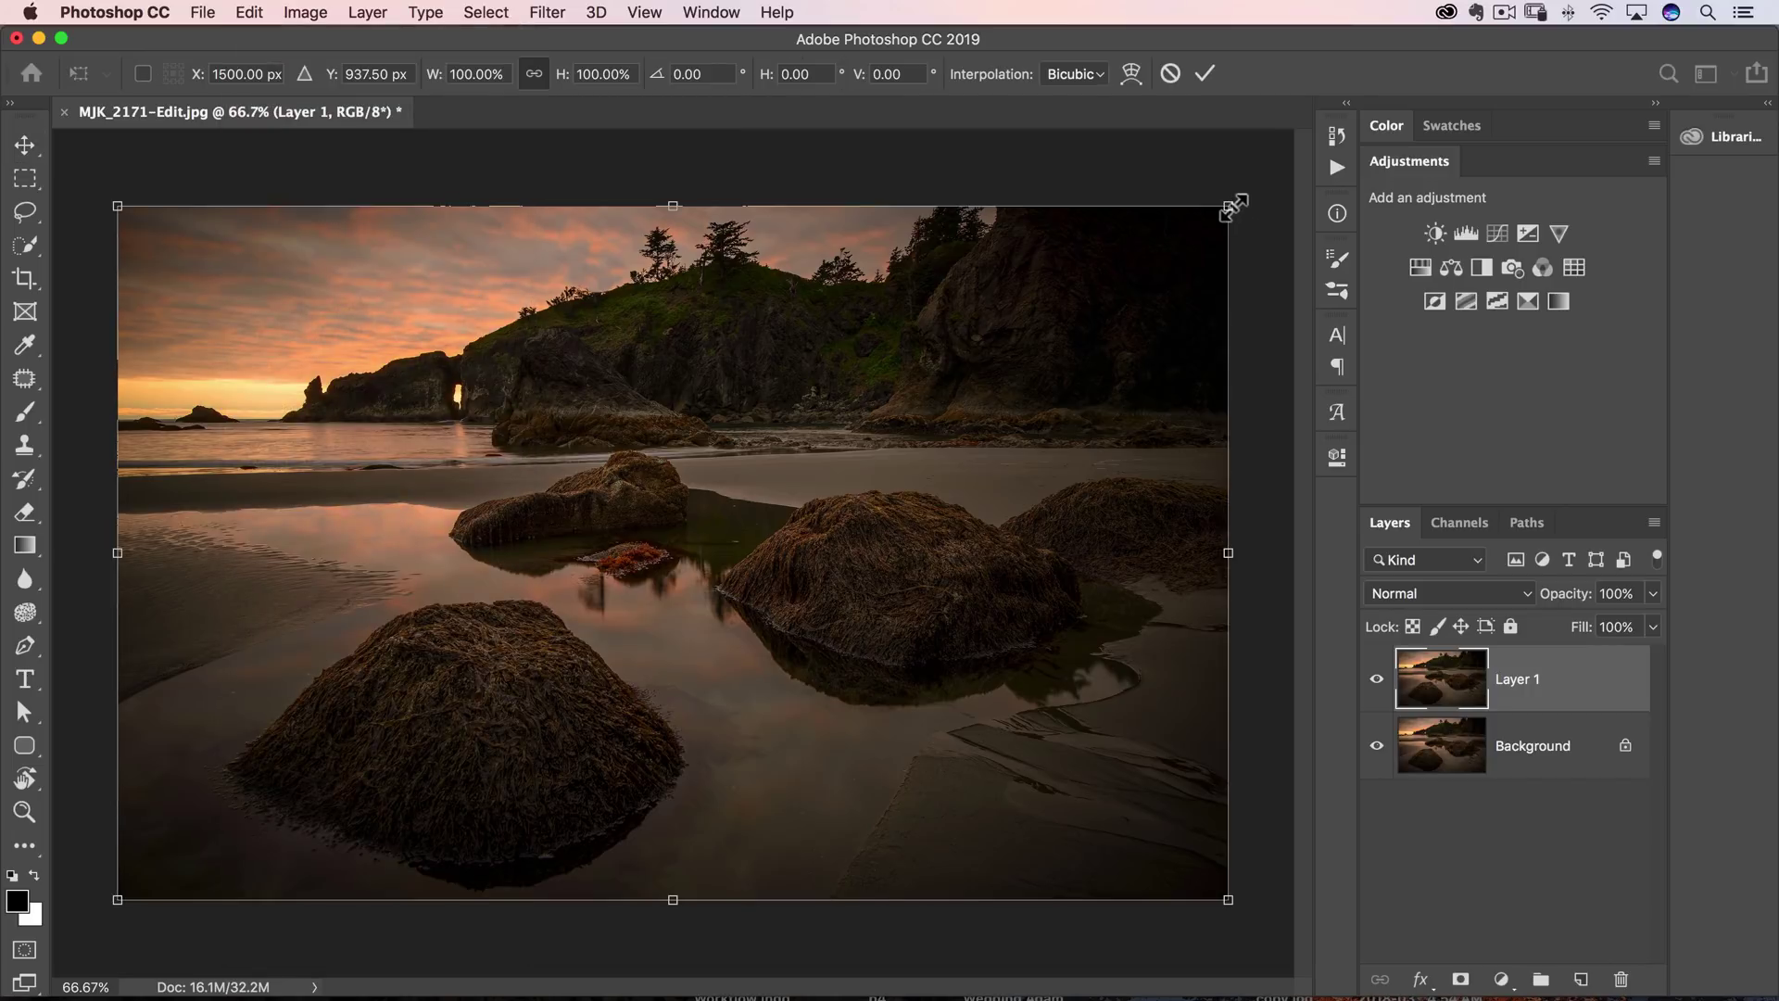
mouse_move(1228, 205)
left_mouse_down()
mouse_move(954, 370)
mouse_move(596, 536)
mouse_move(954, 305)
mouse_move(1053, 266)
mouse_move(786, 445)
mouse_move(1167, 195)
mouse_move(1080, 238)
mouse_move(1172, 218)
mouse_move(1087, 280)
mouse_move(1063, 261)
mouse_move(663, 339)
mouse_move(521, 388)
mouse_move(1025, 318)
mouse_move(1103, 401)
mouse_move(1079, 259)
mouse_move(1047, 336)
mouse_move(686, 369)
mouse_move(609, 426)
mouse_move(448, 445)
mouse_move(843, 336)
mouse_move(862, 358)
mouse_move(1057, 242)
mouse_move(718, 505)
mouse_move(1155, 214)
mouse_move(1215, 198)
mouse_move(1041, 349)
mouse_move(1225, 221)
left_mouse_up()
key("Return")
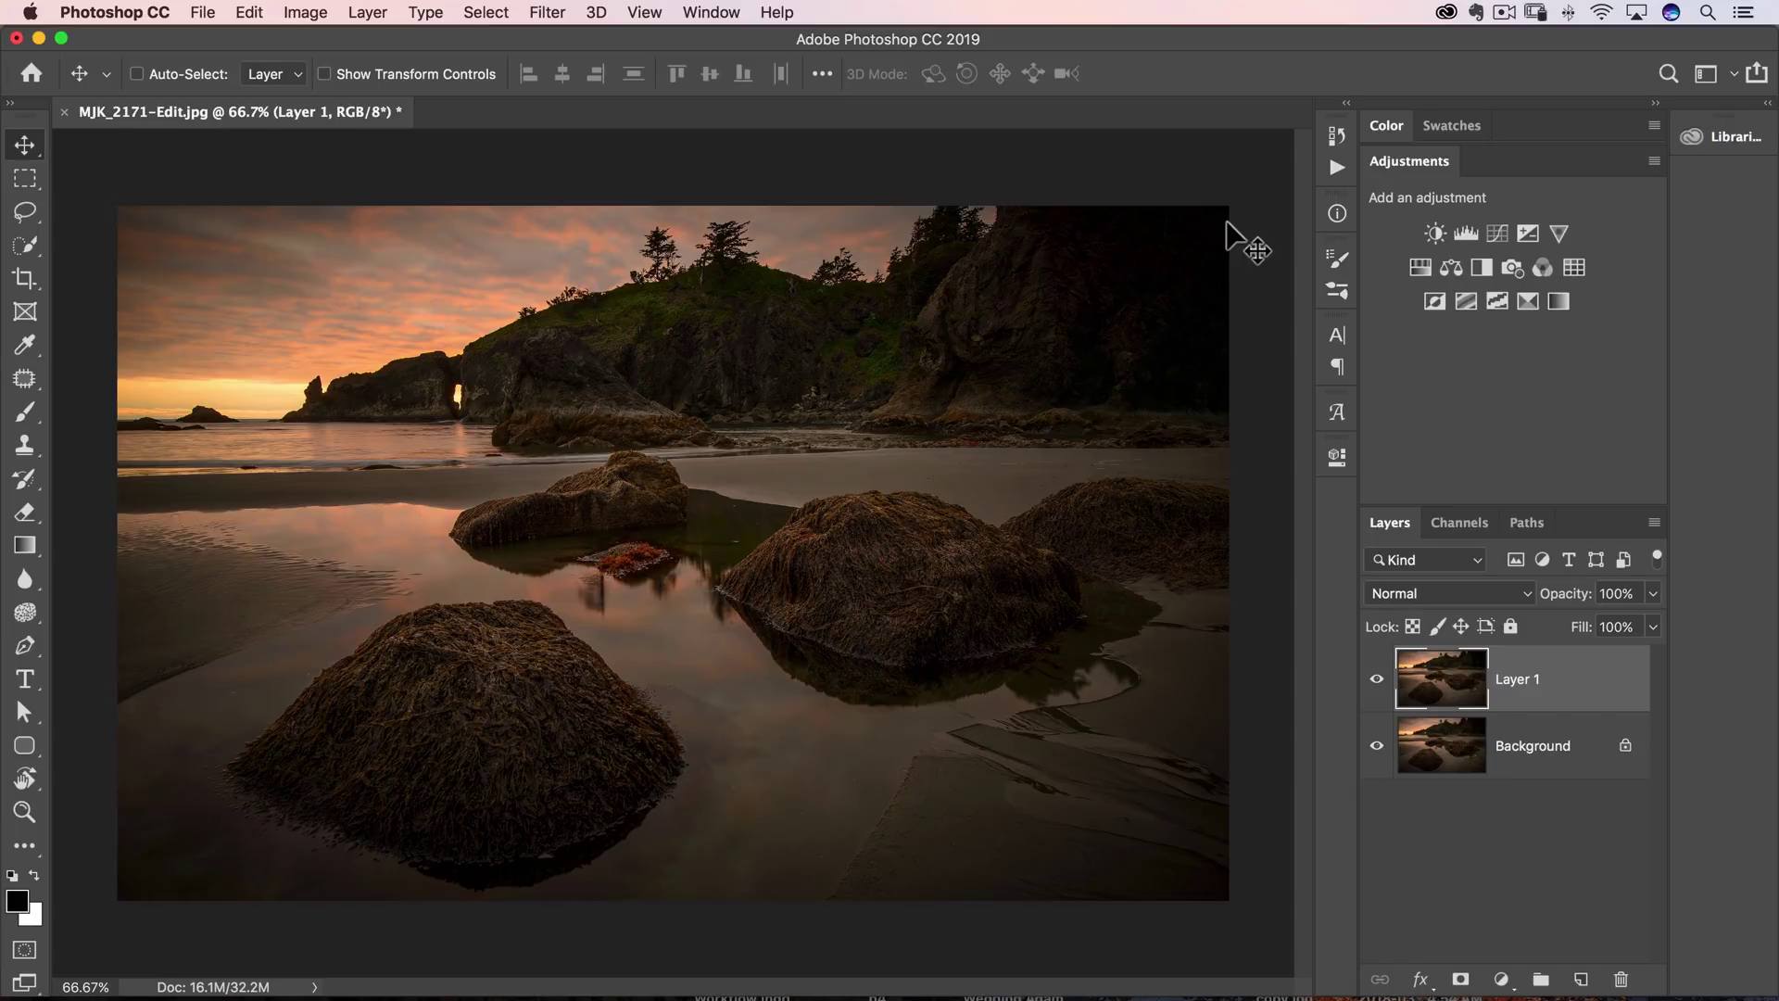
key("super+t")
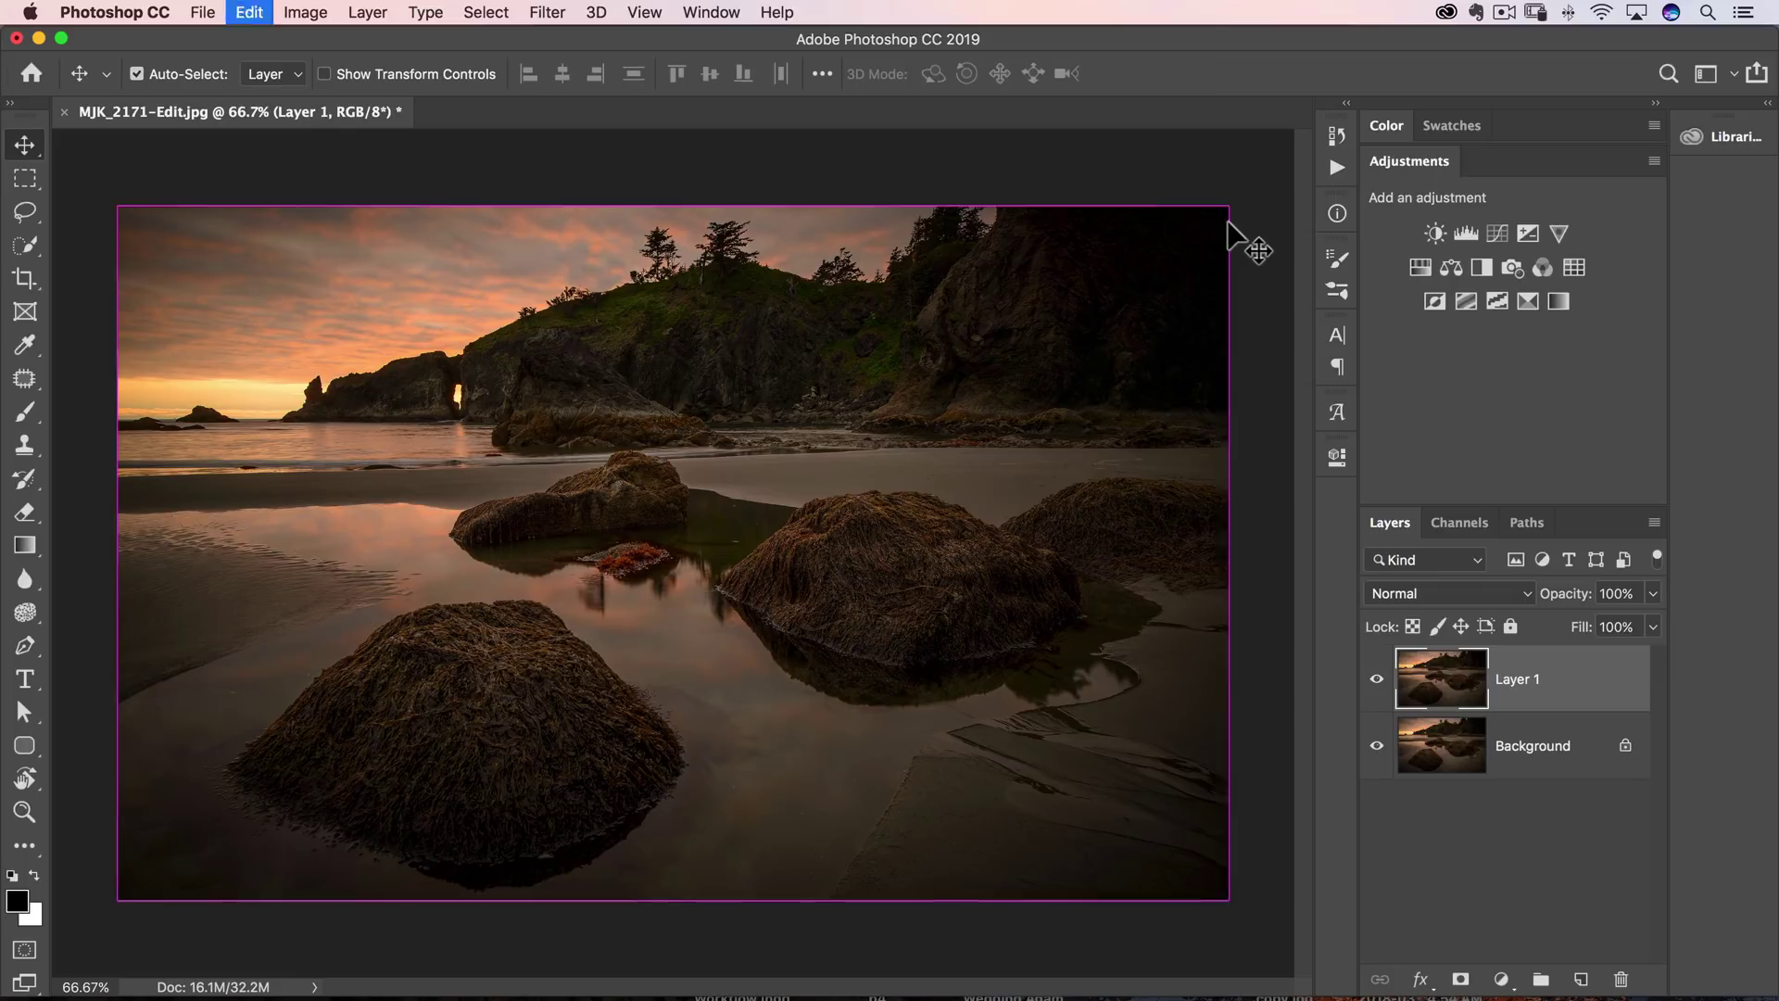
left_click_drag(1225, 202, 1021, 357)
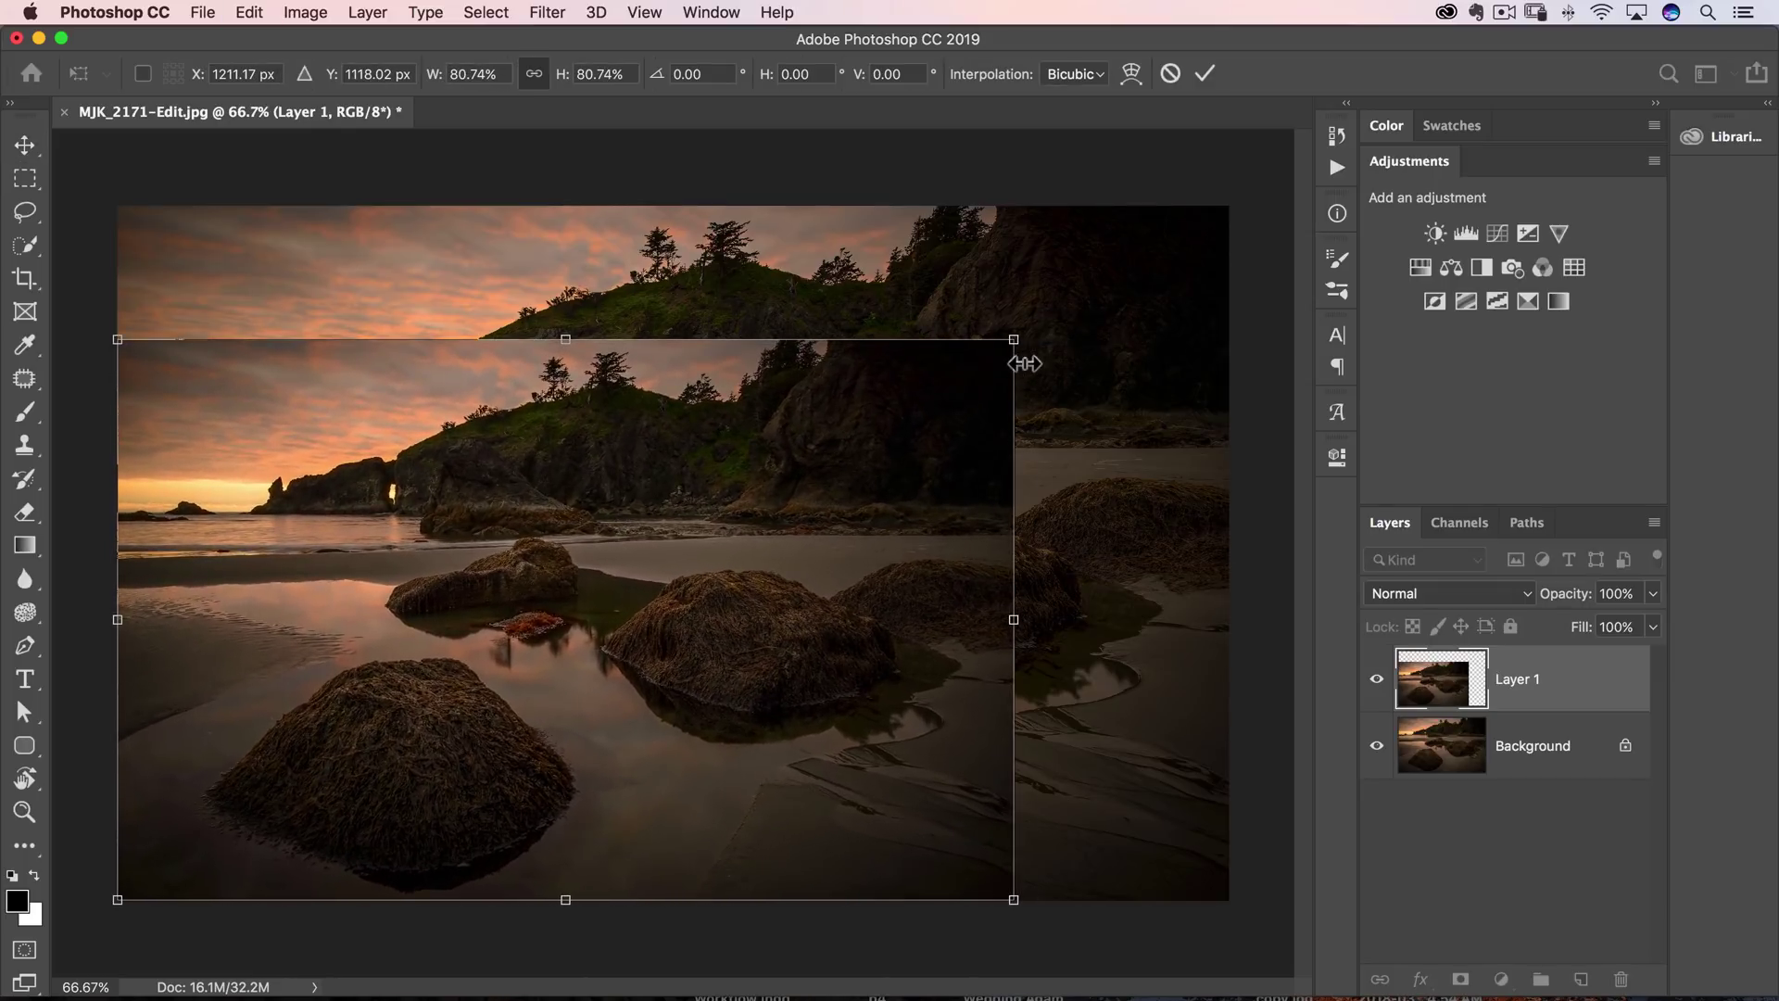
key("Escape")
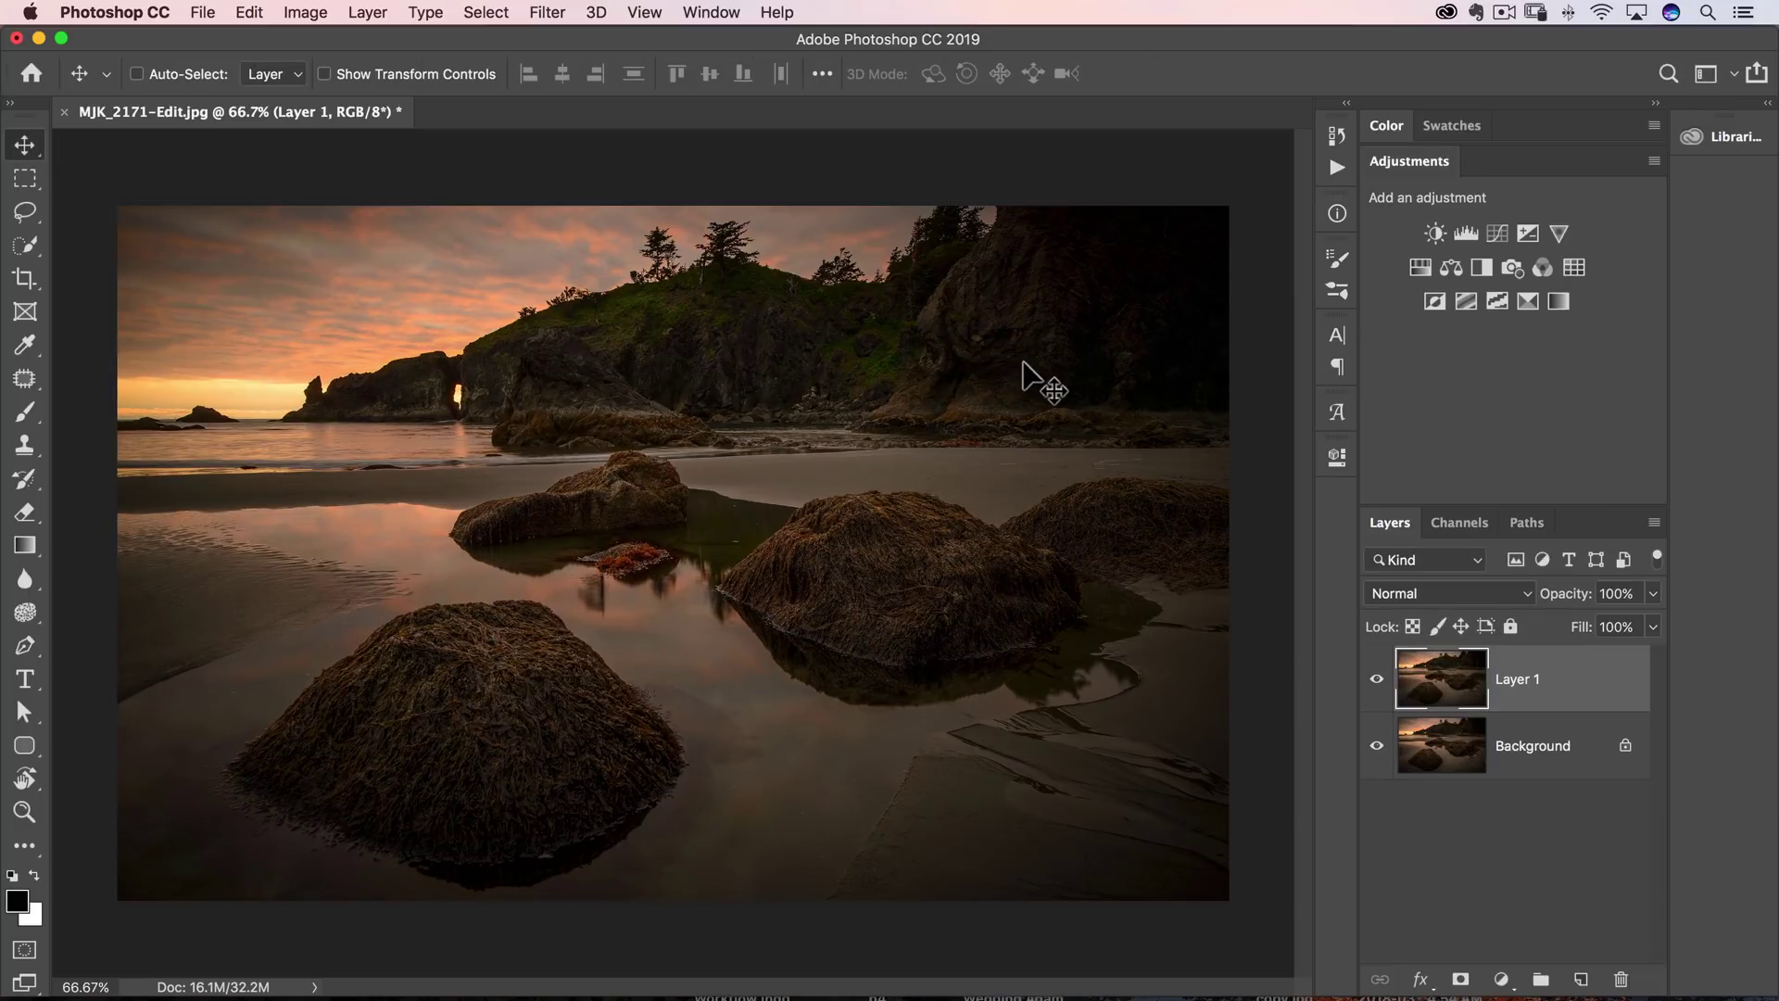
- Try enabling Use Legacy Free Transform in the general preferences and discard the change
left_click(134, 12)
mouse_move(122, 82)
left_click(322, 80)
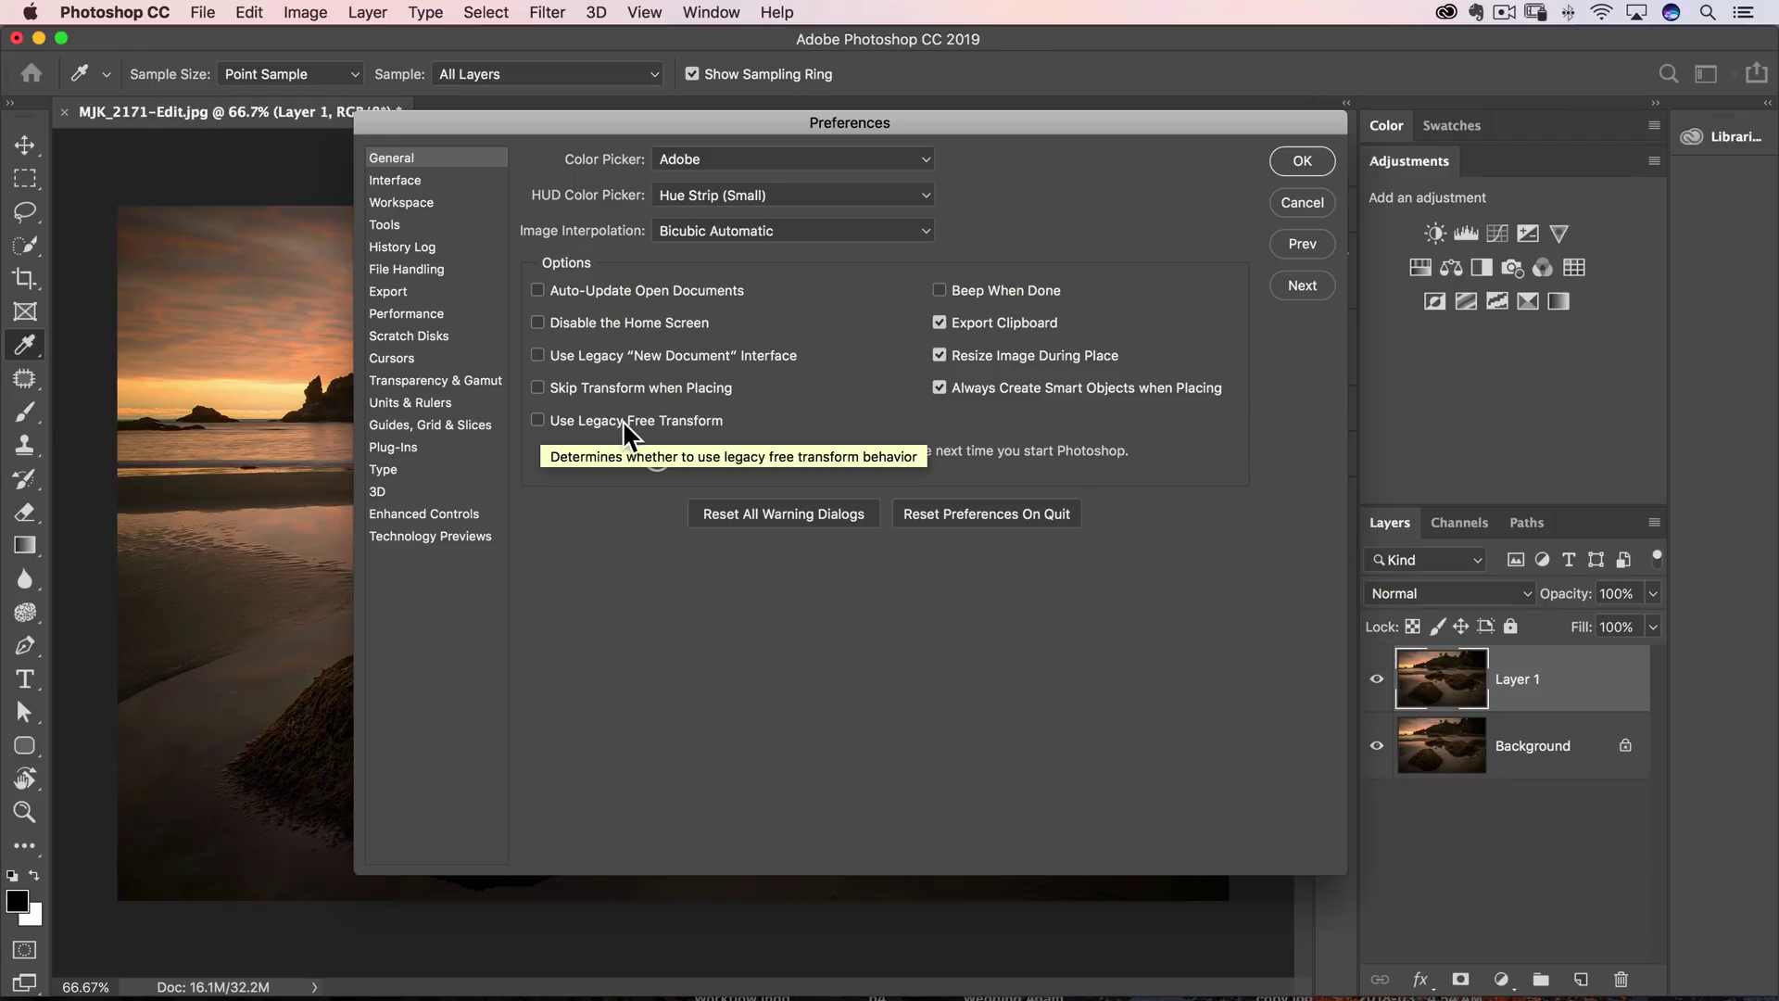
left_click(537, 420)
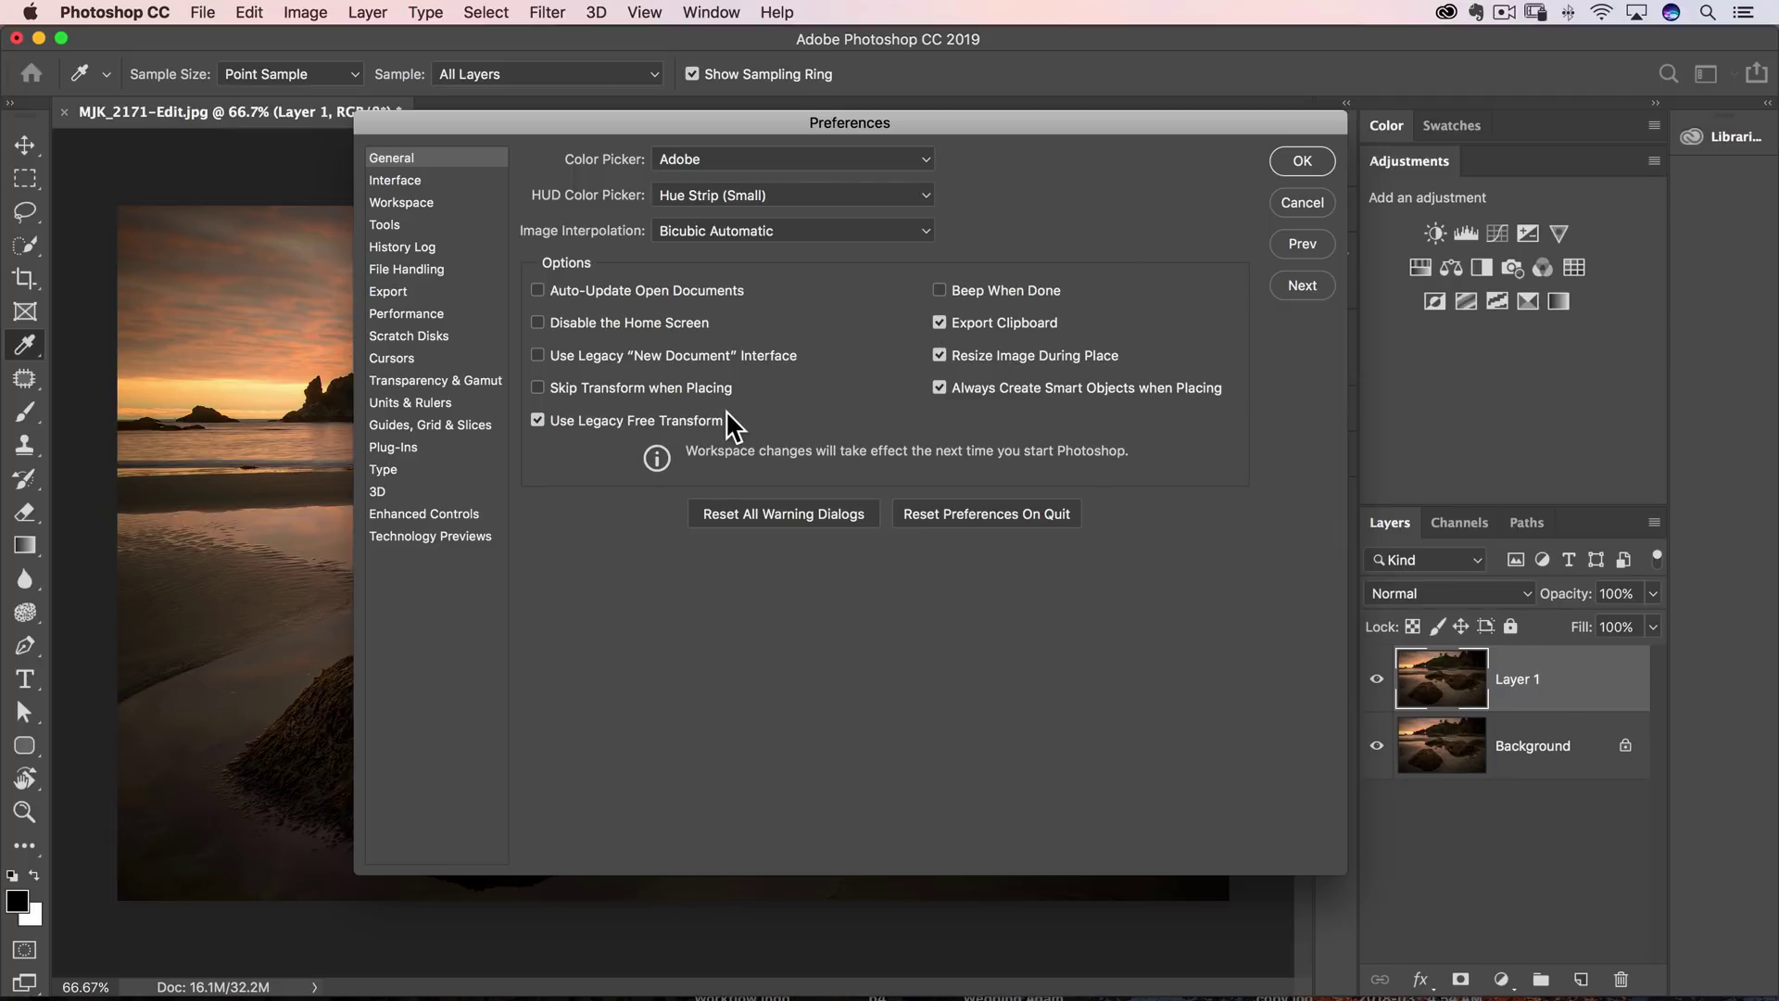
left_click(1300, 204)
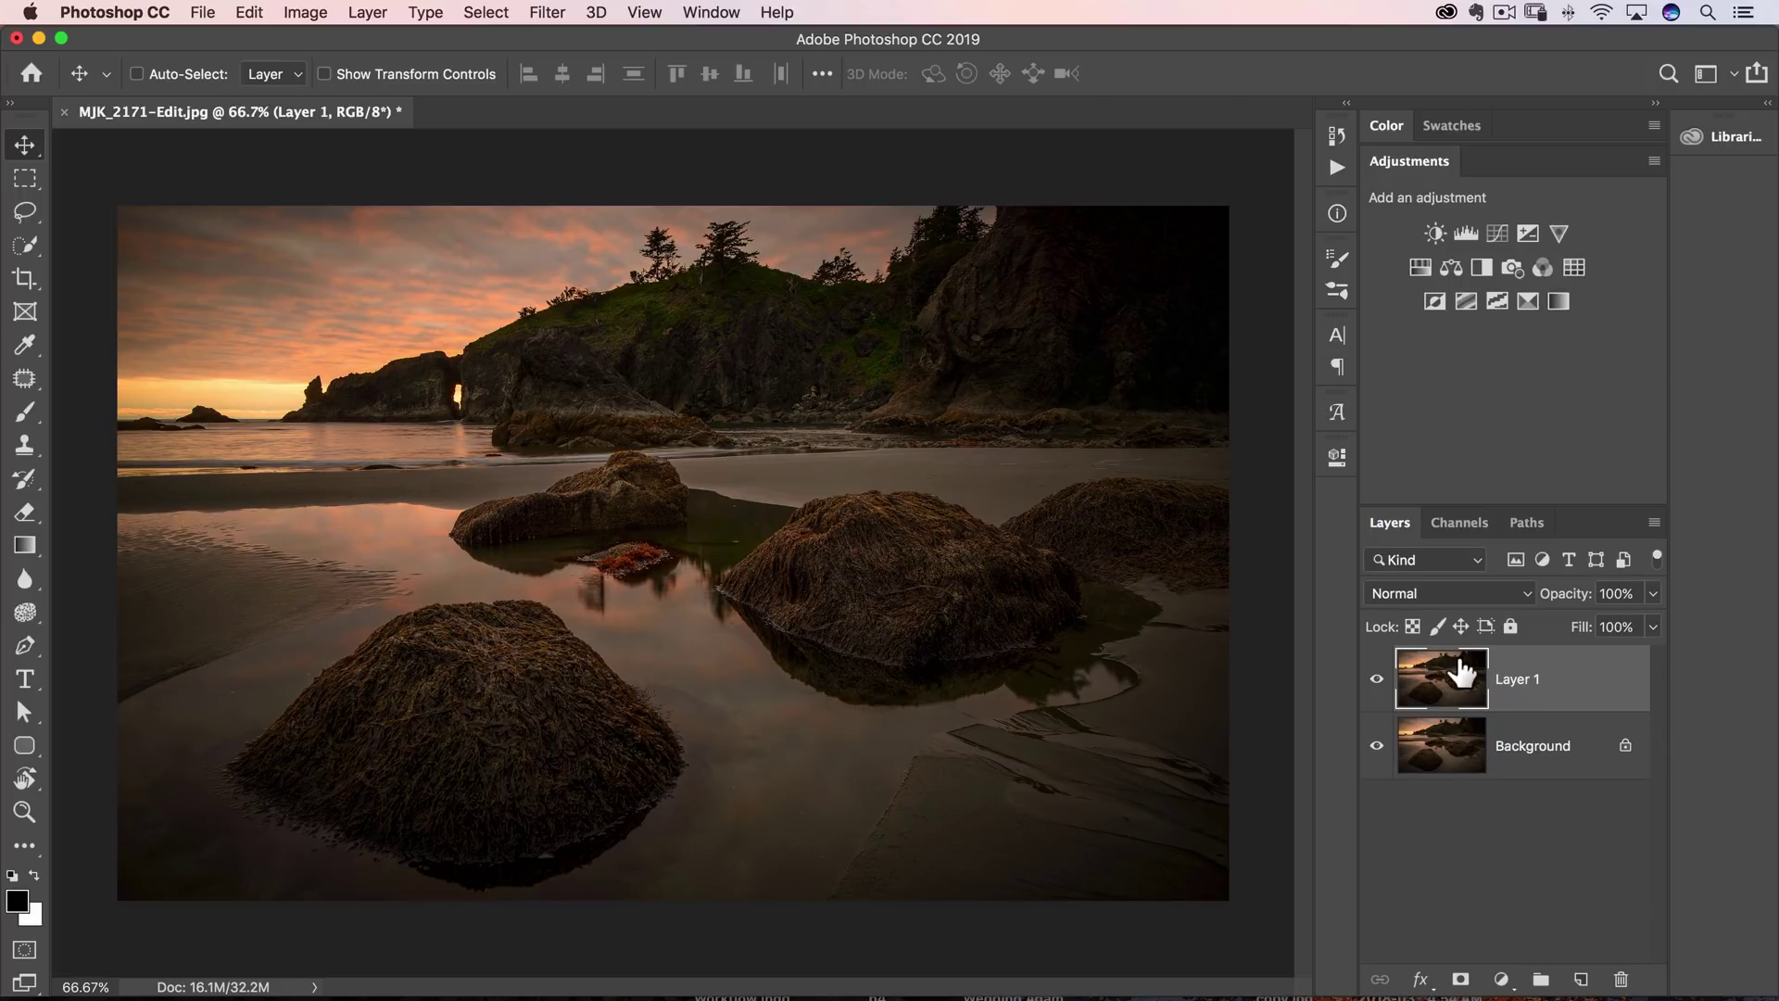
- Shift Layer 1 across and slightly up over the background with the Move tool, and delete the layer
left_click_drag(1012, 301, 973, 318)
left_click_drag(421, 339, 775, 361)
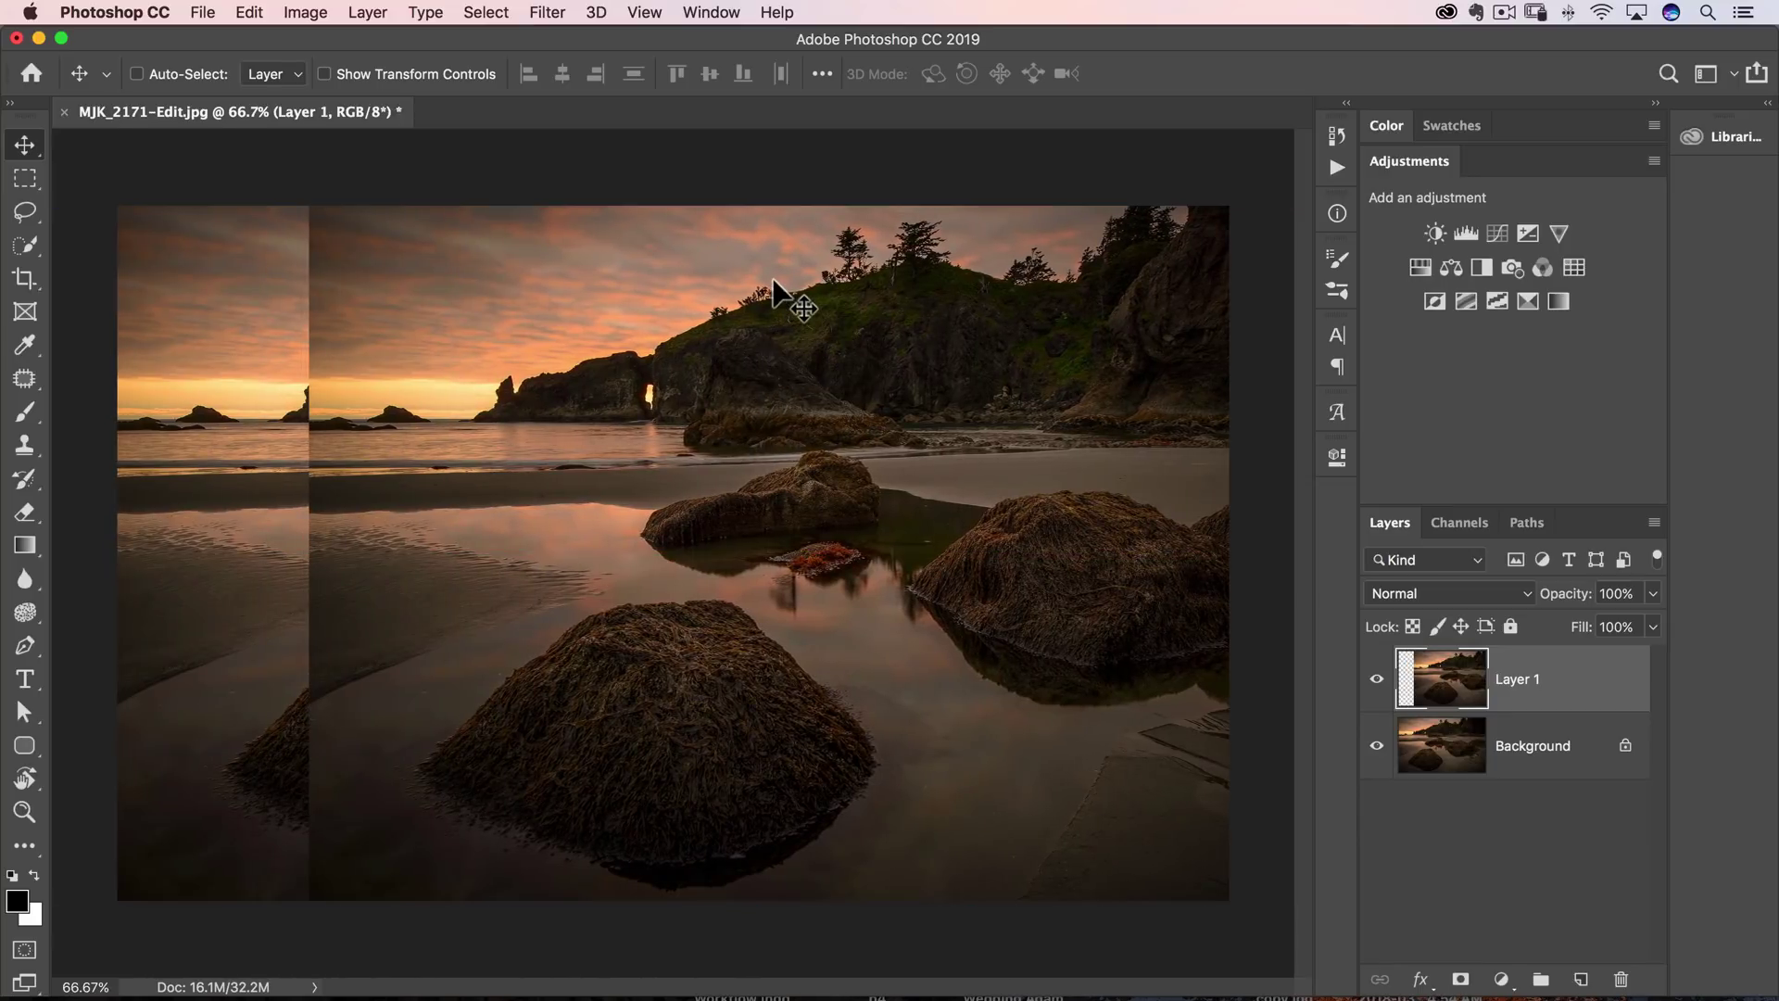
left_click_drag(775, 282, 765, 232)
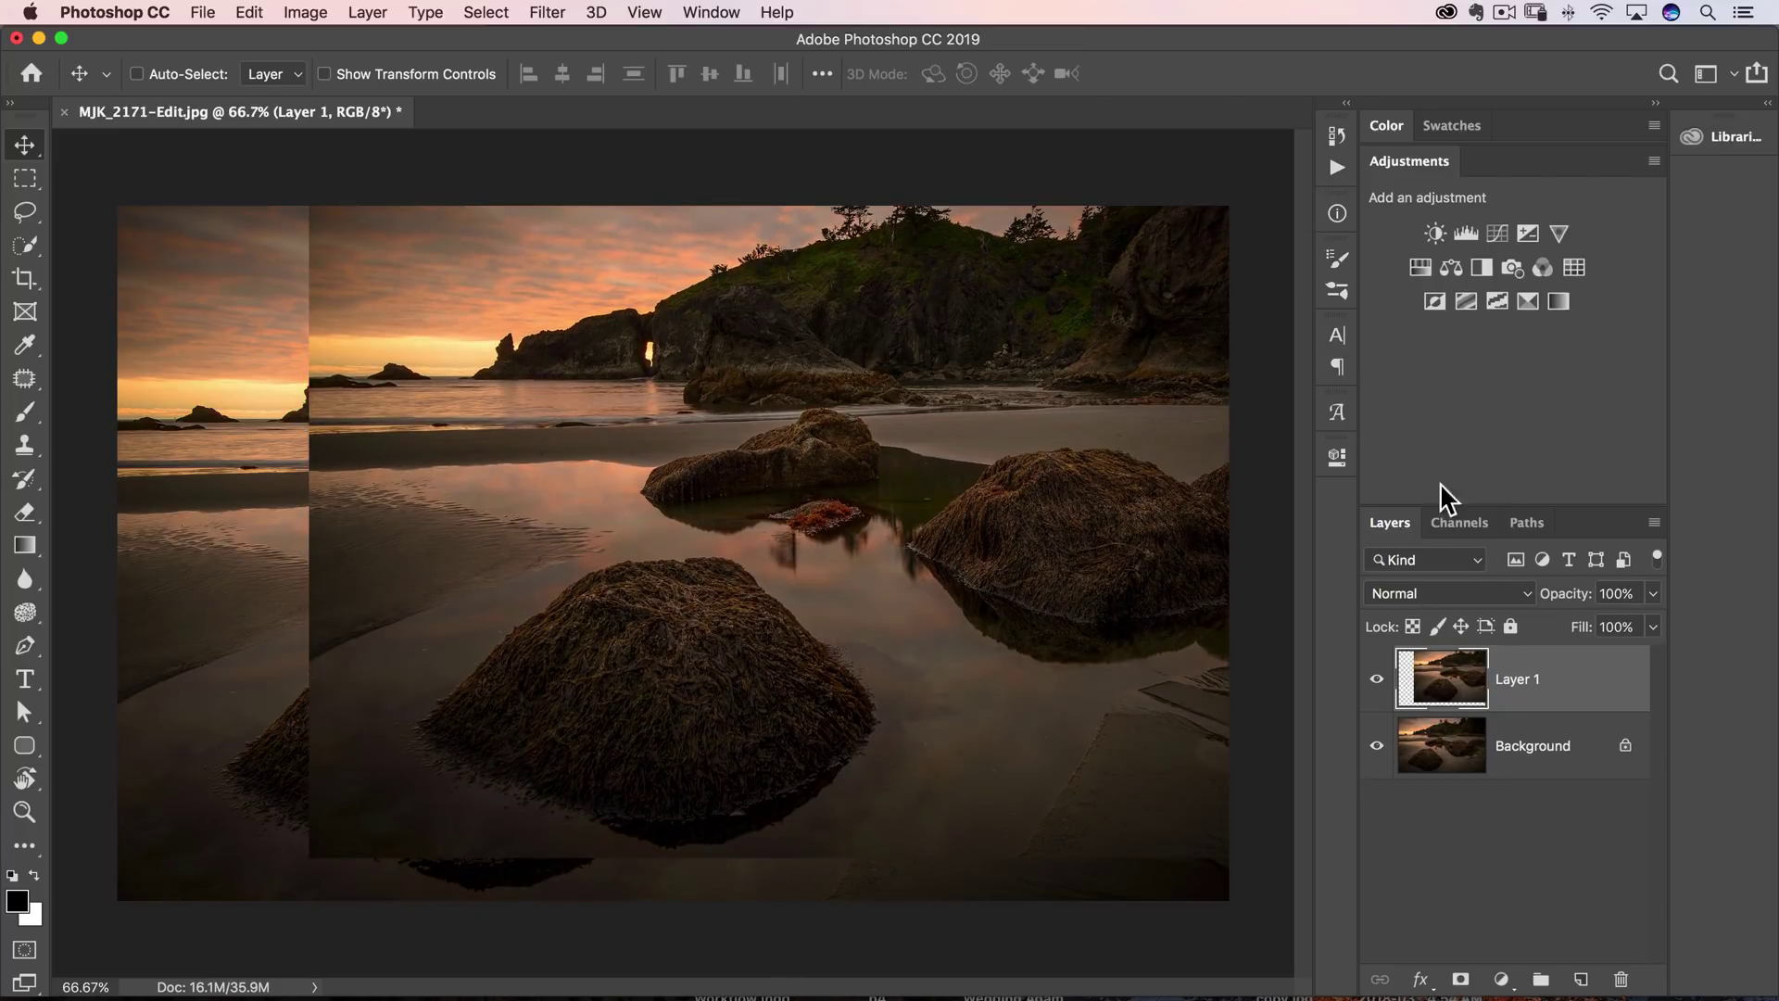
key("Delete")
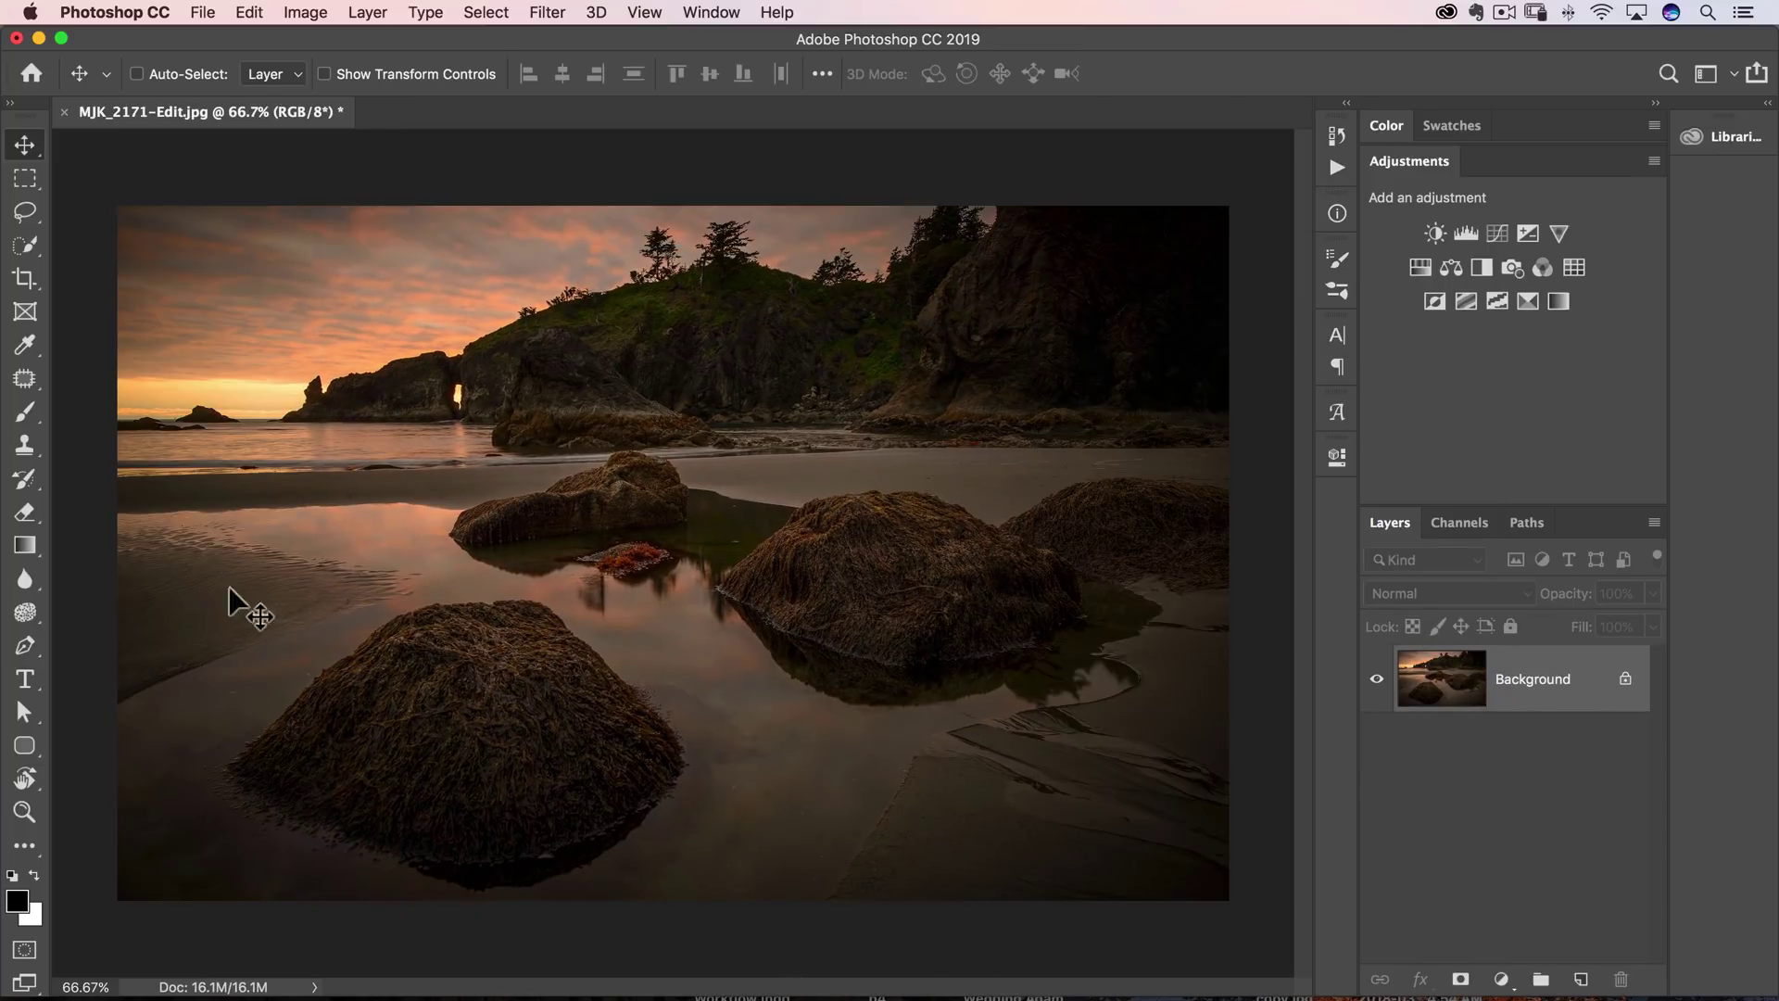
- Make white the foreground color and place a line of Lorem Ipsum placeholder text over the photo
key("x")
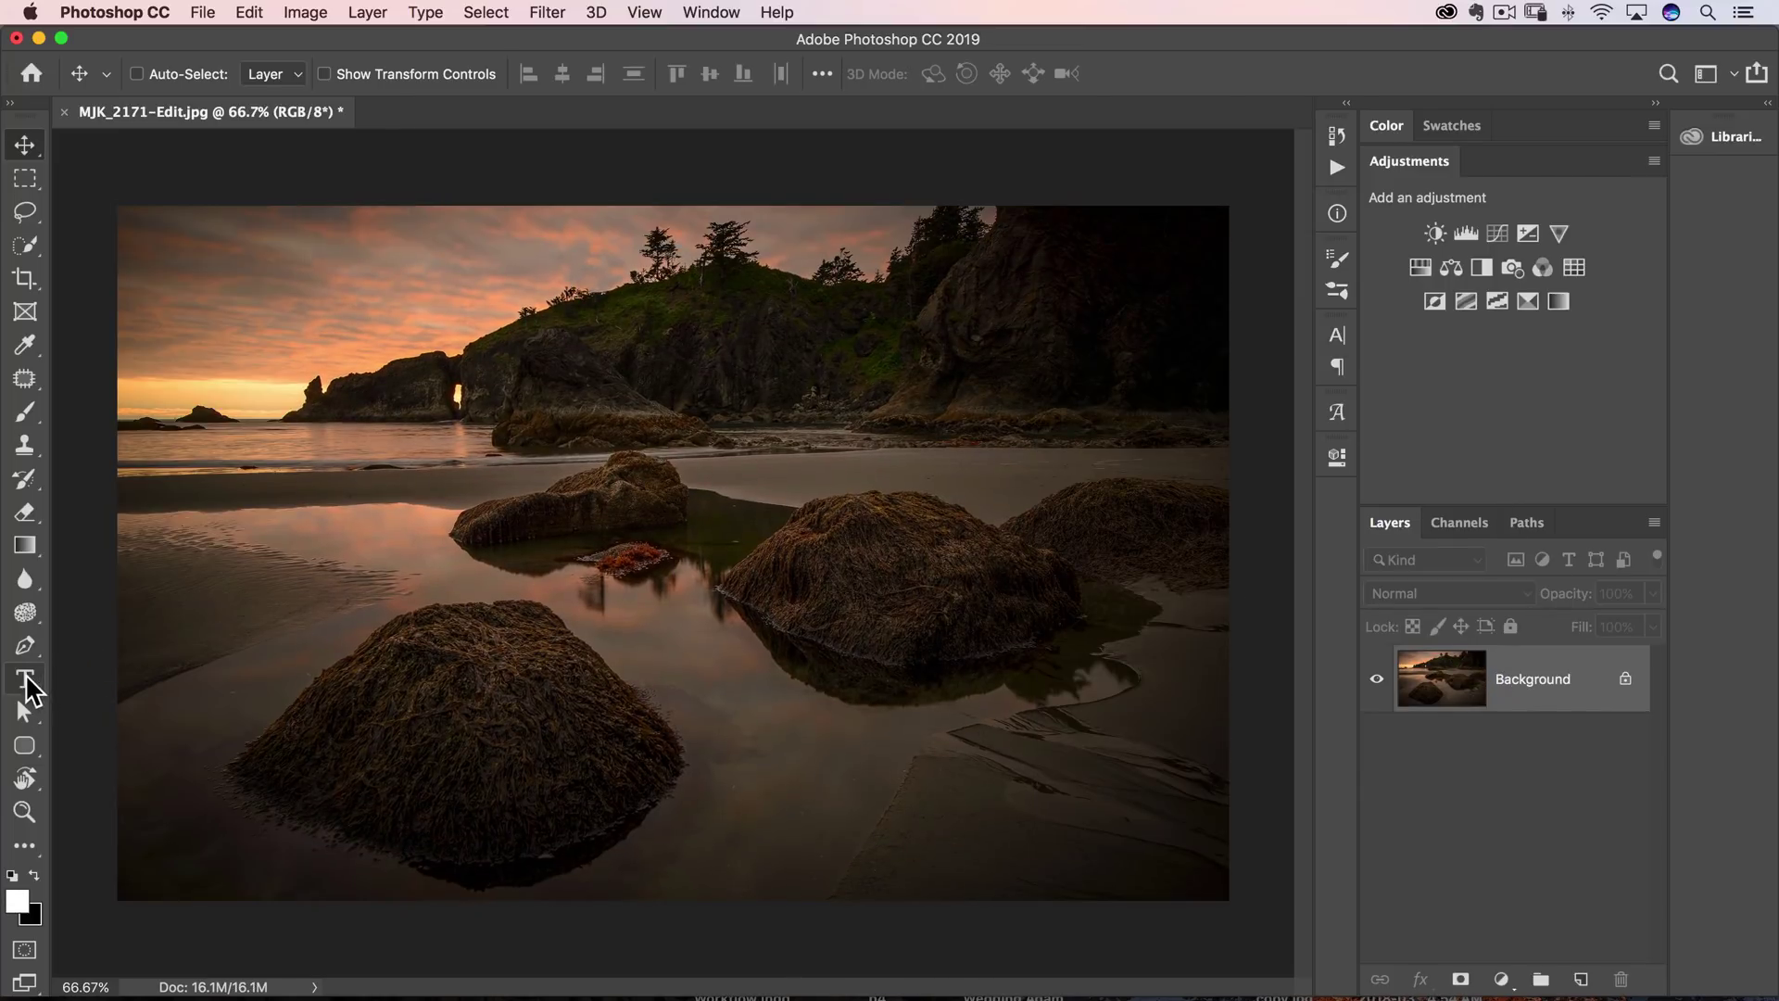
left_click(27, 681)
left_click(414, 479)
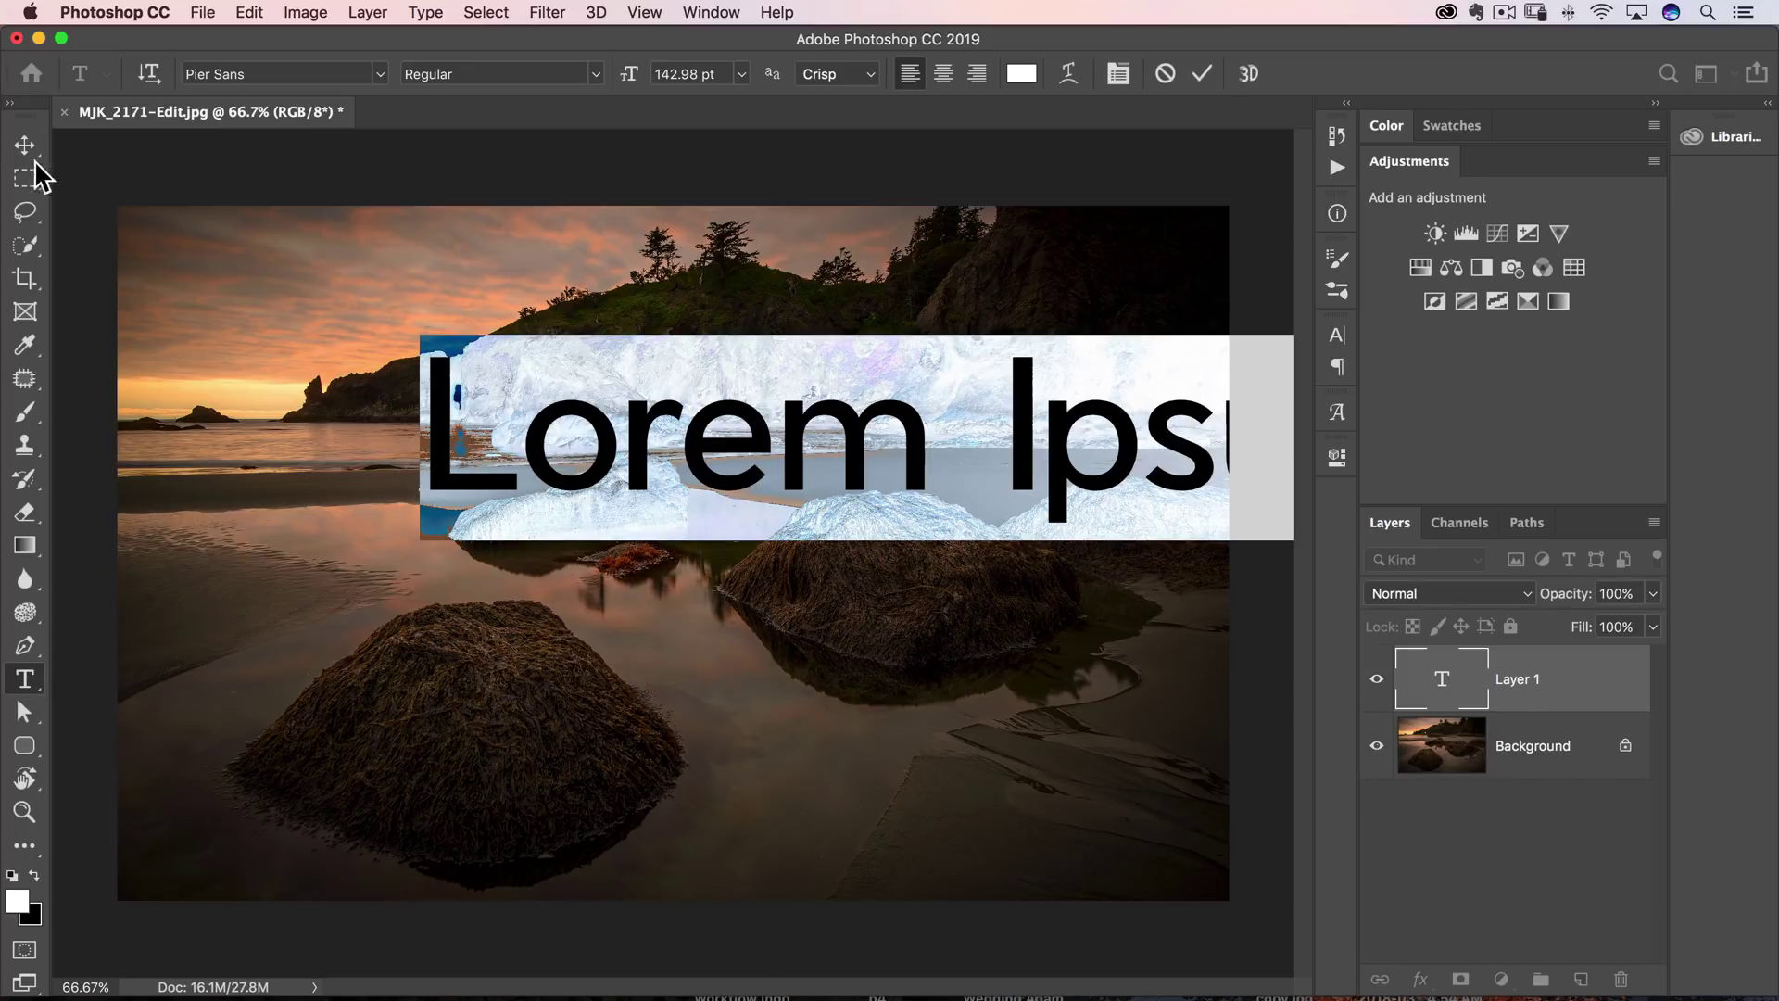
- Reposition the Lorem Ipsum text on the photo with the Move tool and delete its layer
left_click(25, 144)
left_click_drag(659, 402, 509, 326)
left_click_drag(739, 350, 556, 361)
key("Delete")
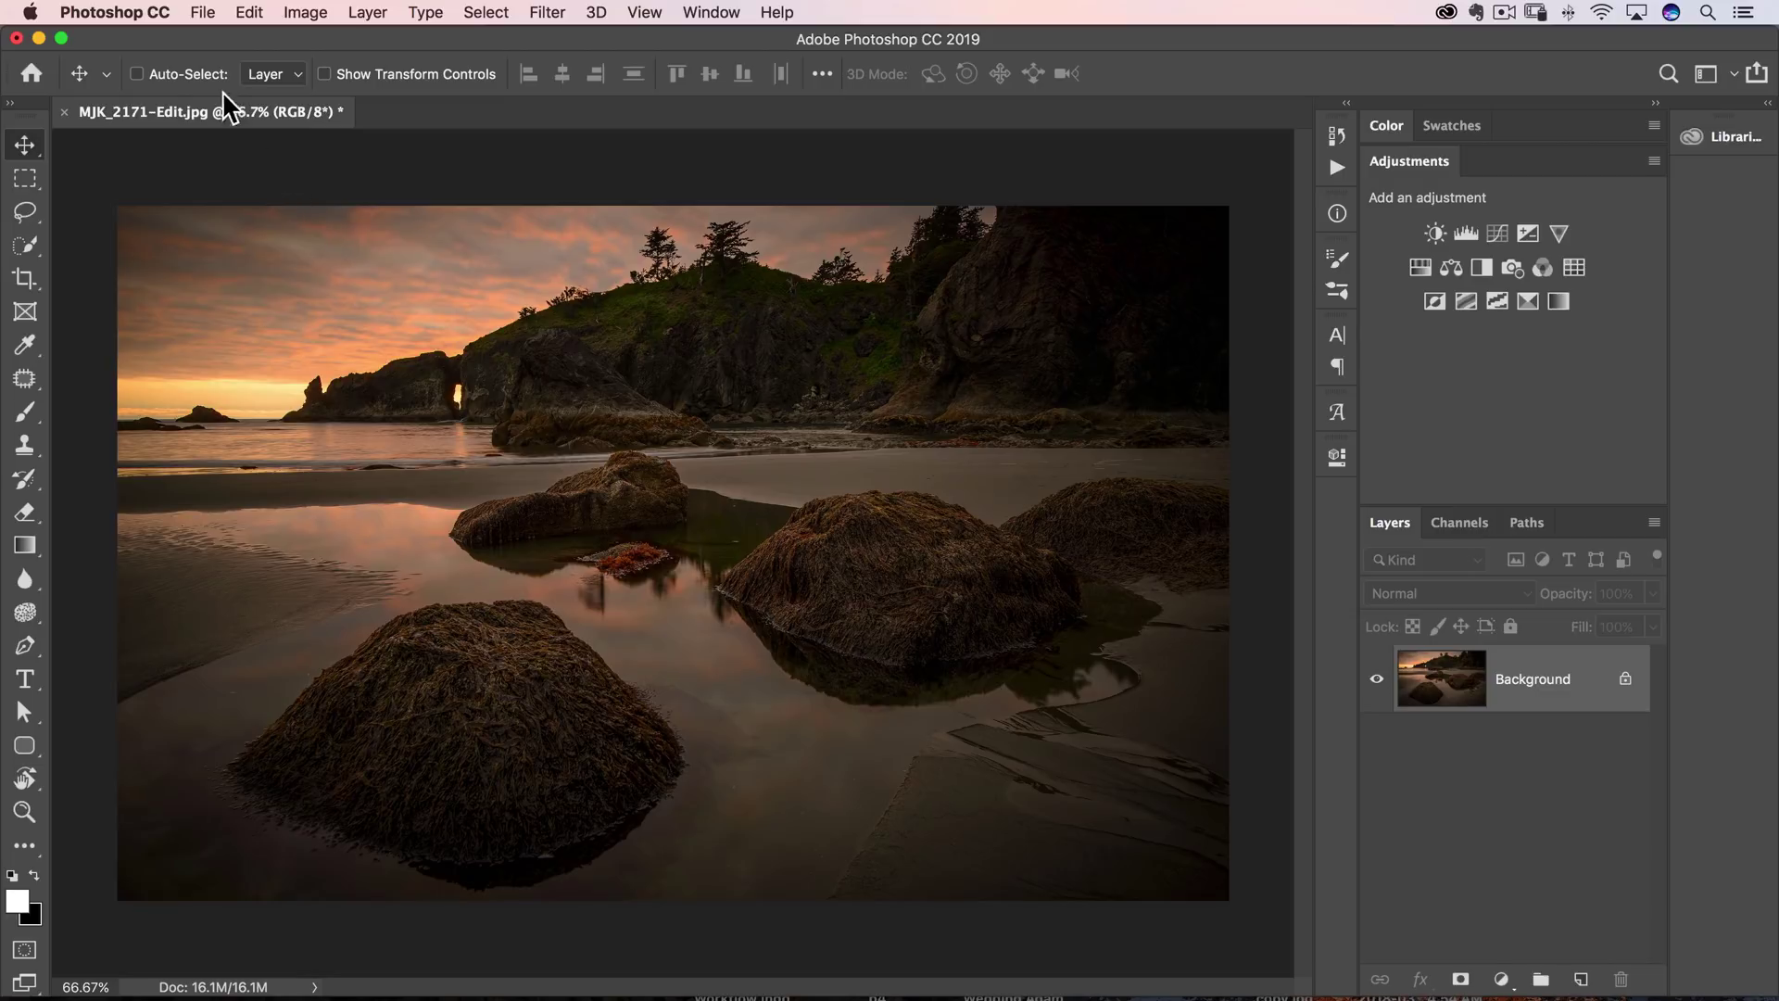
- Check that Use Shift Key for Tool Switch is enabled in the Tools preferences
left_click(121, 10)
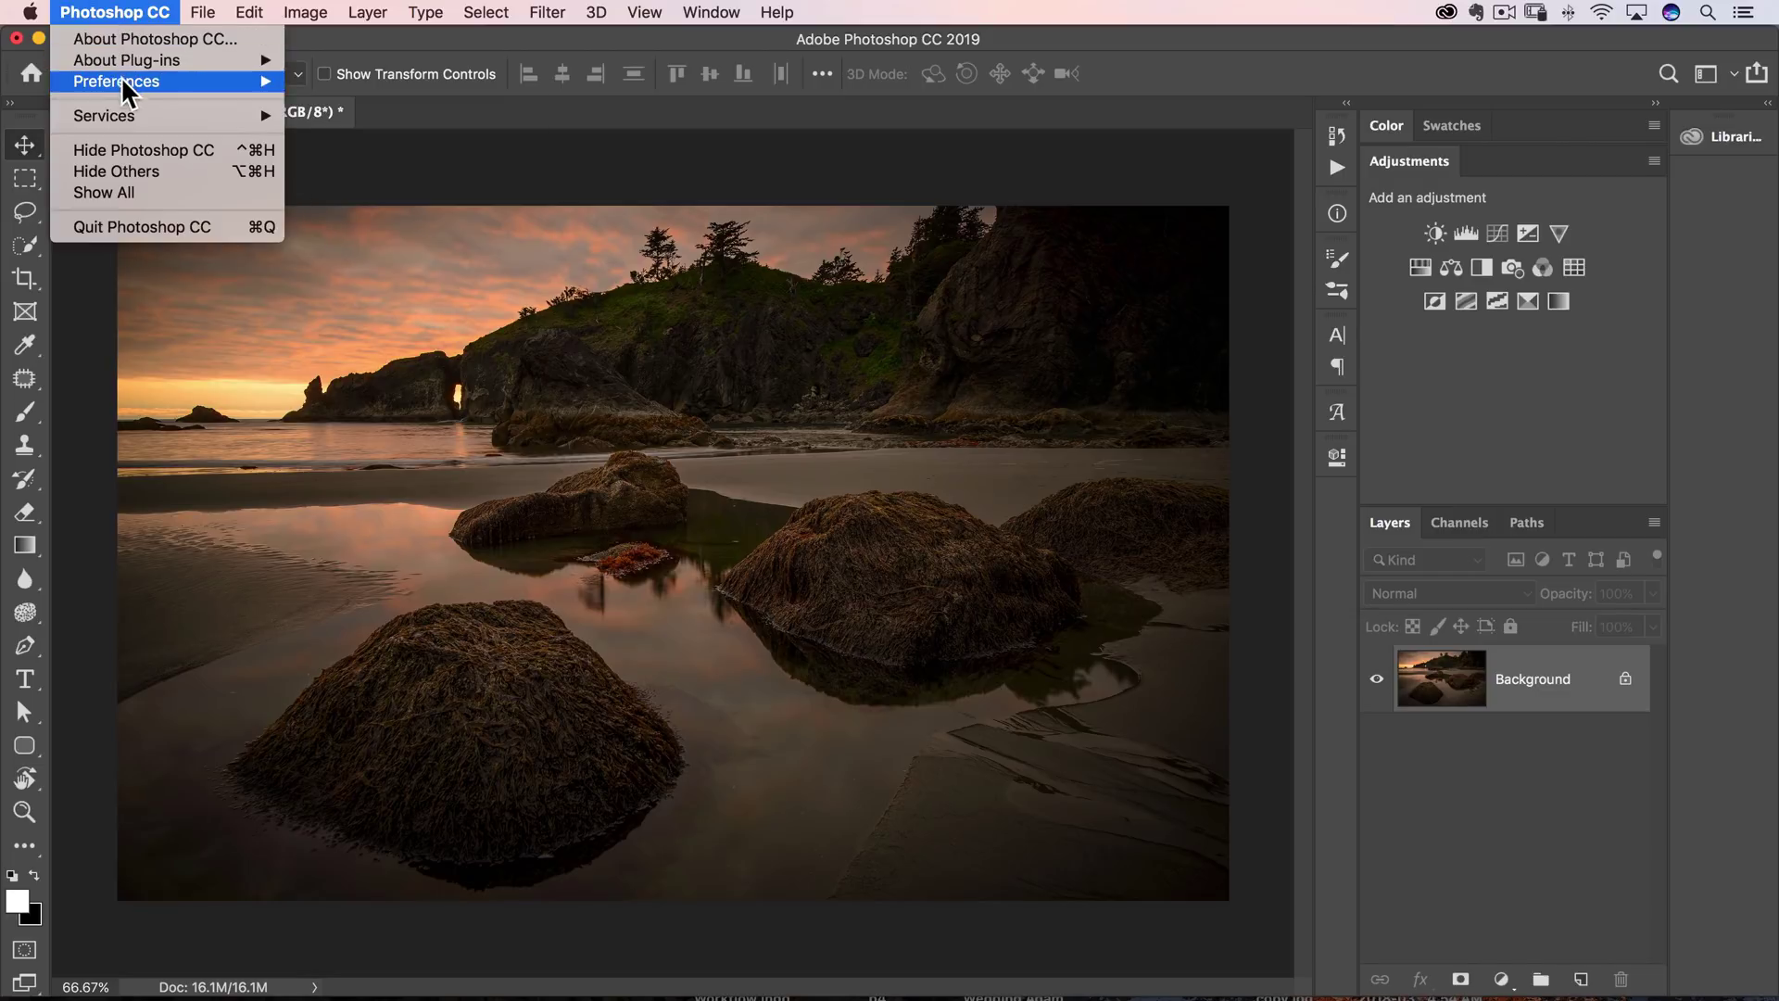
mouse_move(120, 82)
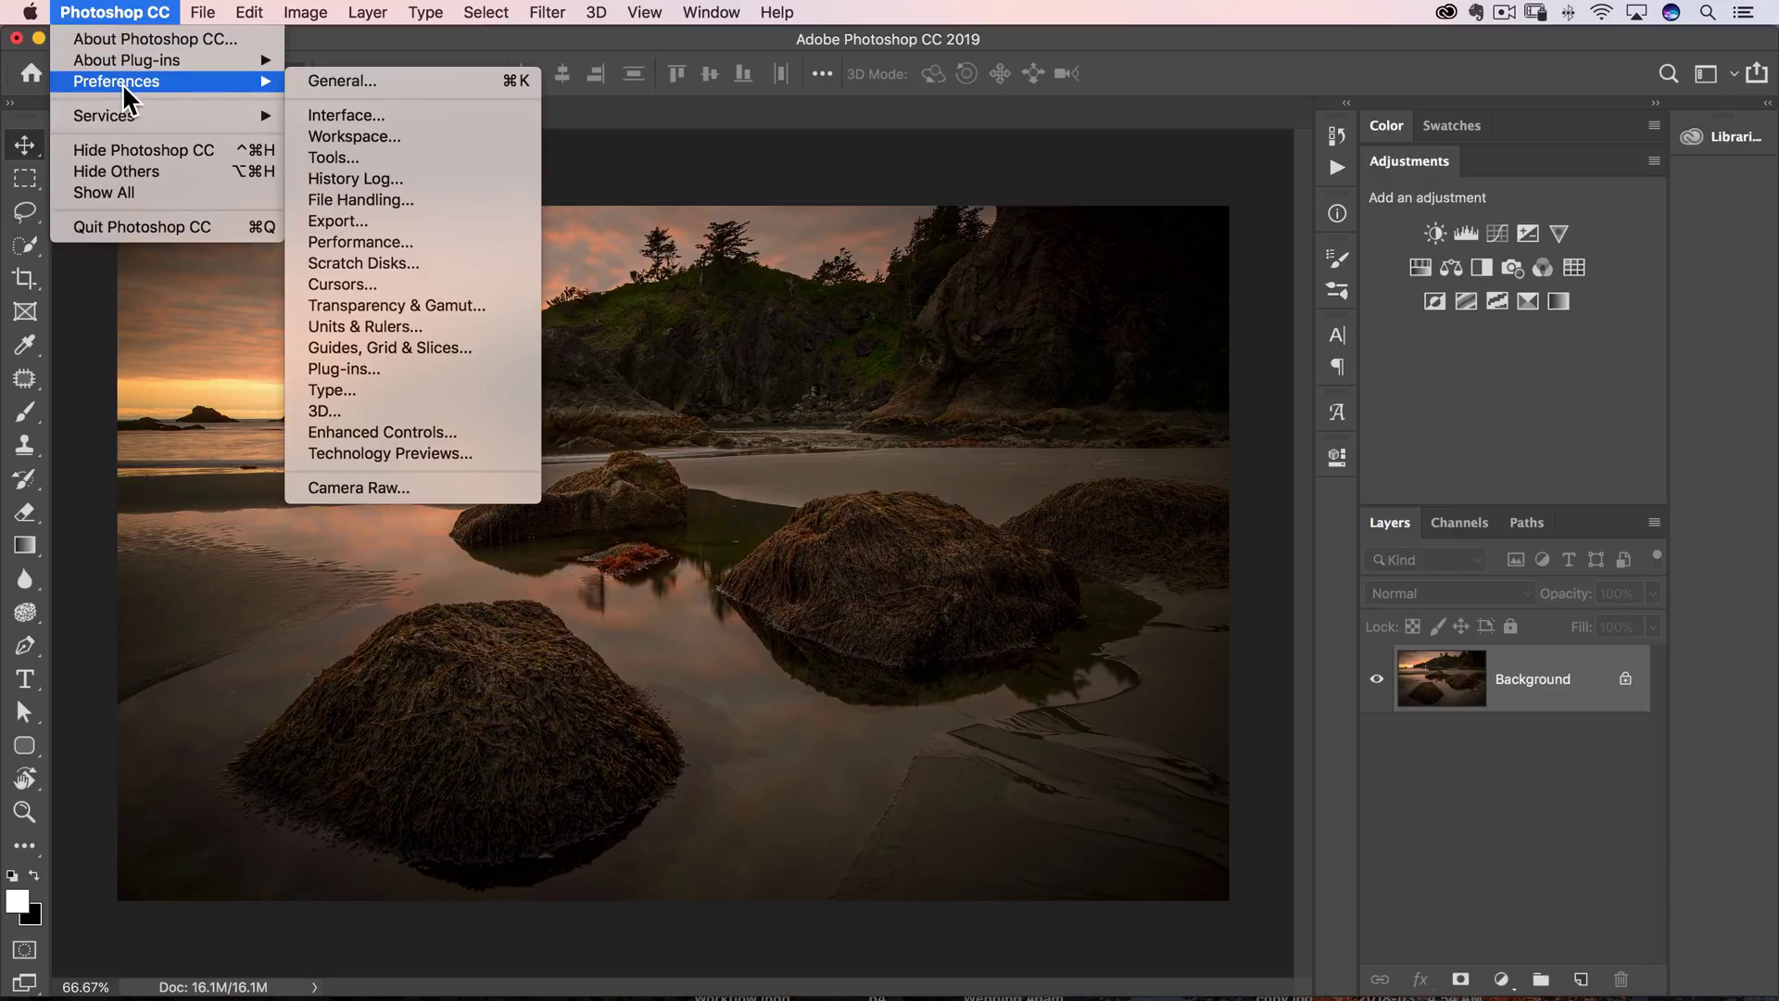
left_click(332, 157)
key("i")
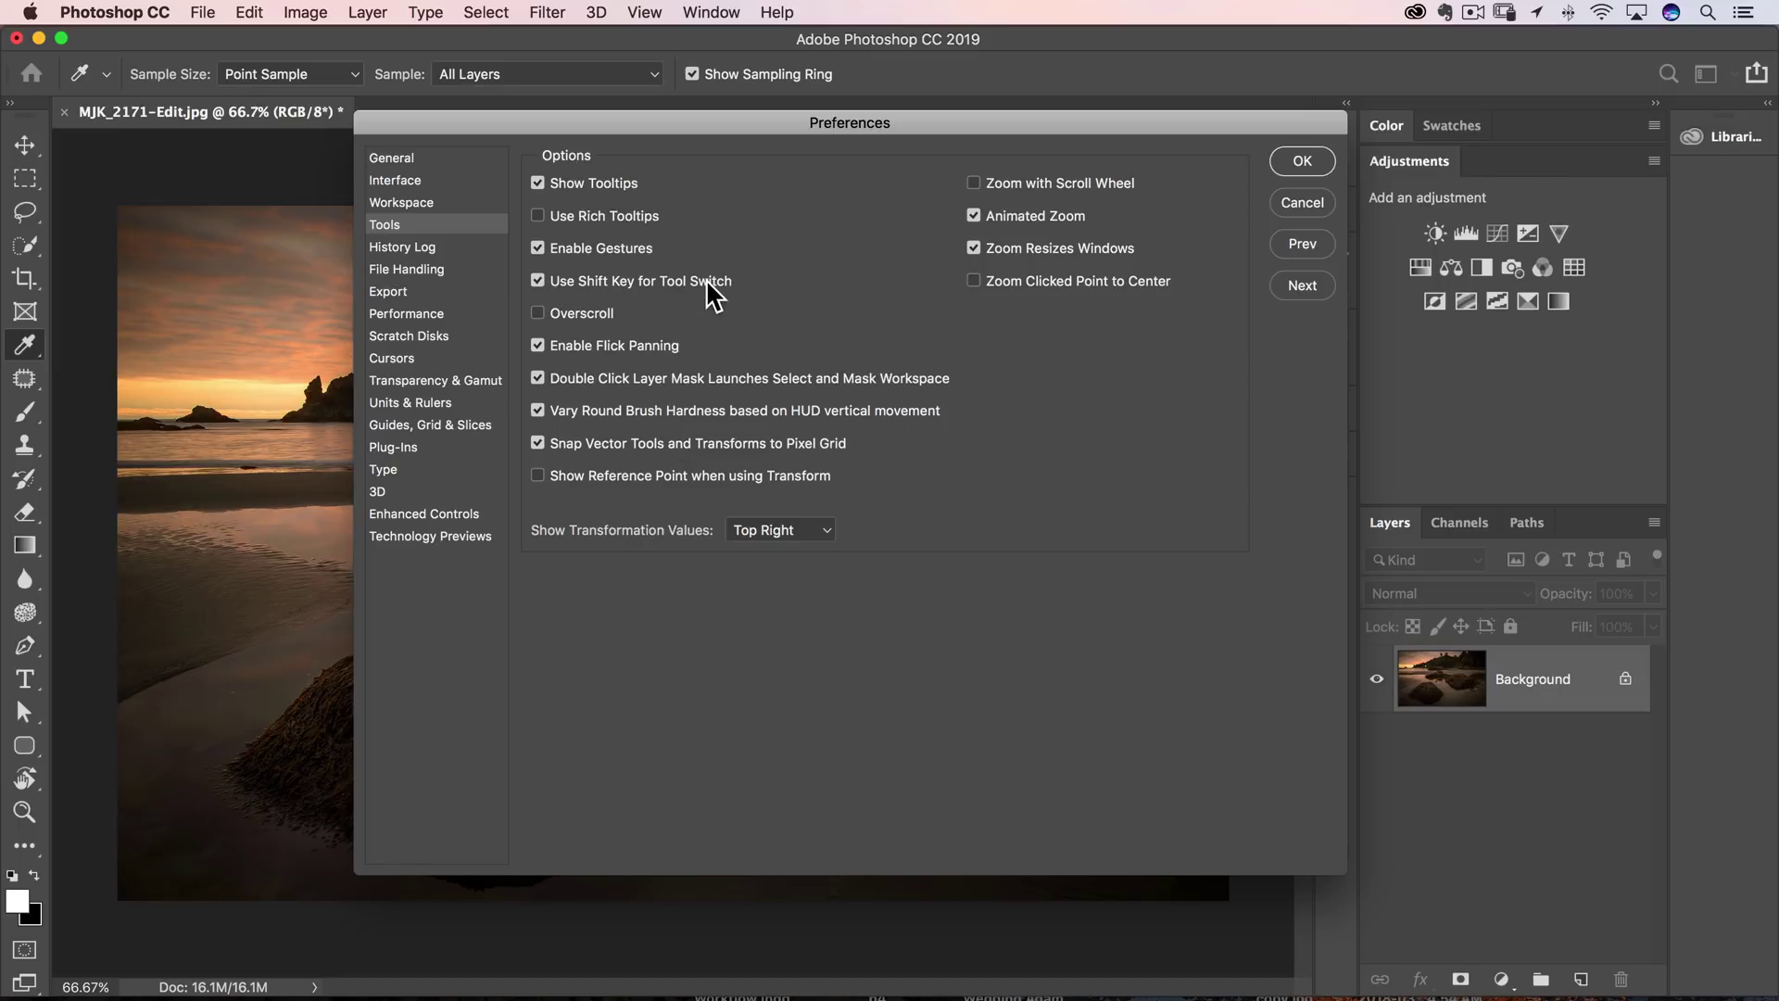
mouse_move(707, 284)
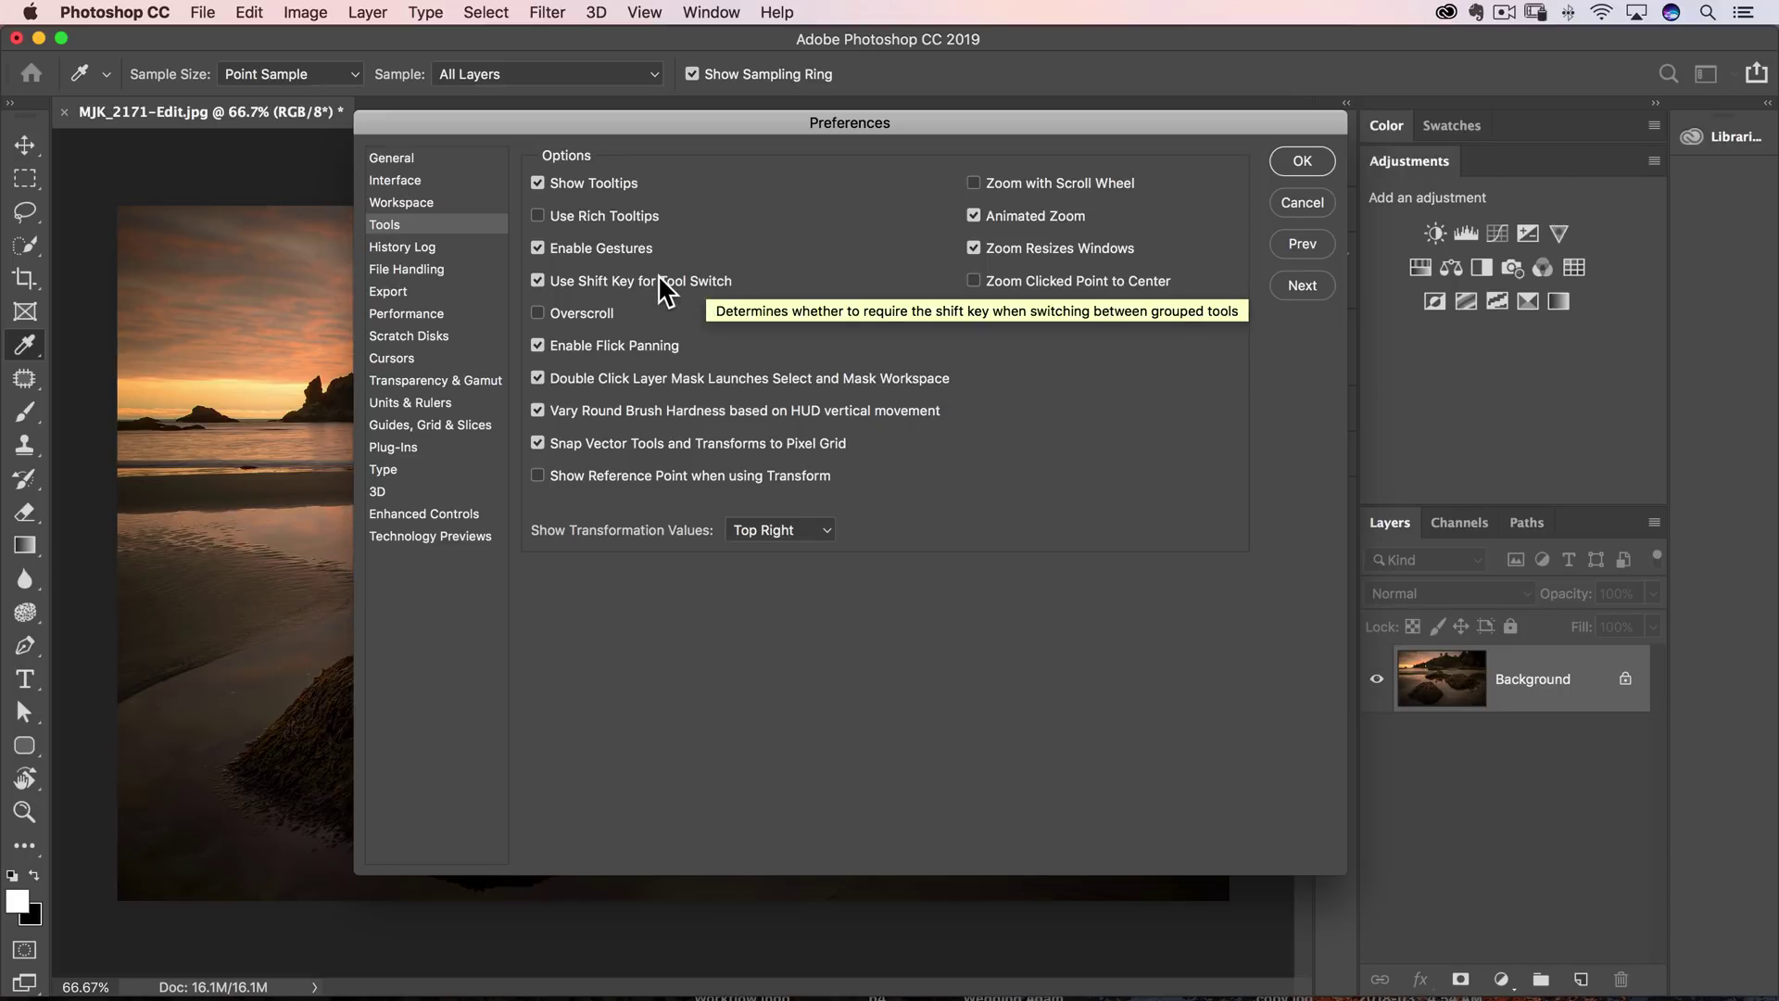
left_click(537, 280)
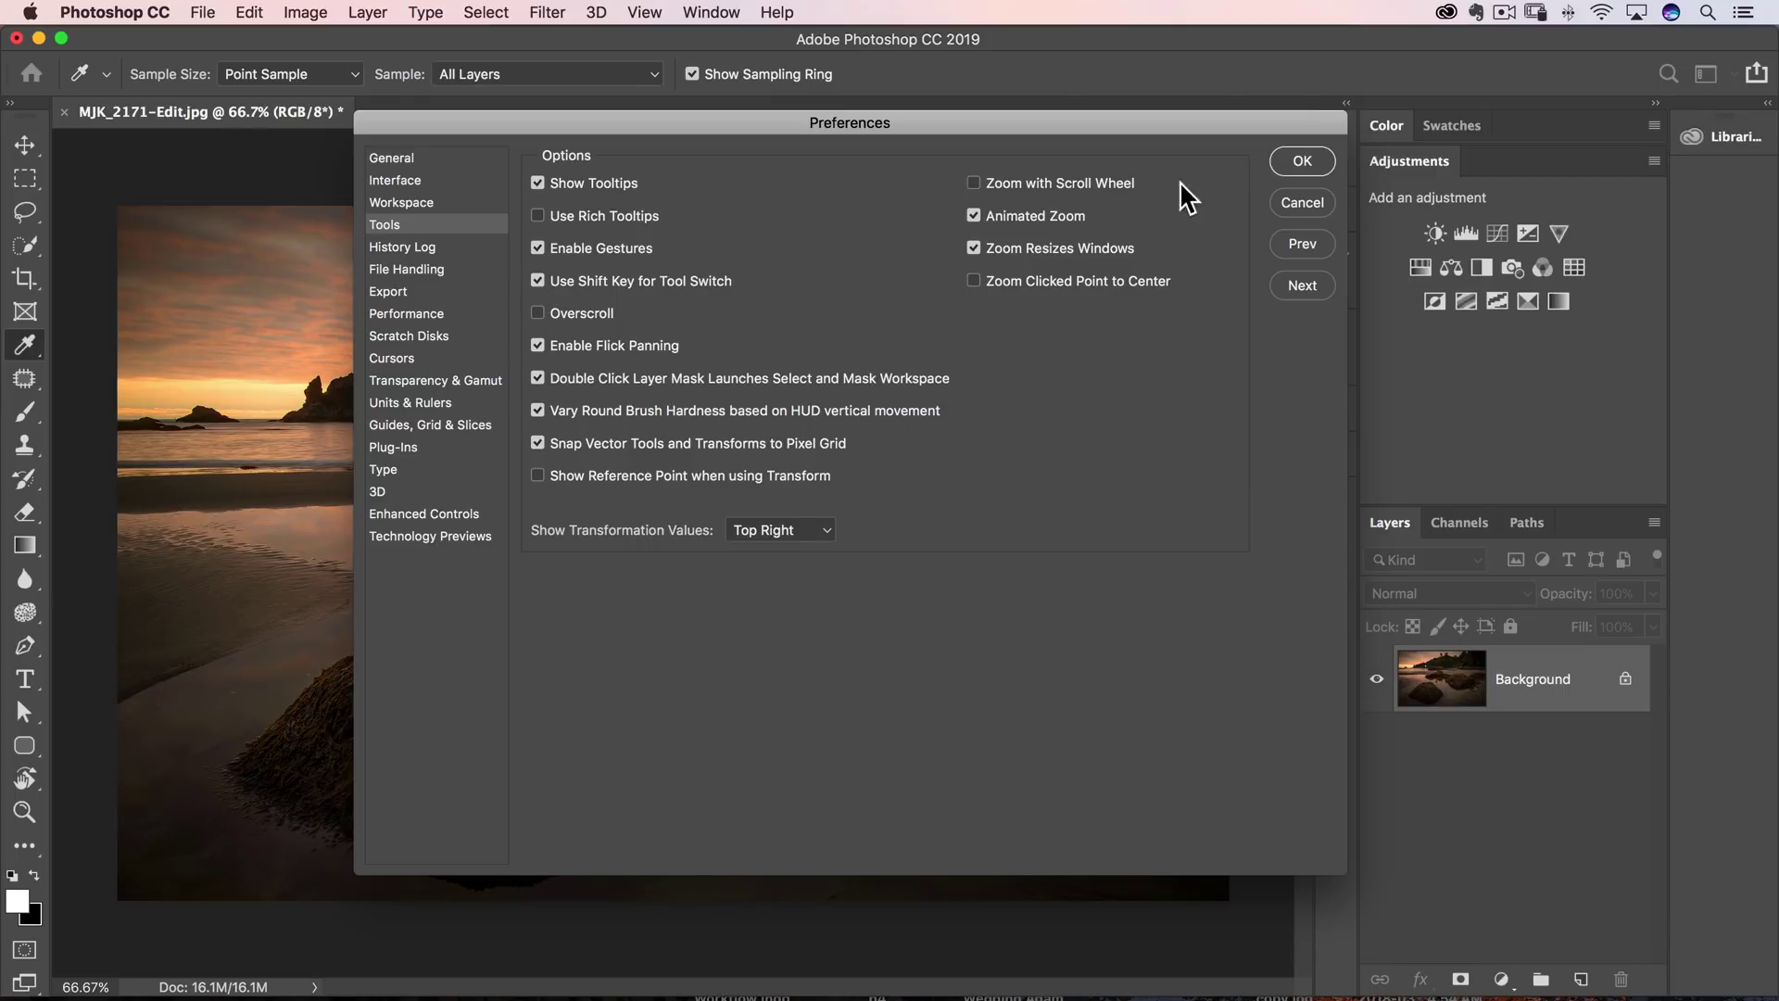
left_click(1286, 162)
- Activate the Brush tool, swapping to the Pencil tool from the same group and back
key("v")
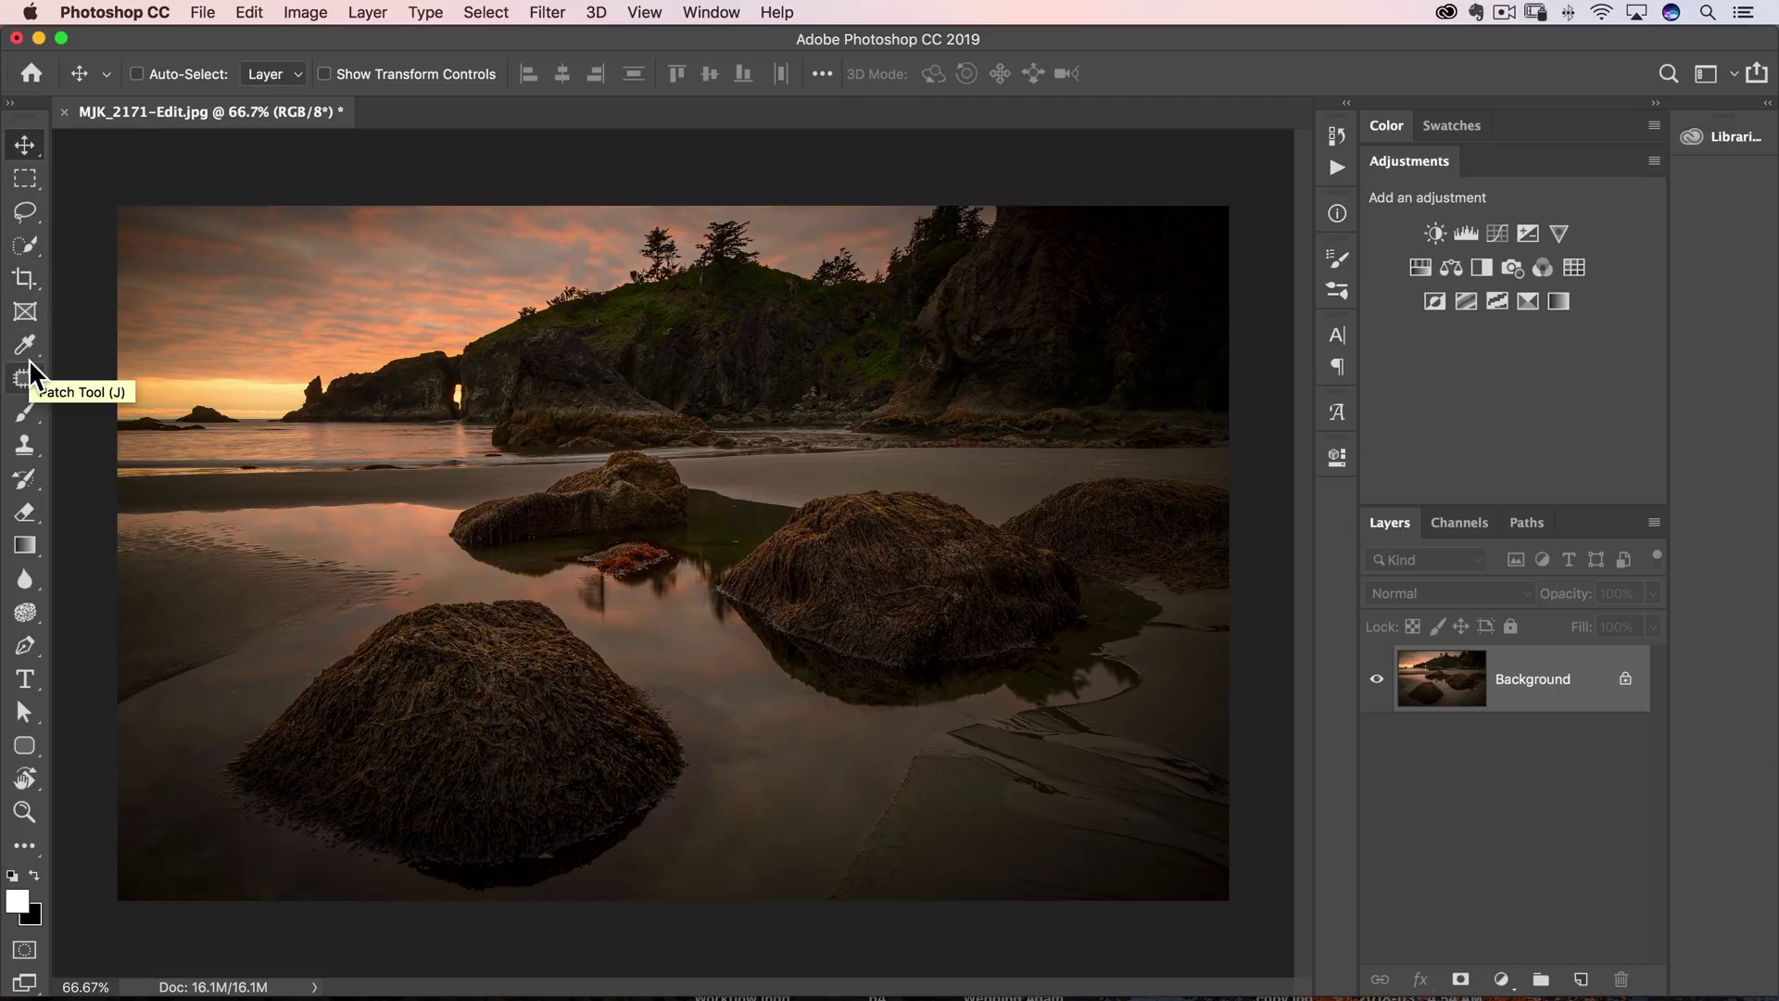
key("b")
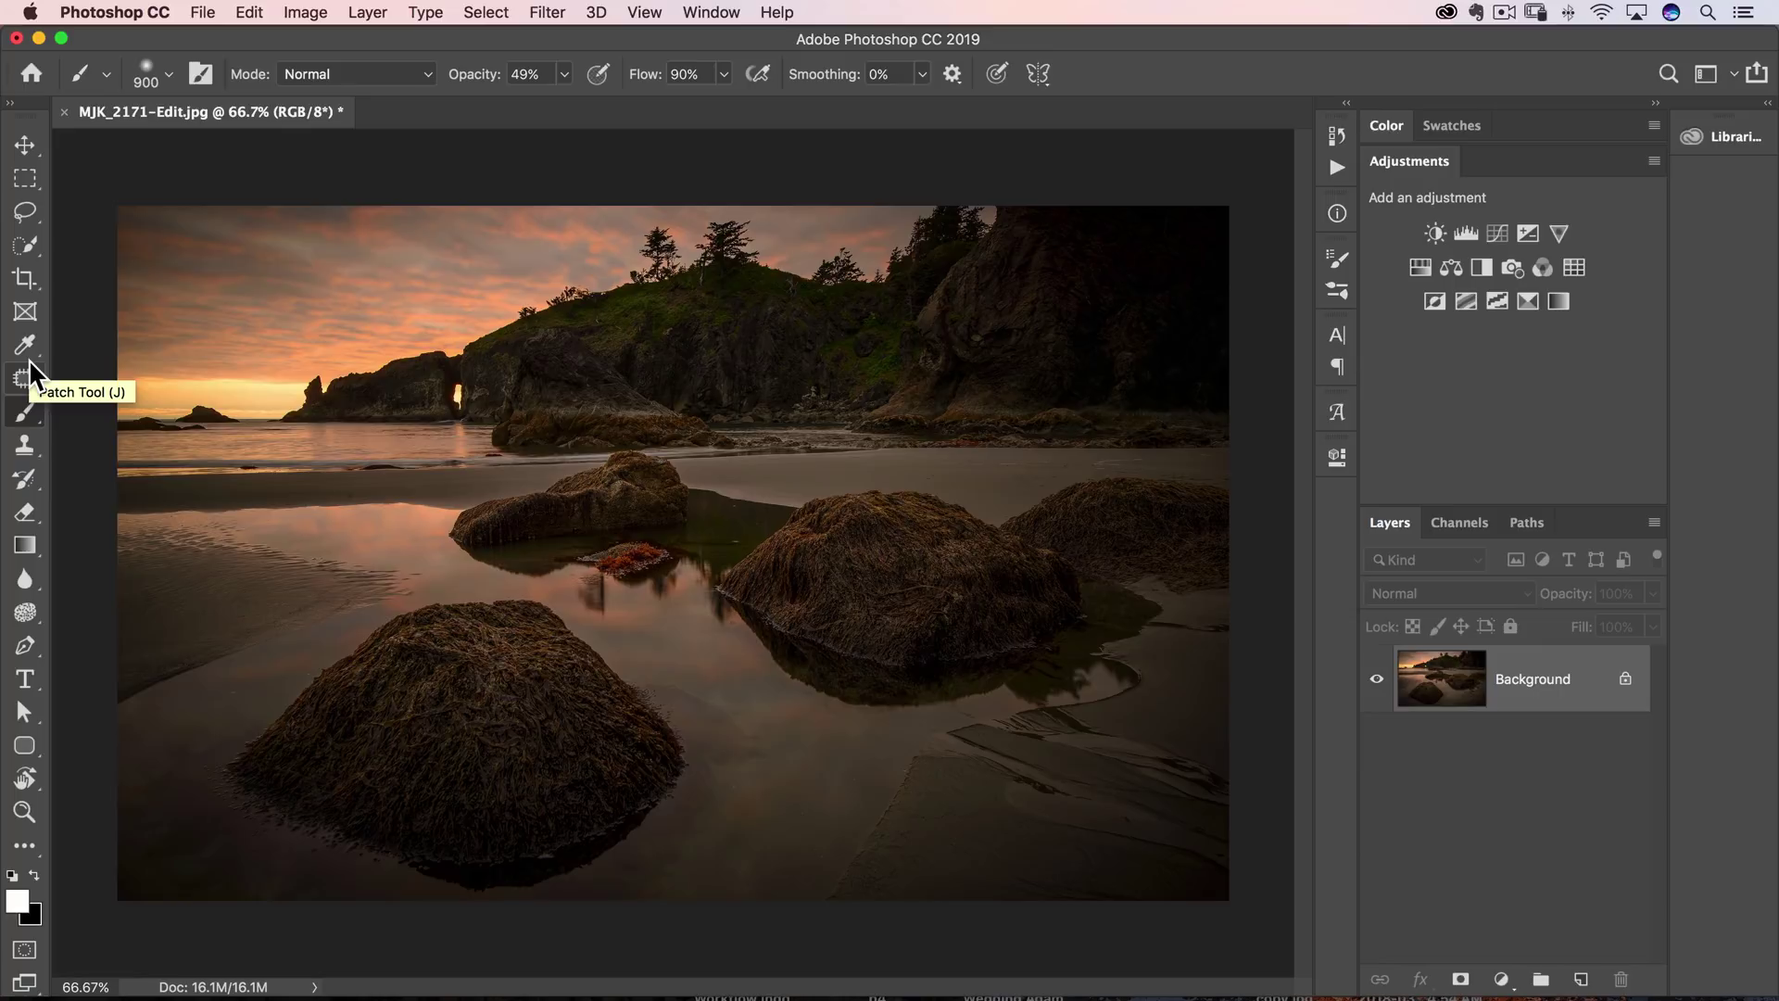
right_click(29, 415)
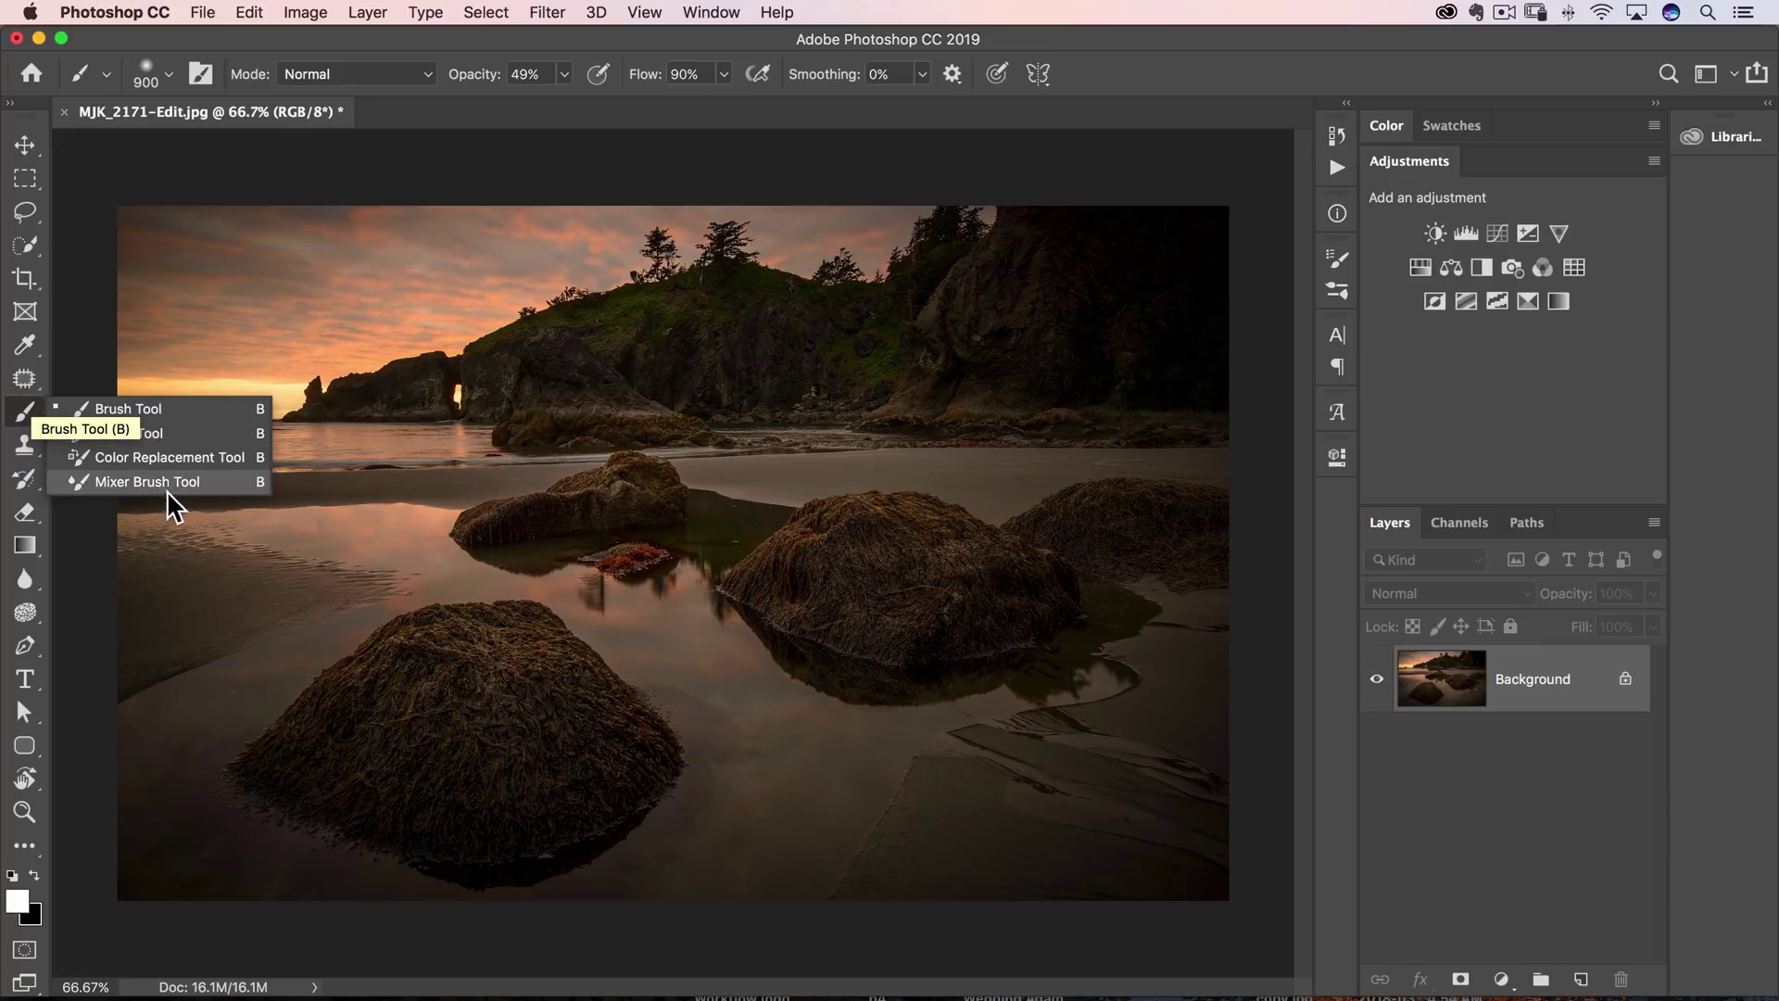
left_click(168, 433)
right_click(27, 407)
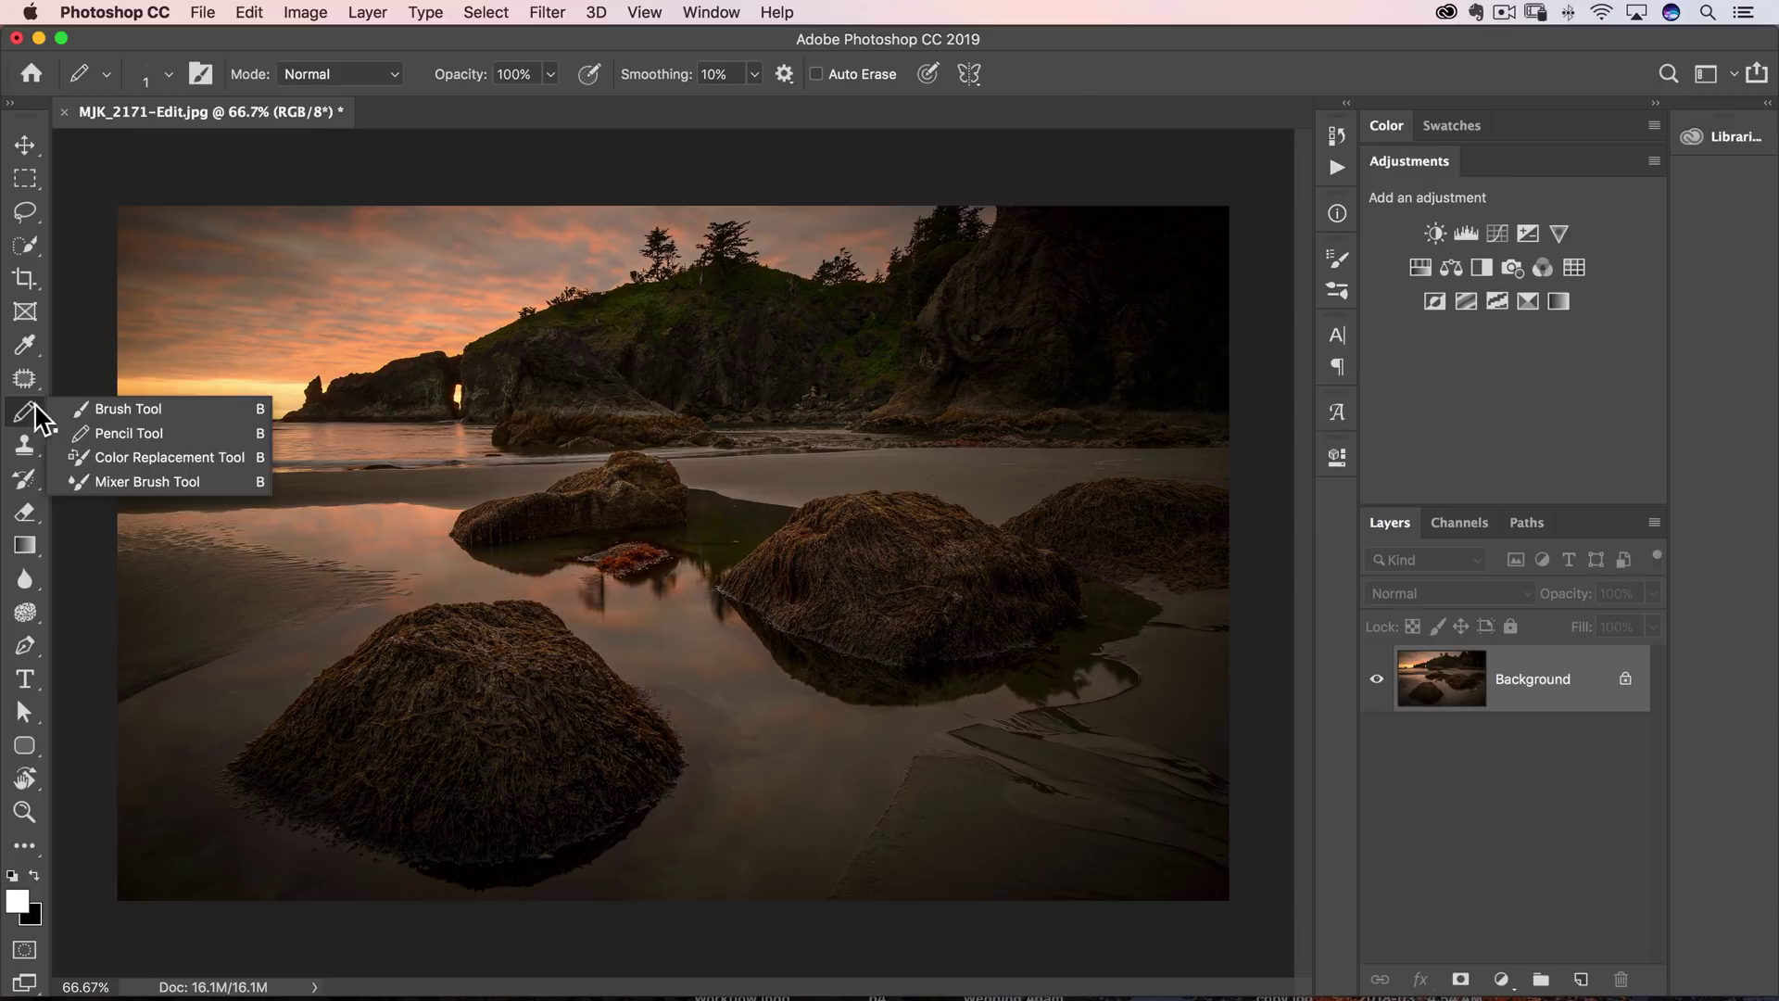
left_click(108, 408)
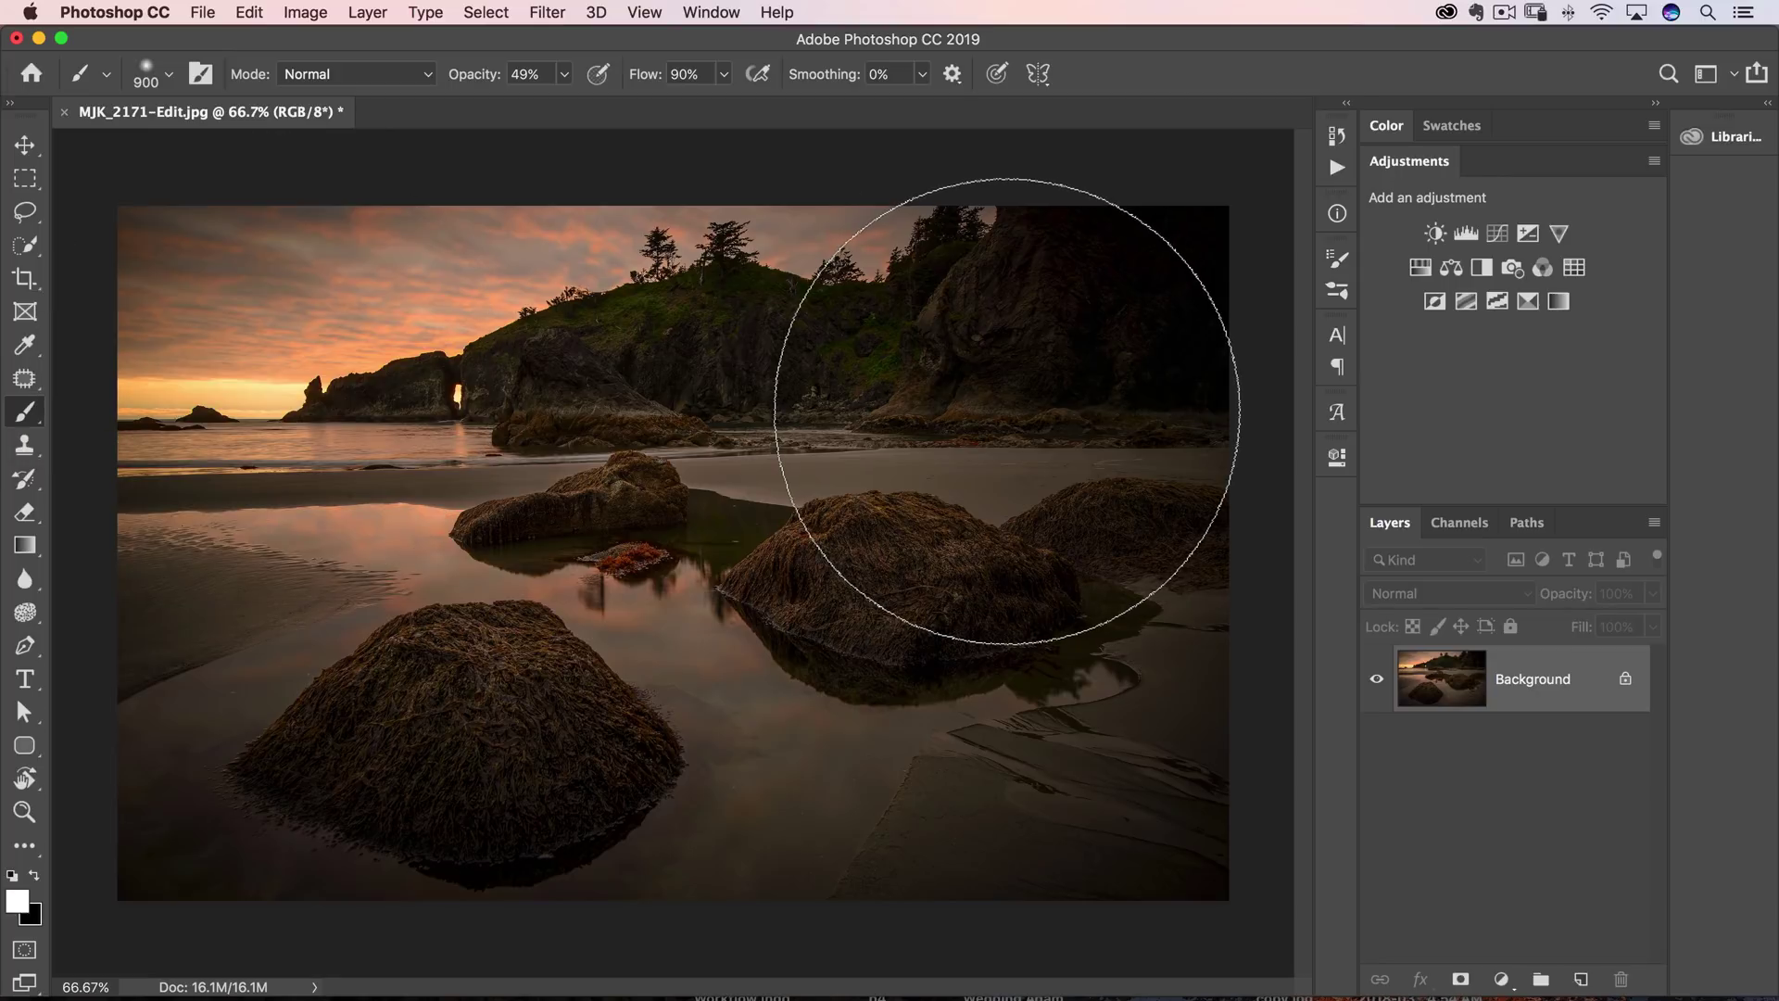
right_click(25, 412)
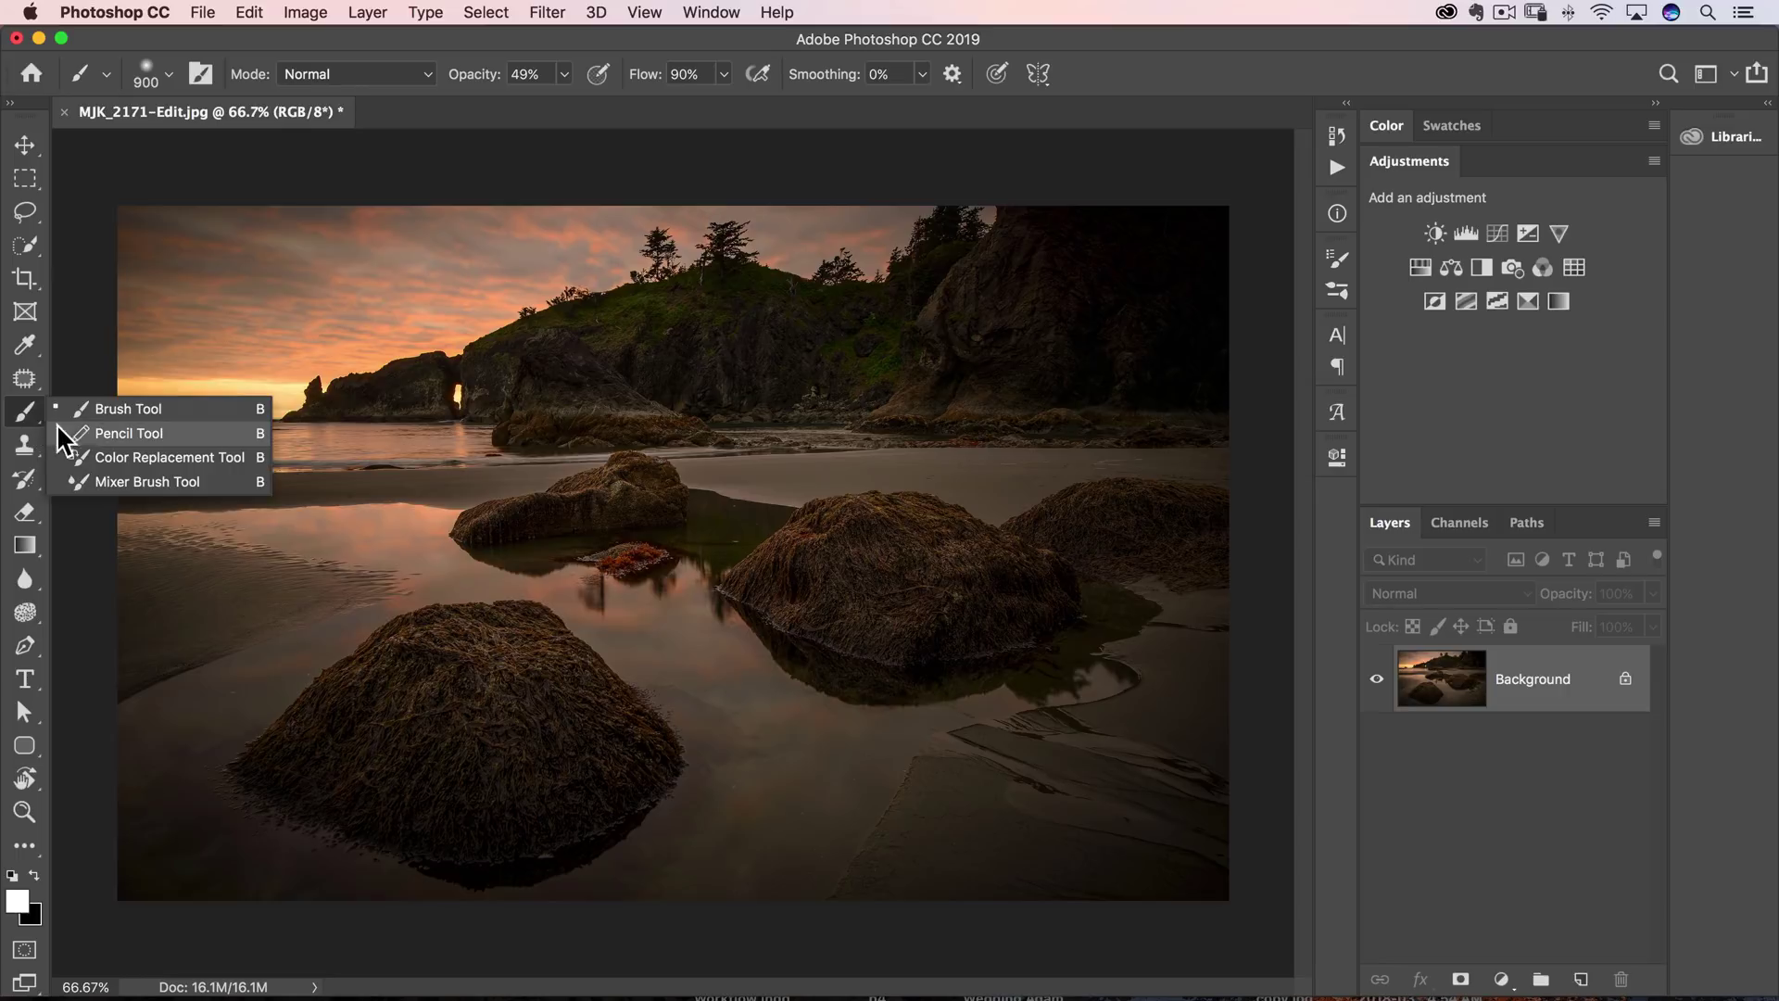
left_click(78, 410)
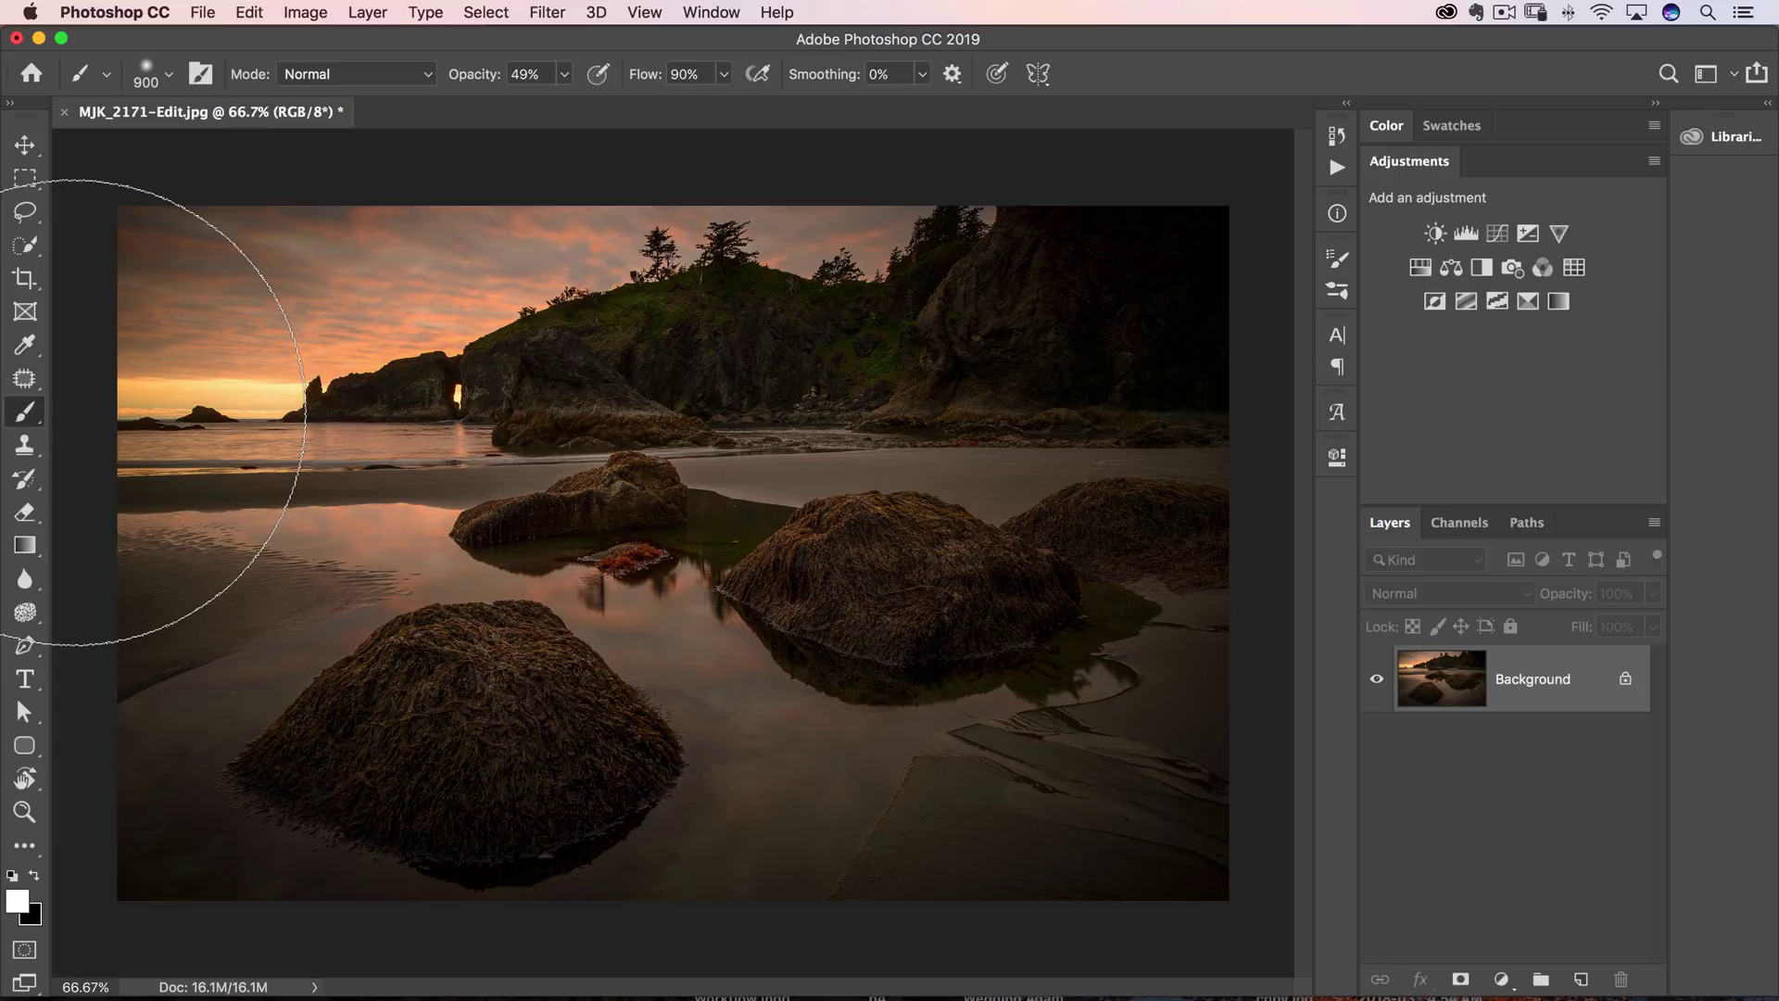
- Cycle through the brush tool group past the Mixer Brush and return to the Brush tool
key("shift+b")
key("shift+b")
key("shift+b")
key("shift+b")
key("shift+b")
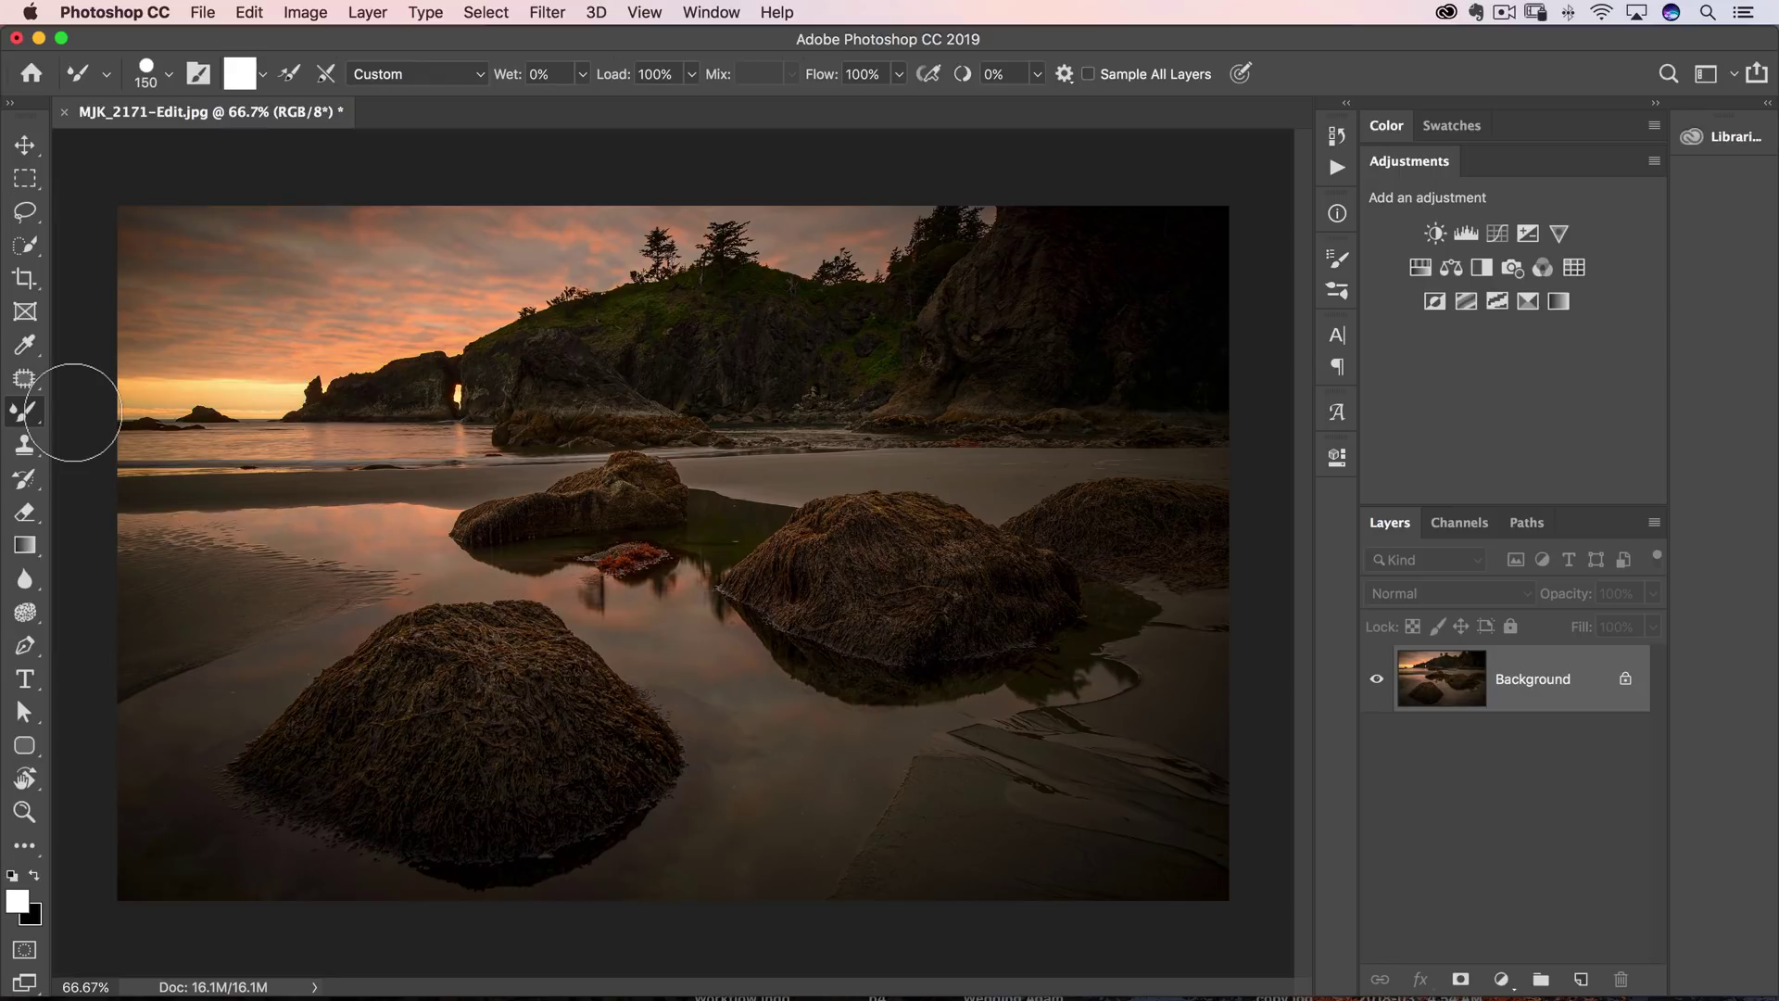
key("shift+b")
key("shift+b")
key("shift+b")
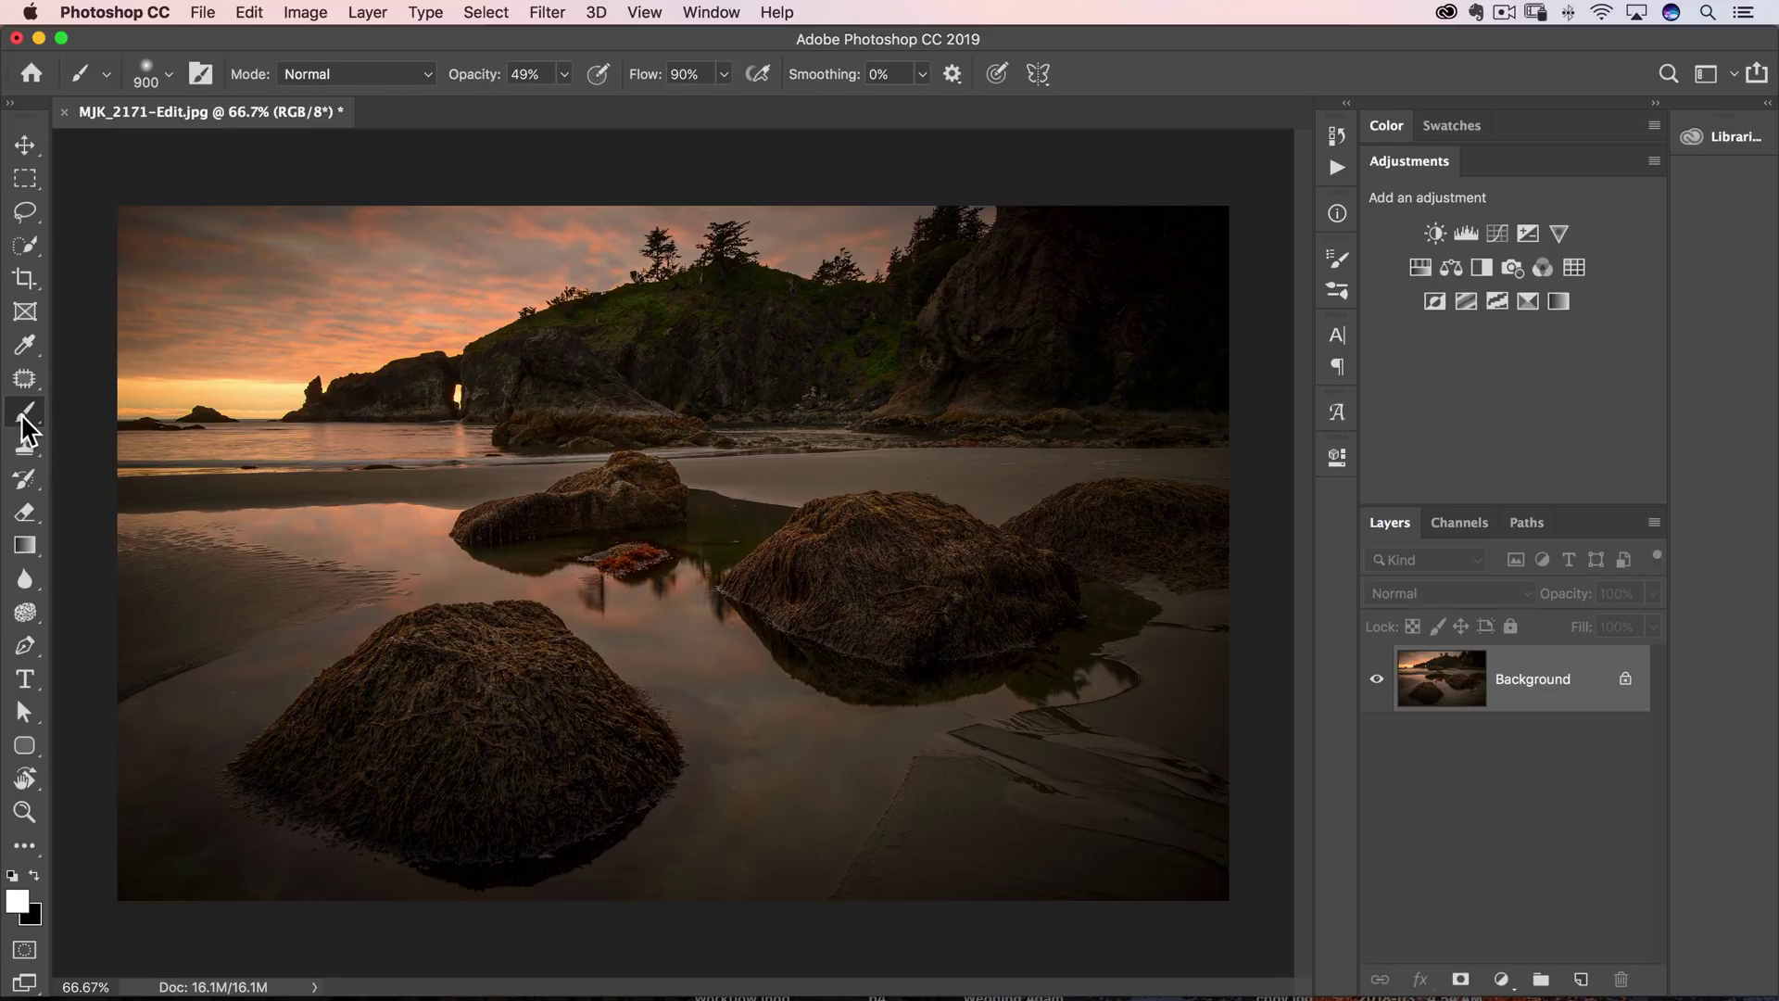
right_click(29, 412)
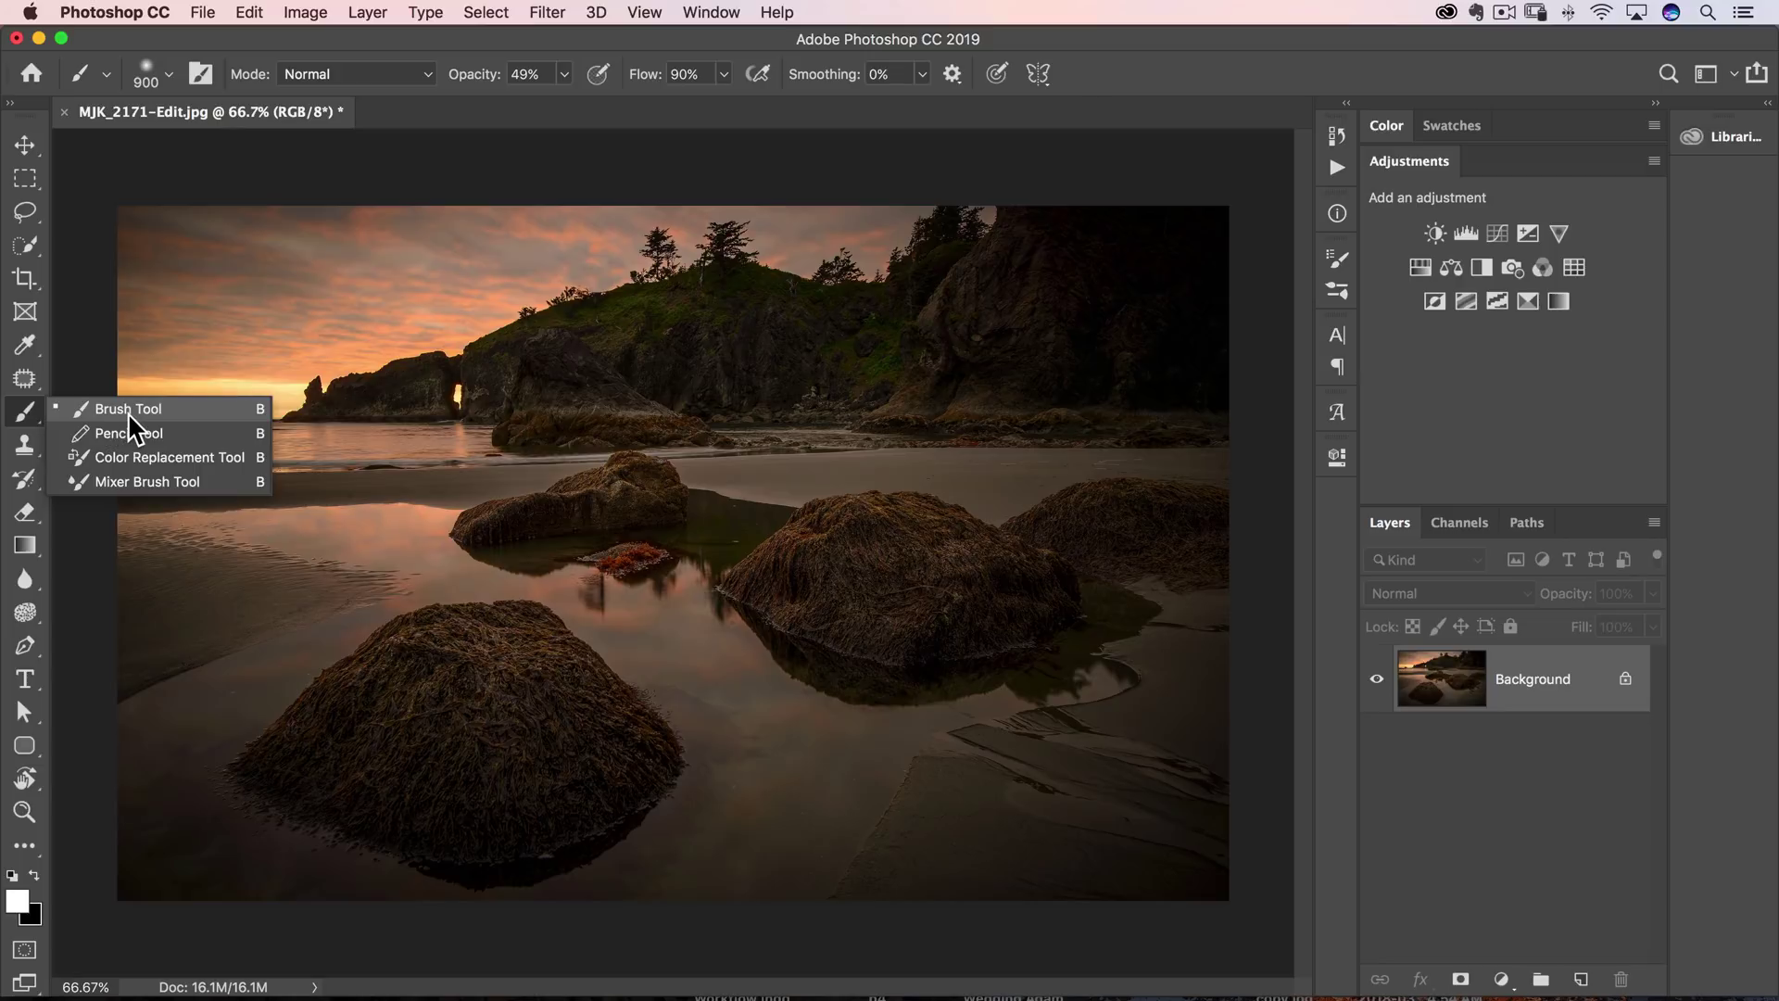
left_click(126, 412)
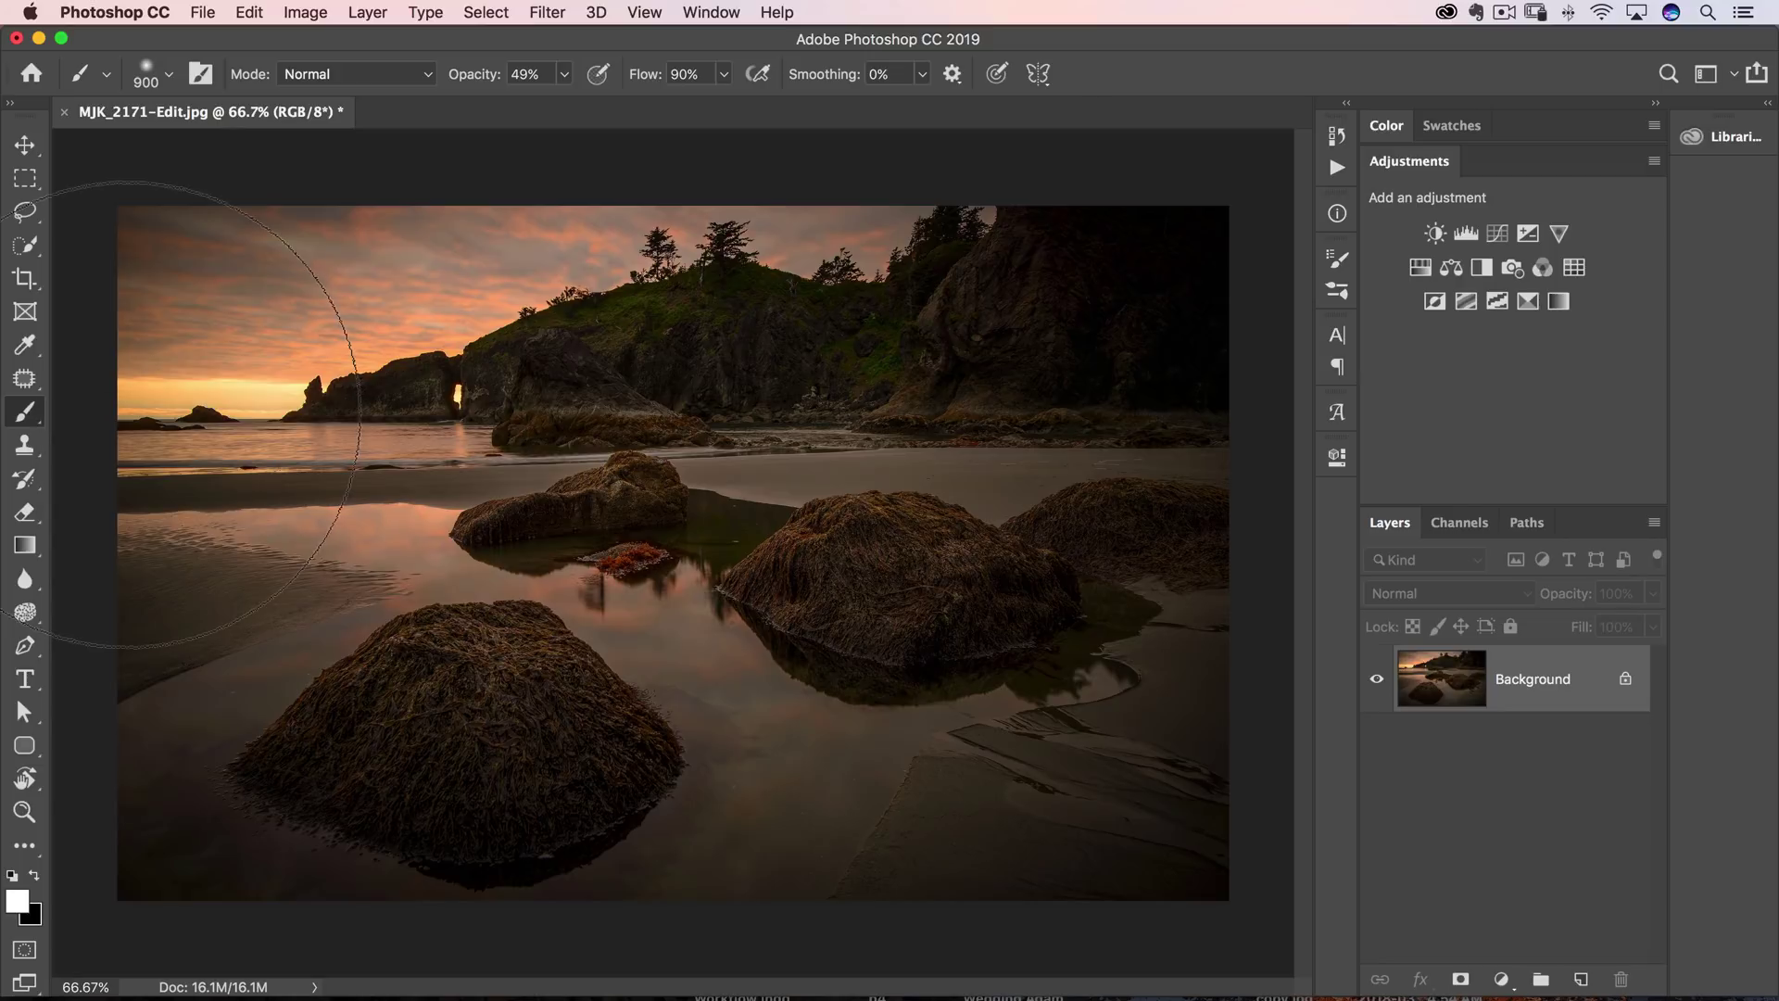
- Activate the Patch tool and cycle through the healing tool group, past the Healing Brush, back to the Patch tool
left_click(26, 379)
right_click(26, 376)
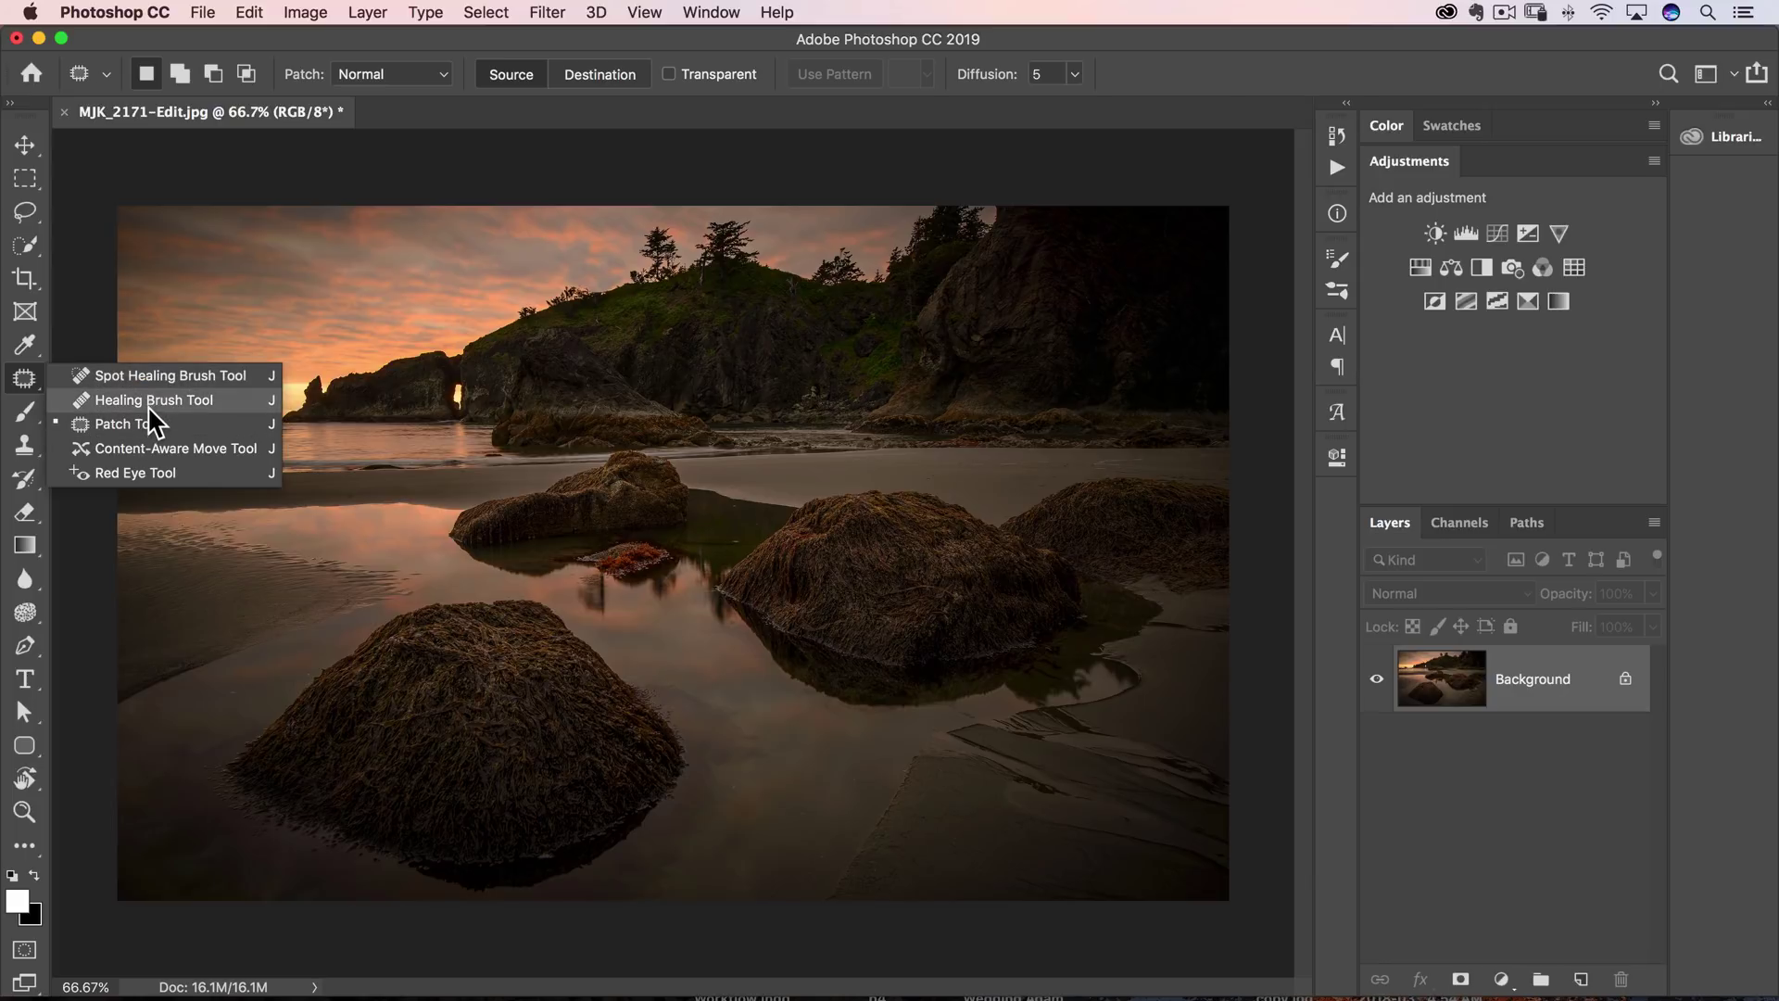
left_click(21, 385)
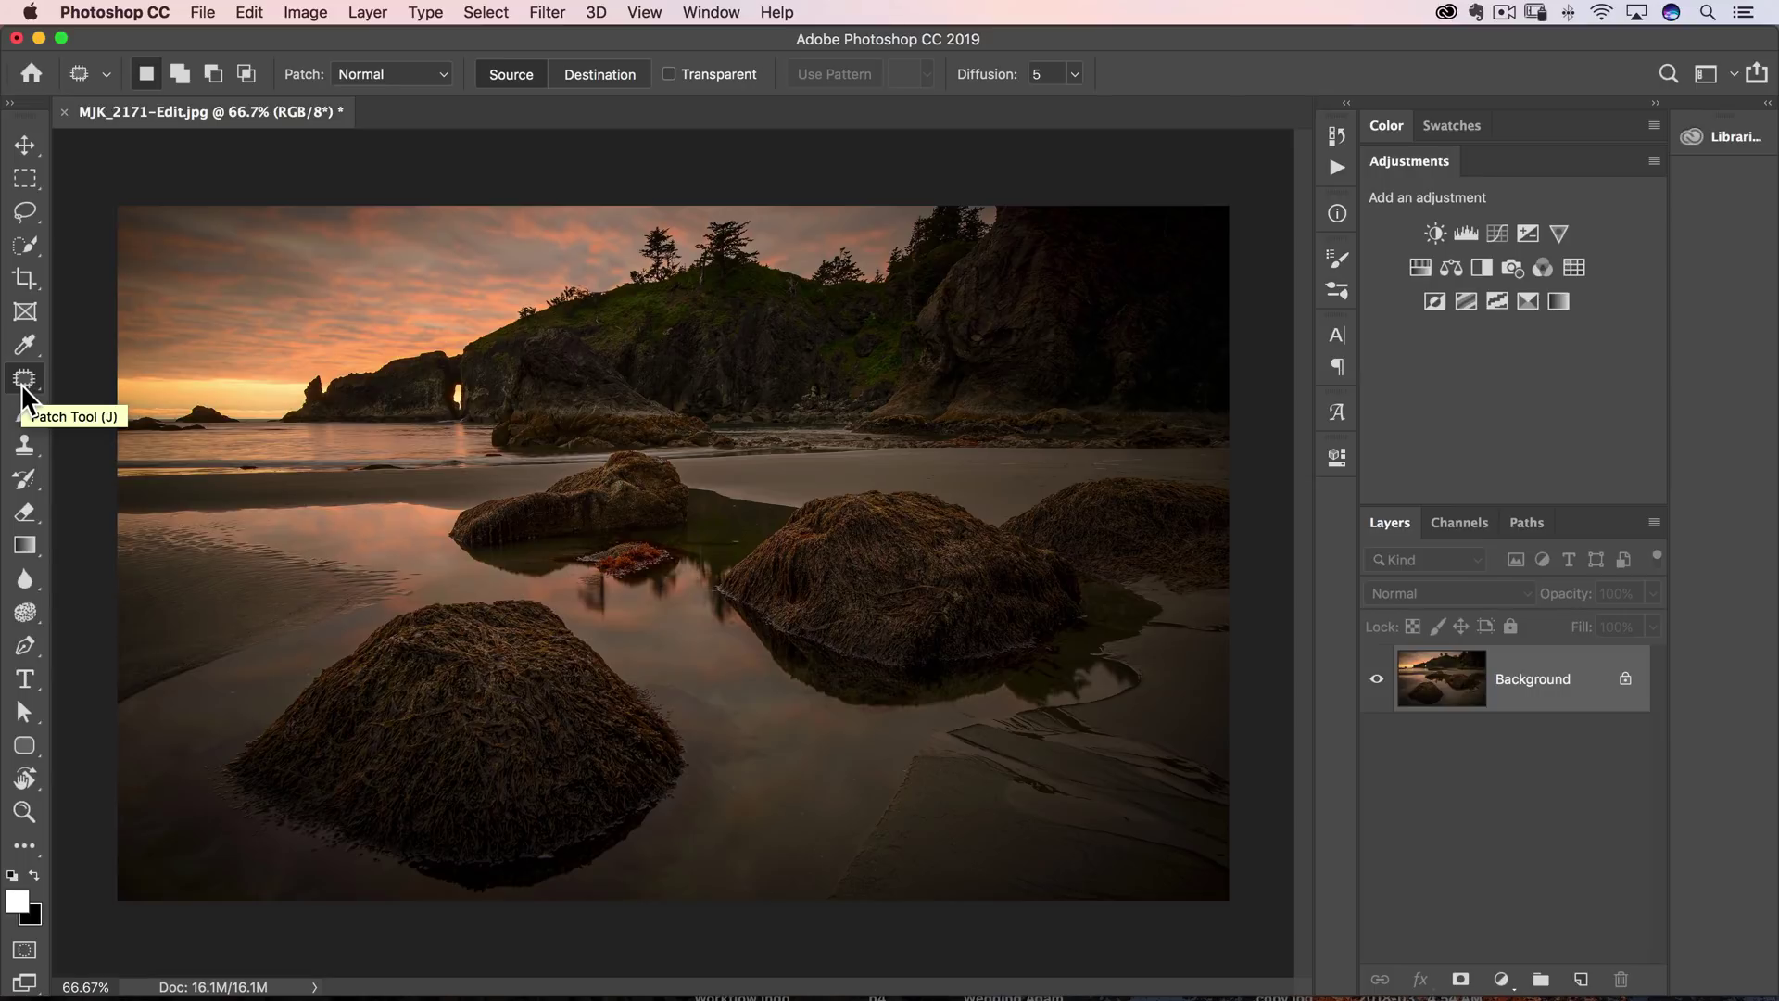
key("shift+j")
key("shift+j")
key("shift+j")
key("shift+j")
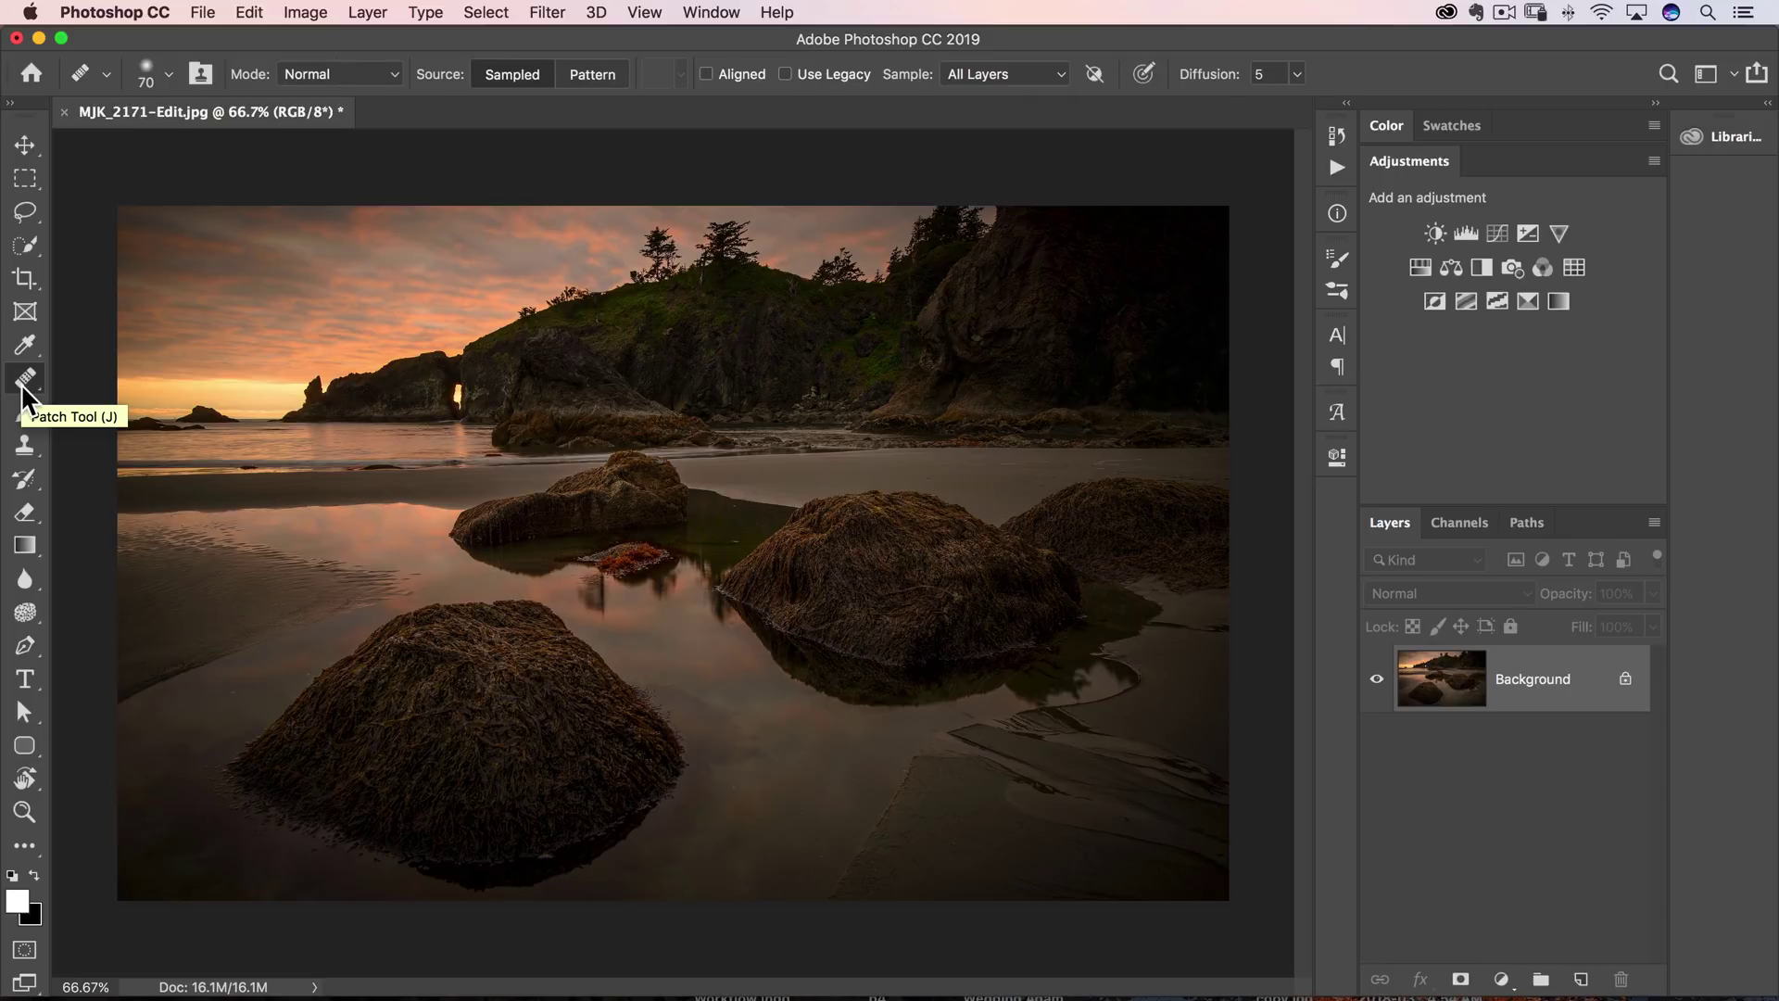
key("shift+j")
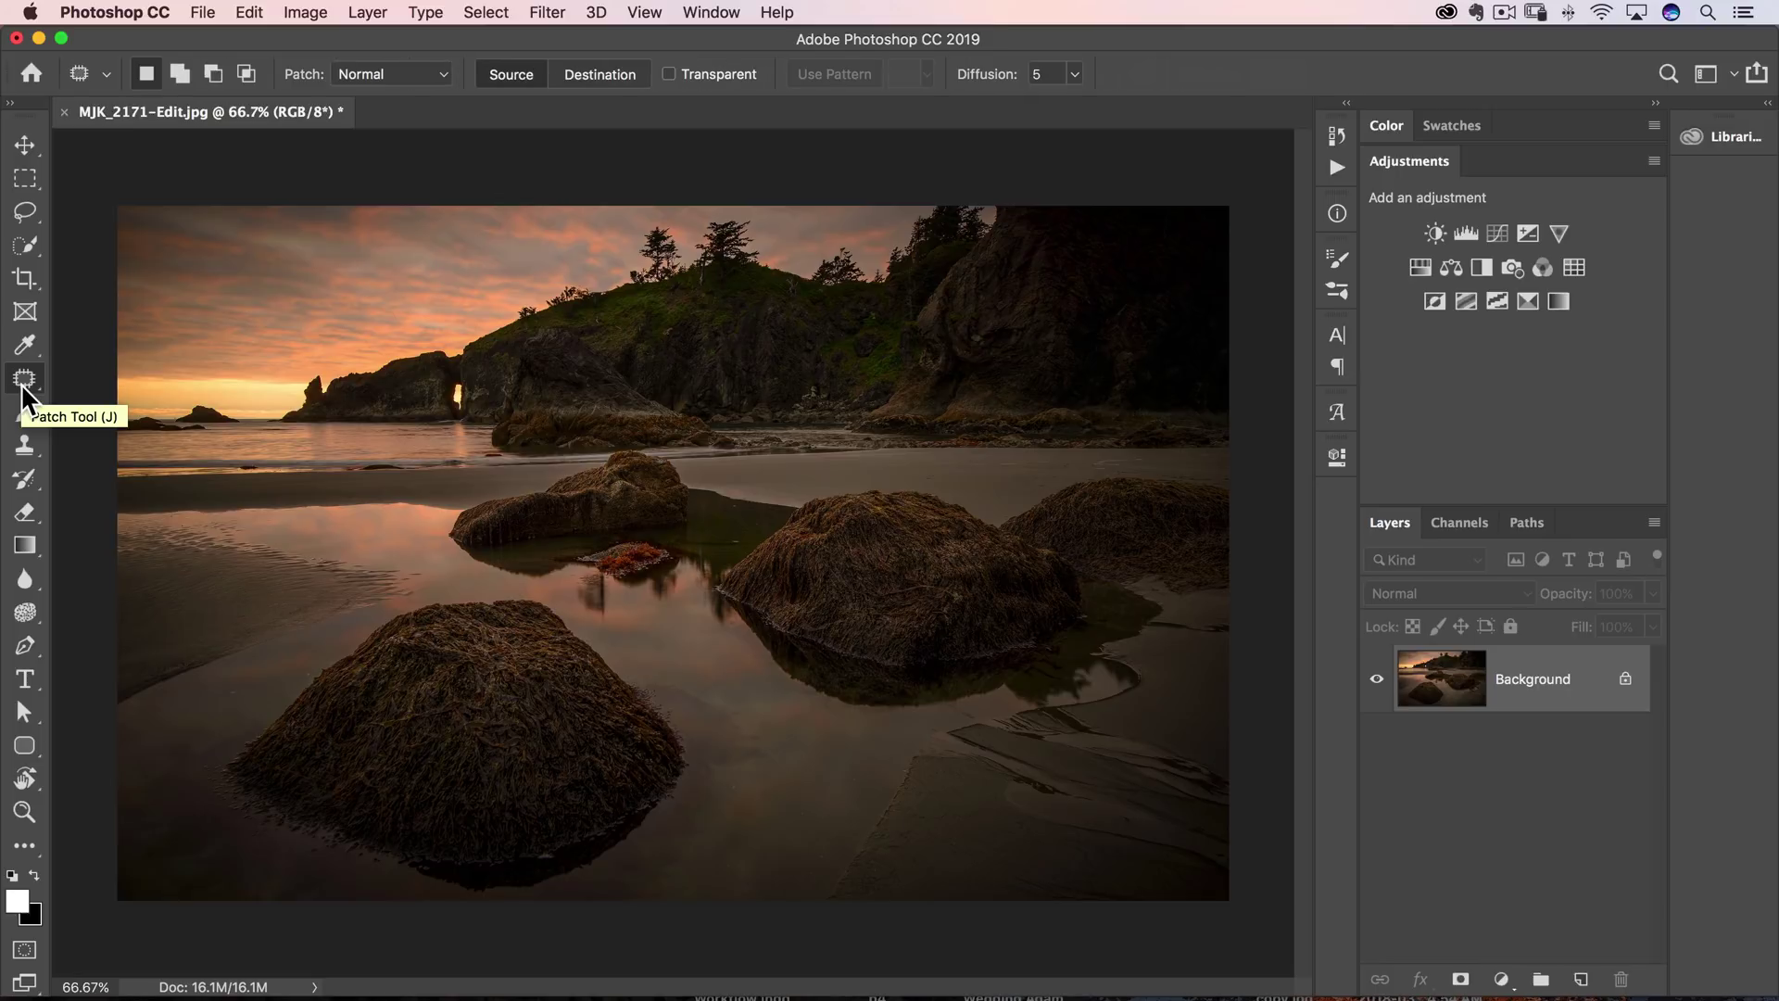
left_click(134, 13)
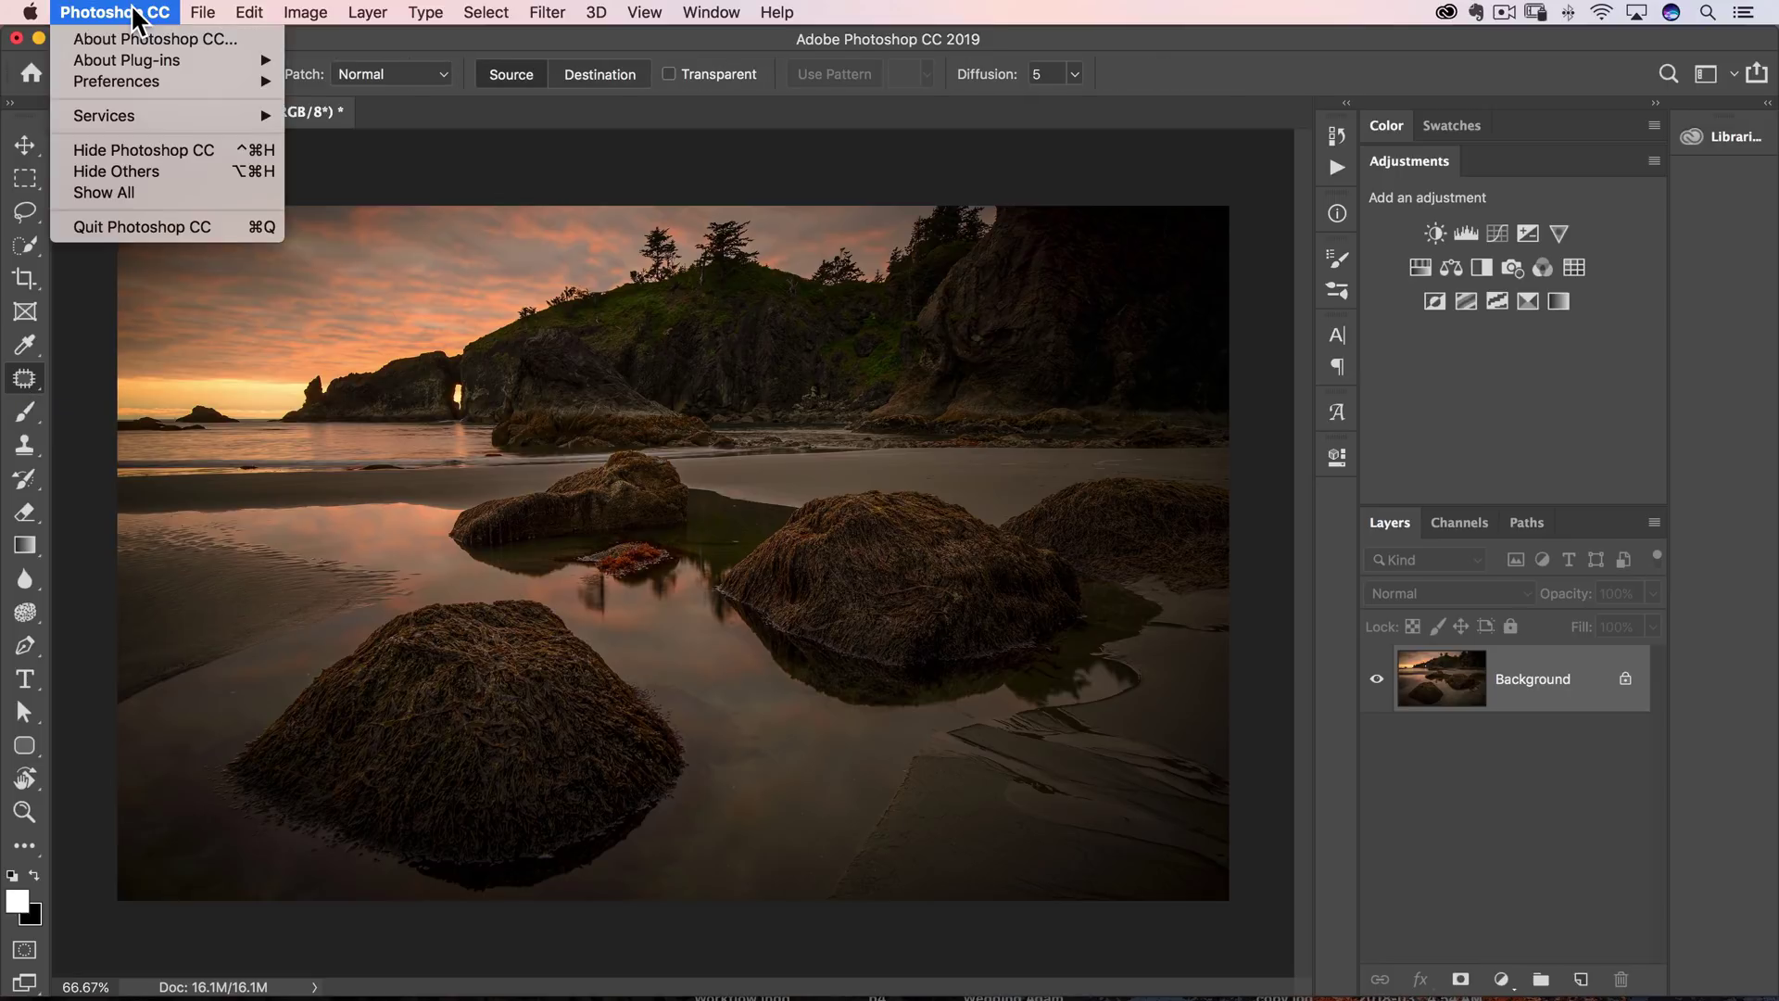
left_click(134, 13)
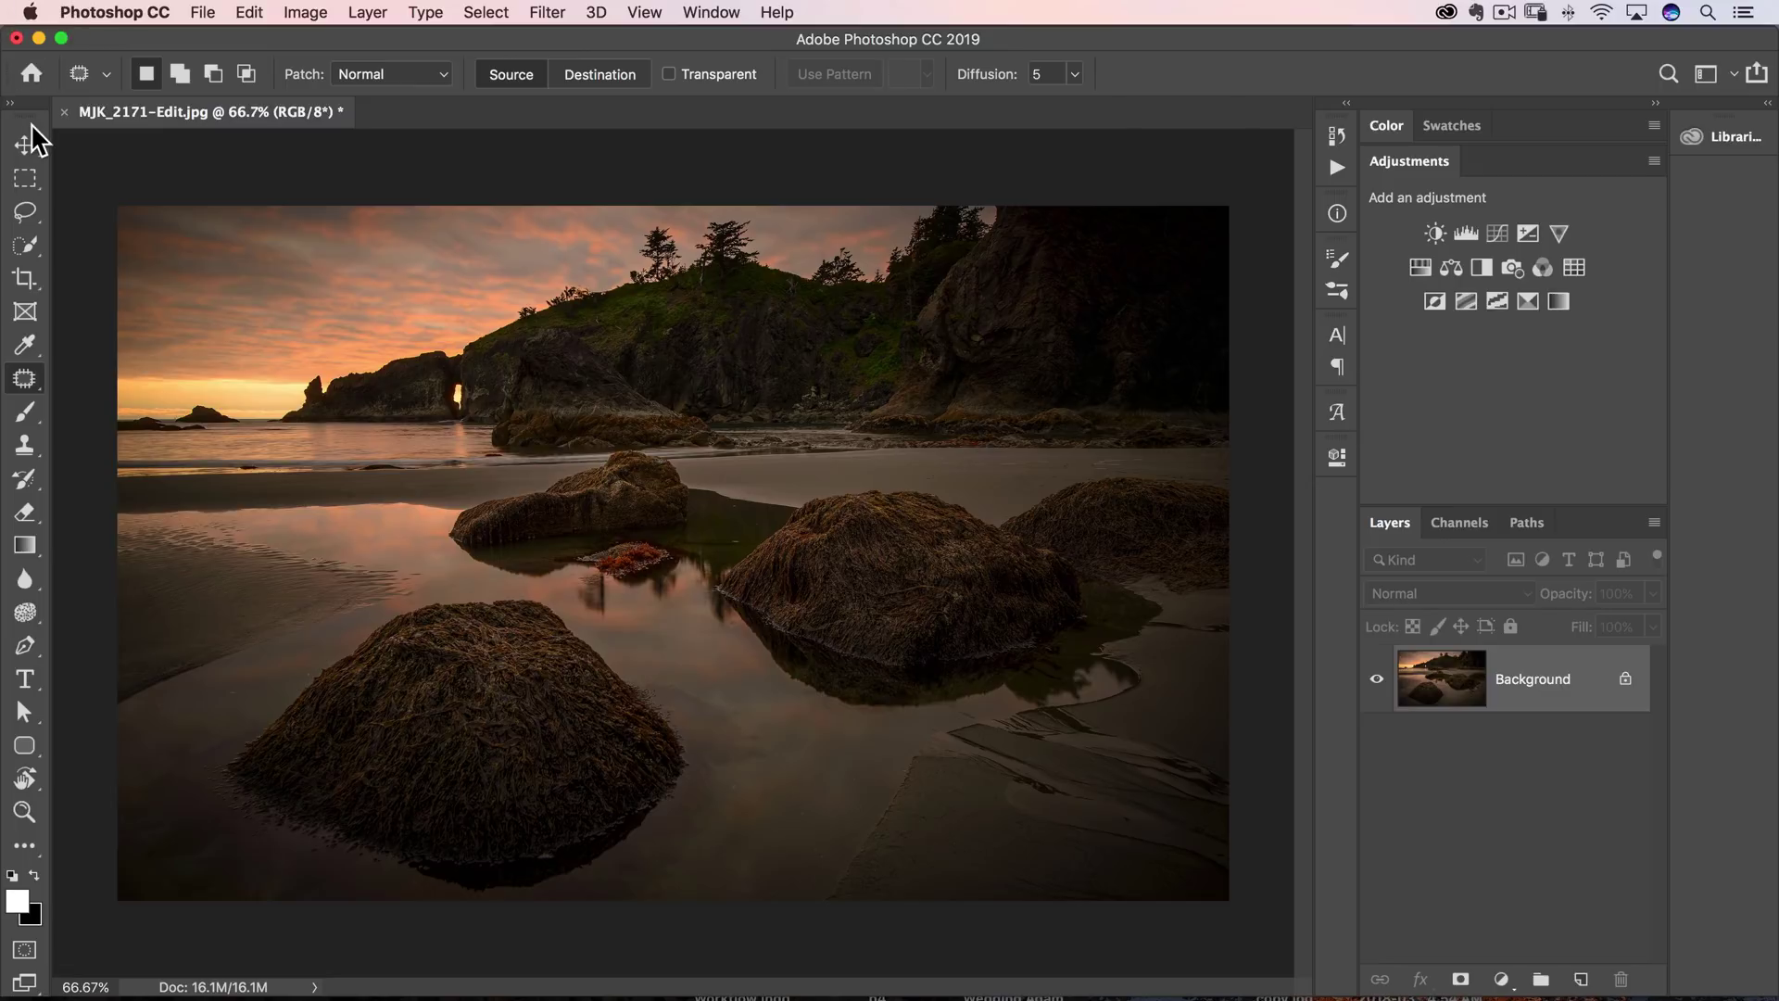
- Lasso the large foreground rock, add the smaller rock behind it to the selection, and deselect both
left_click(20, 180)
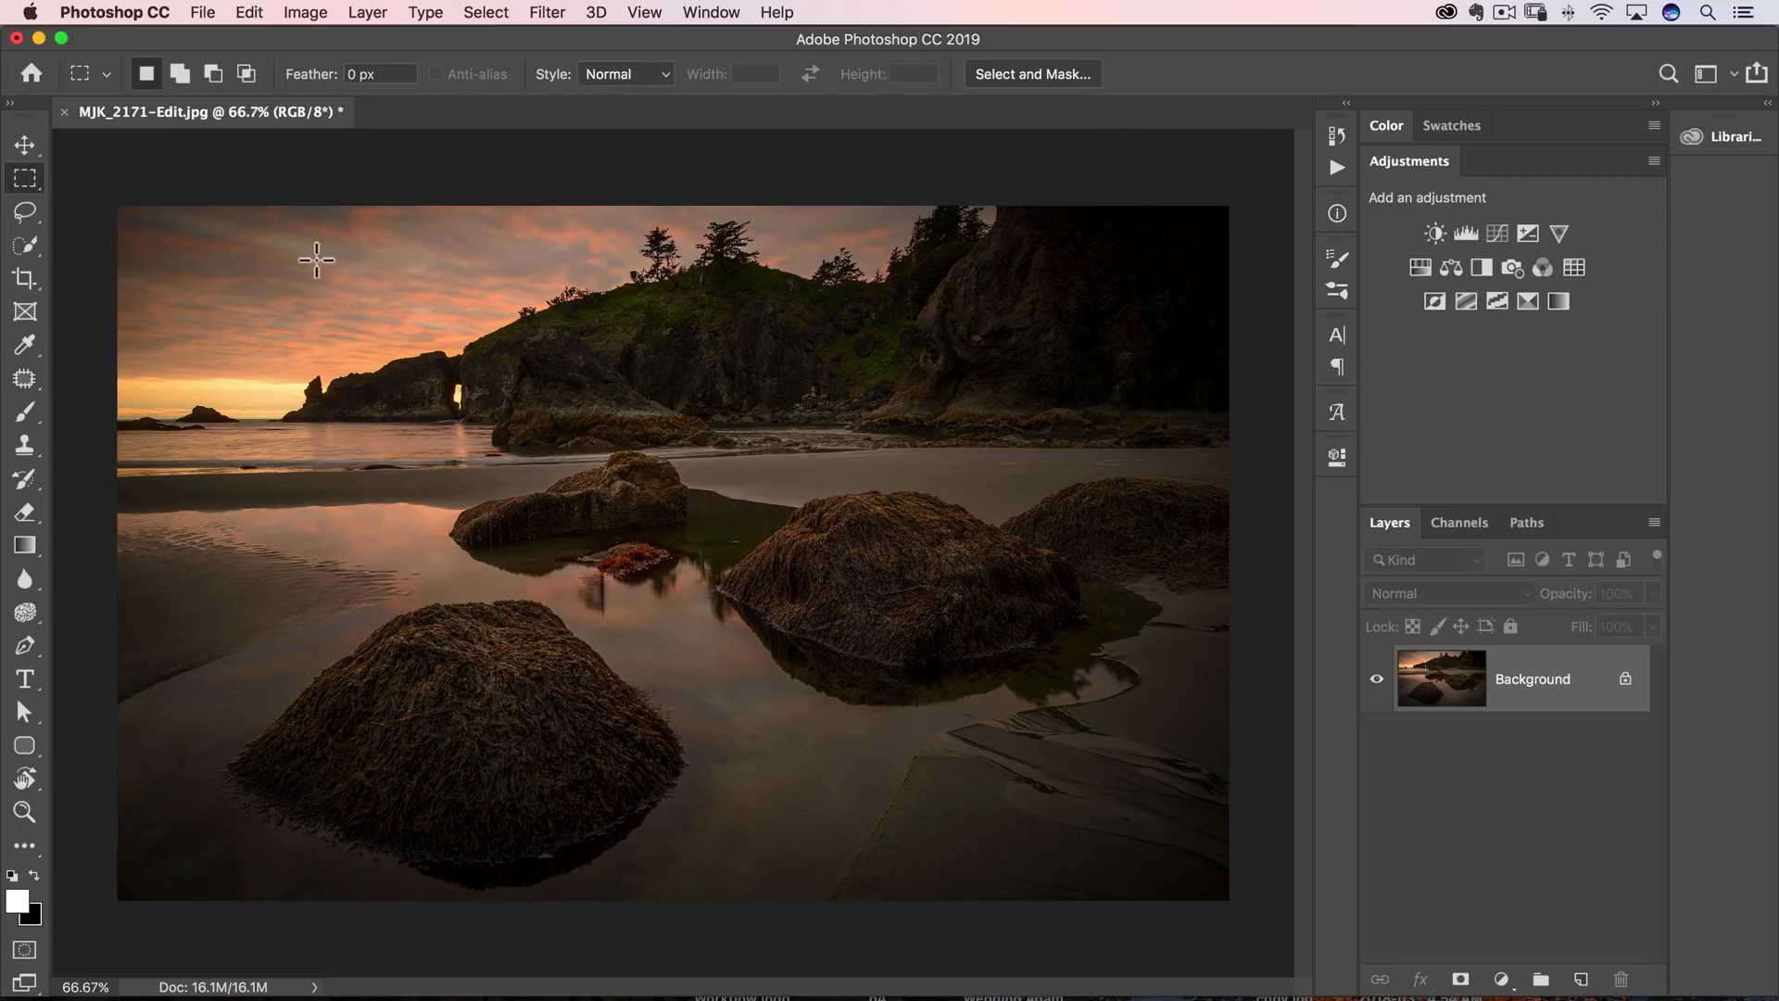
left_click(28, 212)
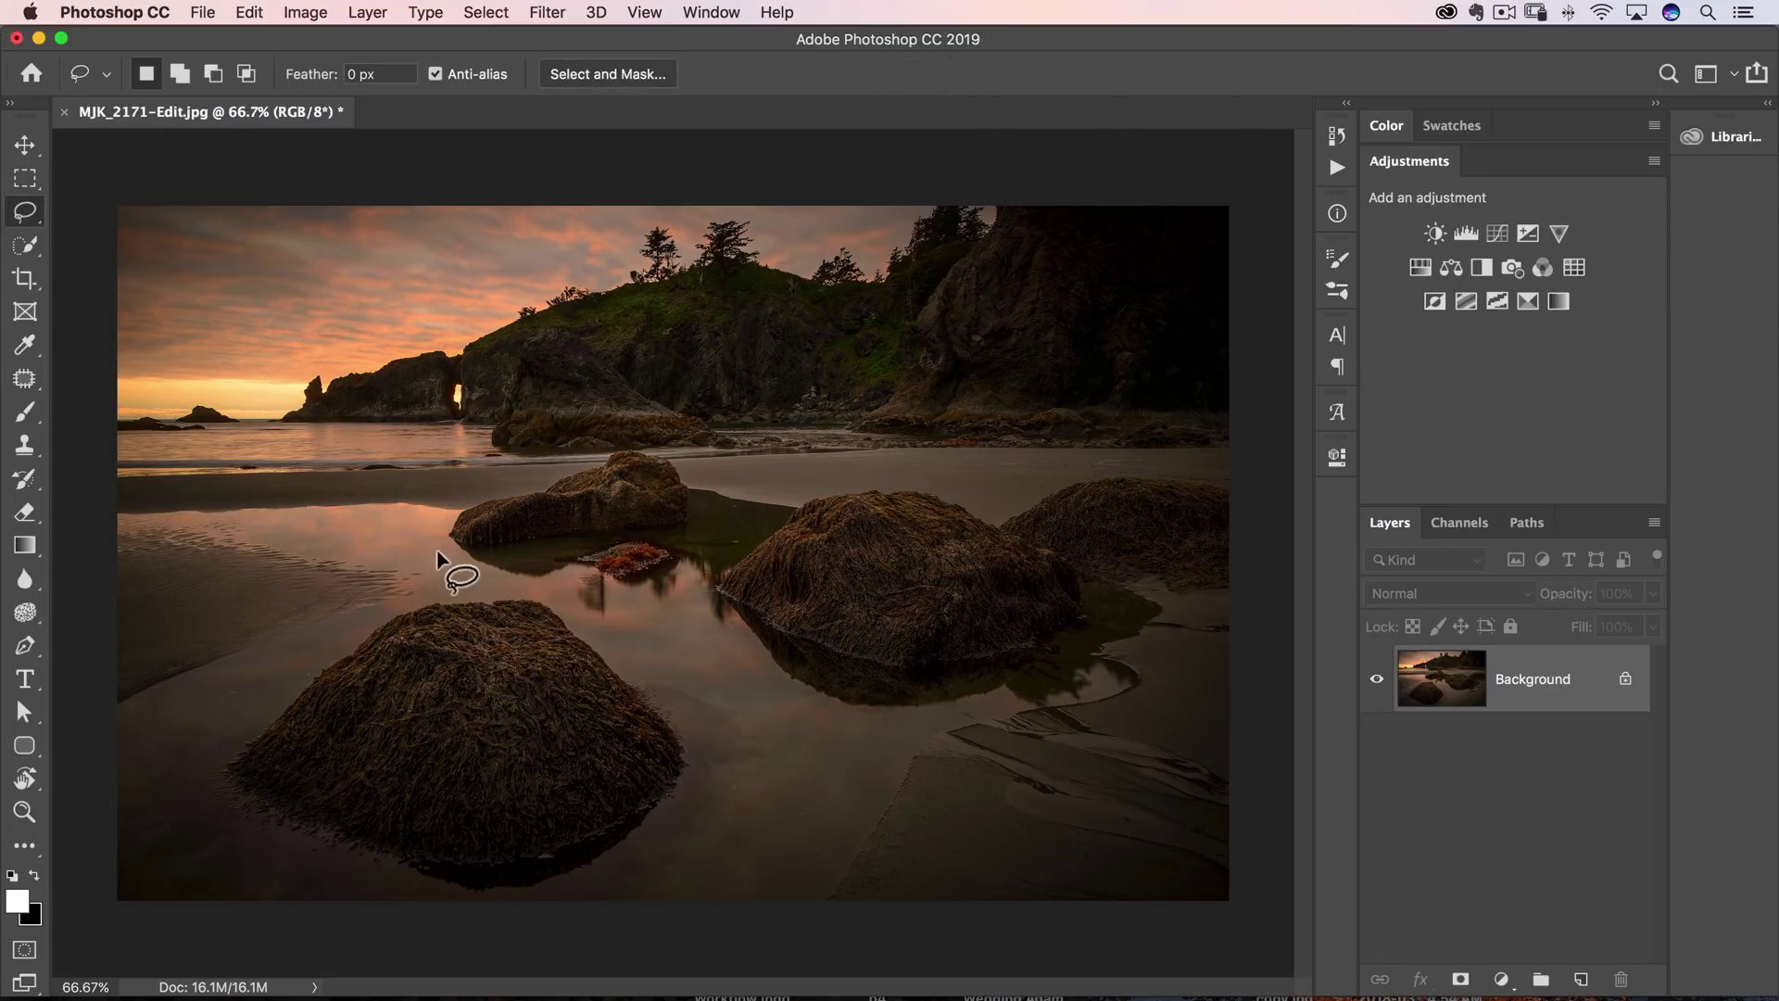
mouse_move(459, 563)
left_mouse_down()
mouse_move(296, 640)
mouse_move(219, 712)
mouse_move(176, 783)
mouse_move(202, 850)
mouse_move(333, 901)
mouse_move(549, 919)
mouse_move(710, 827)
mouse_move(729, 714)
mouse_move(571, 589)
mouse_move(446, 566)
left_mouse_up()
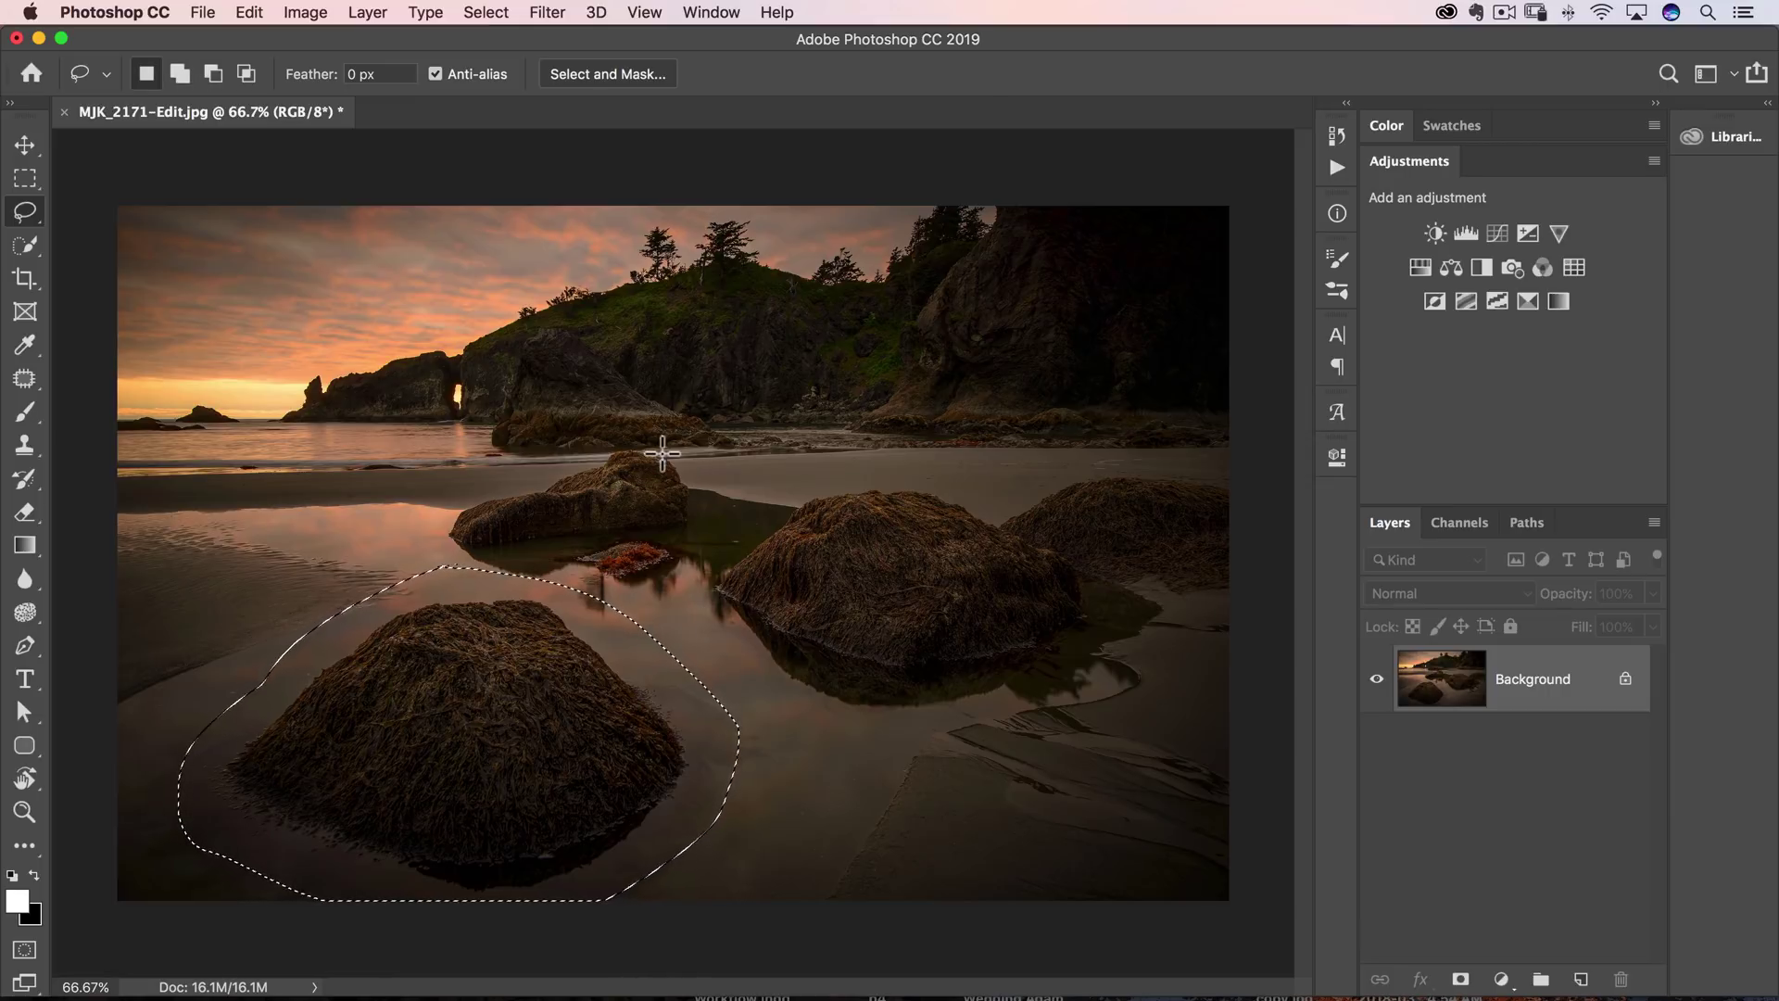
key("shift")
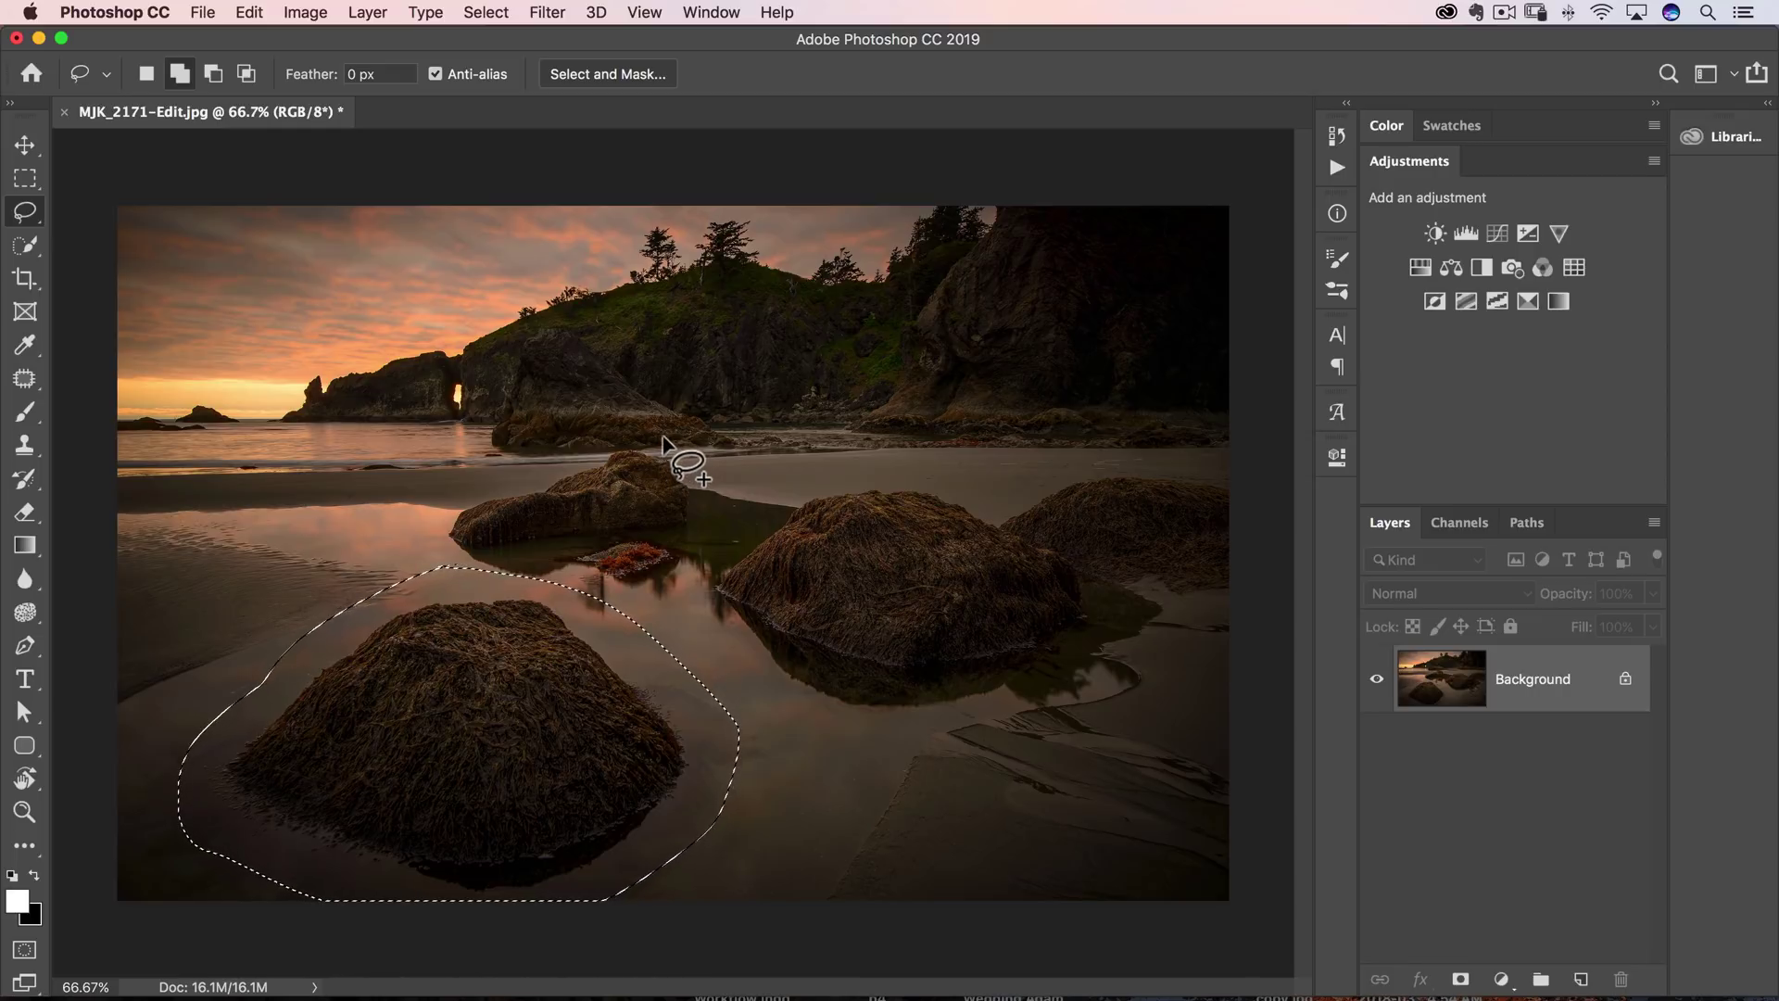
mouse_move(661, 454)
left_mouse_down()
mouse_move(557, 439)
mouse_move(436, 481)
mouse_move(361, 550)
mouse_move(379, 619)
mouse_move(532, 635)
mouse_move(700, 557)
mouse_move(744, 505)
mouse_move(728, 459)
mouse_move(639, 436)
left_mouse_up()
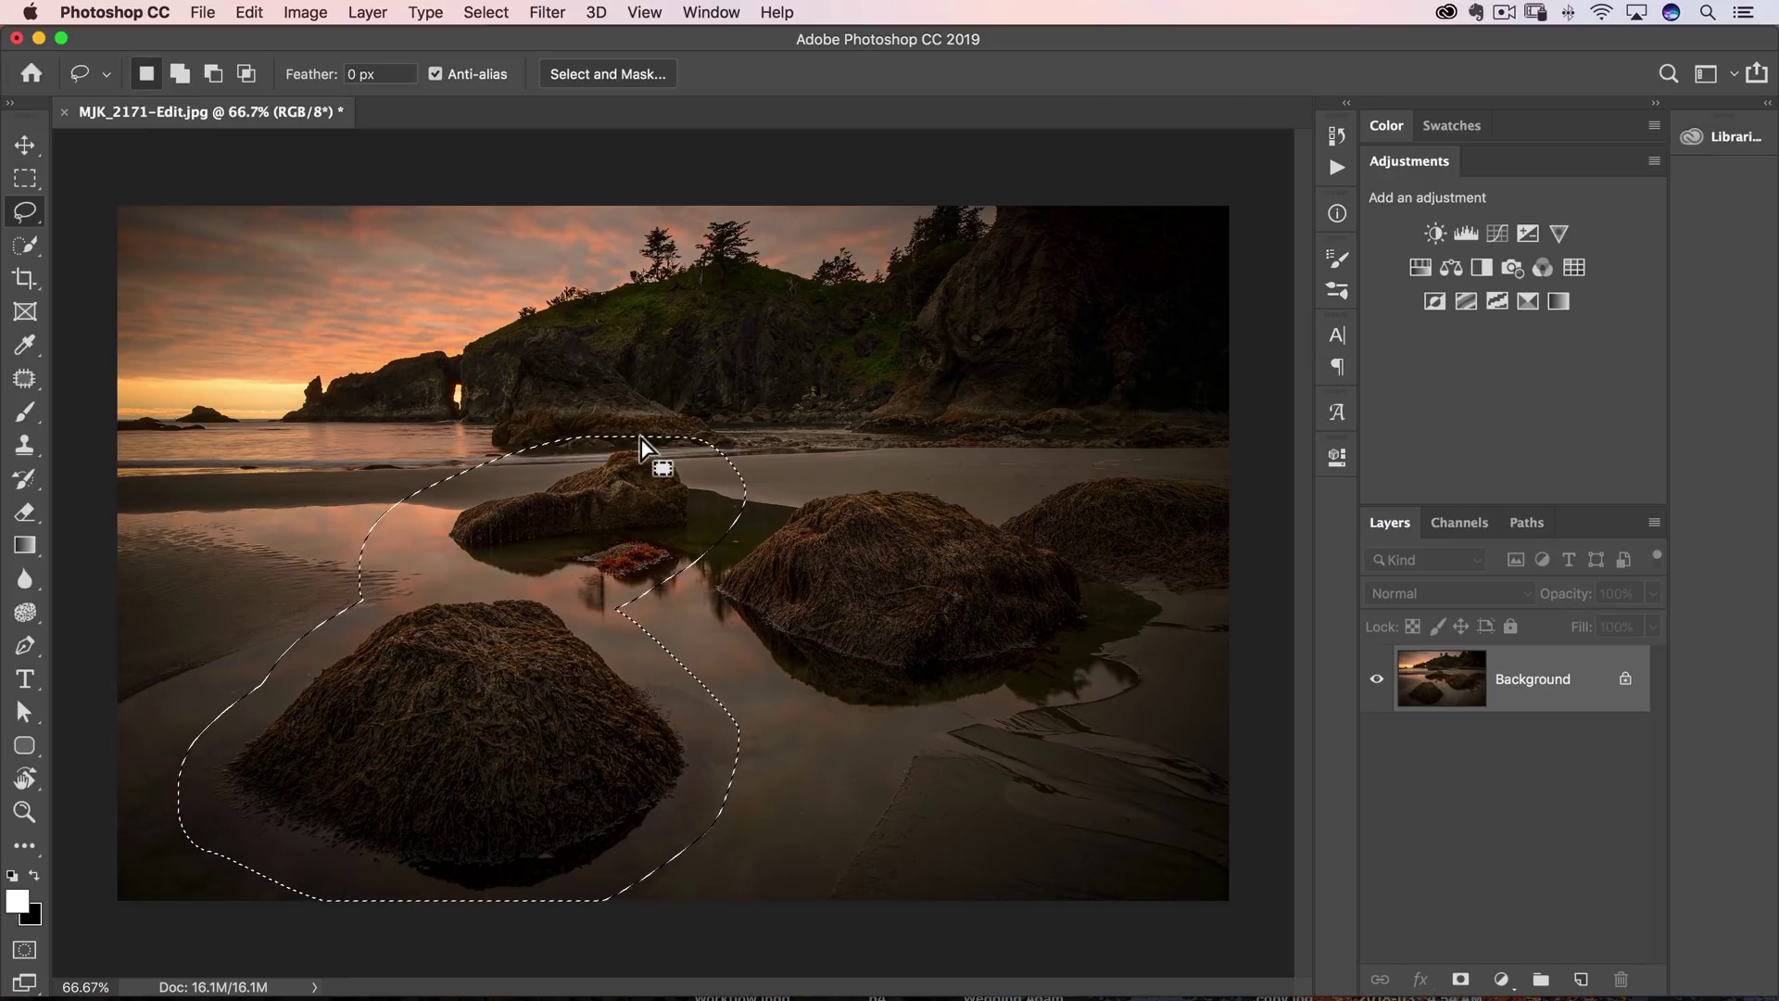
left_click(634, 446)
- Start a type layer over the shoreline, replace its Lorem Ipsum placeholder with the photographer's name, and discard the layer
left_click(28, 684)
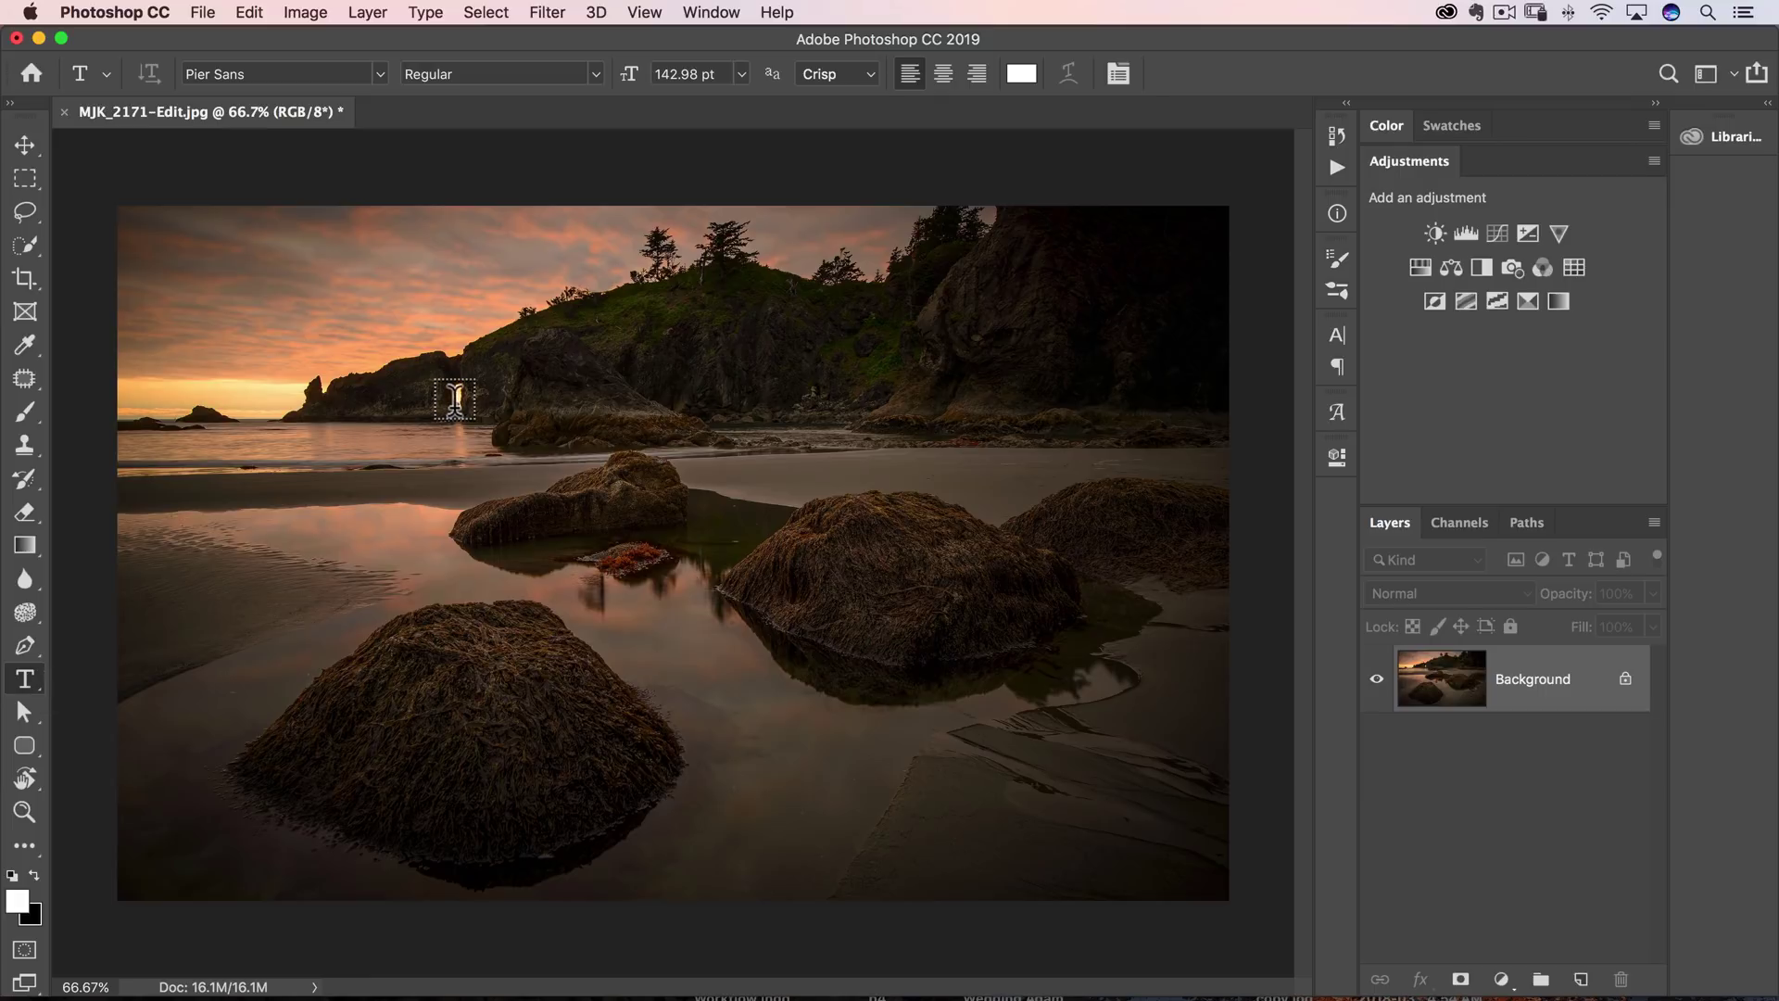
left_click(337, 468)
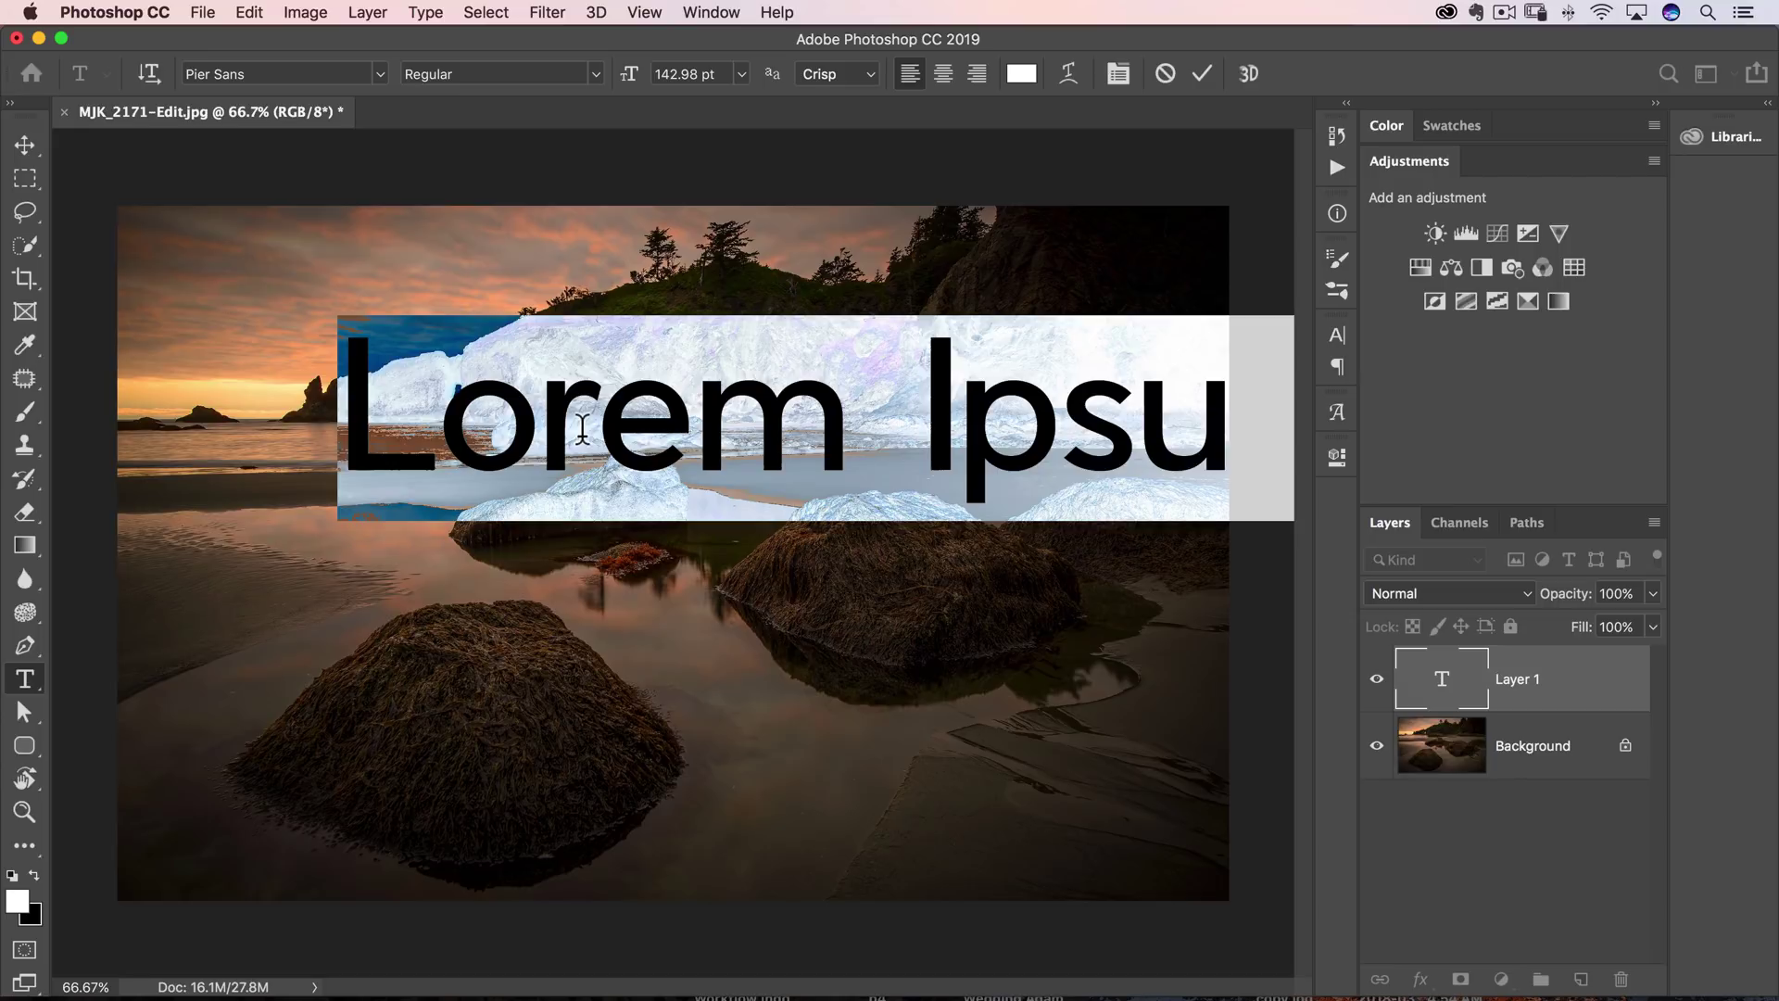
type("Matt K")
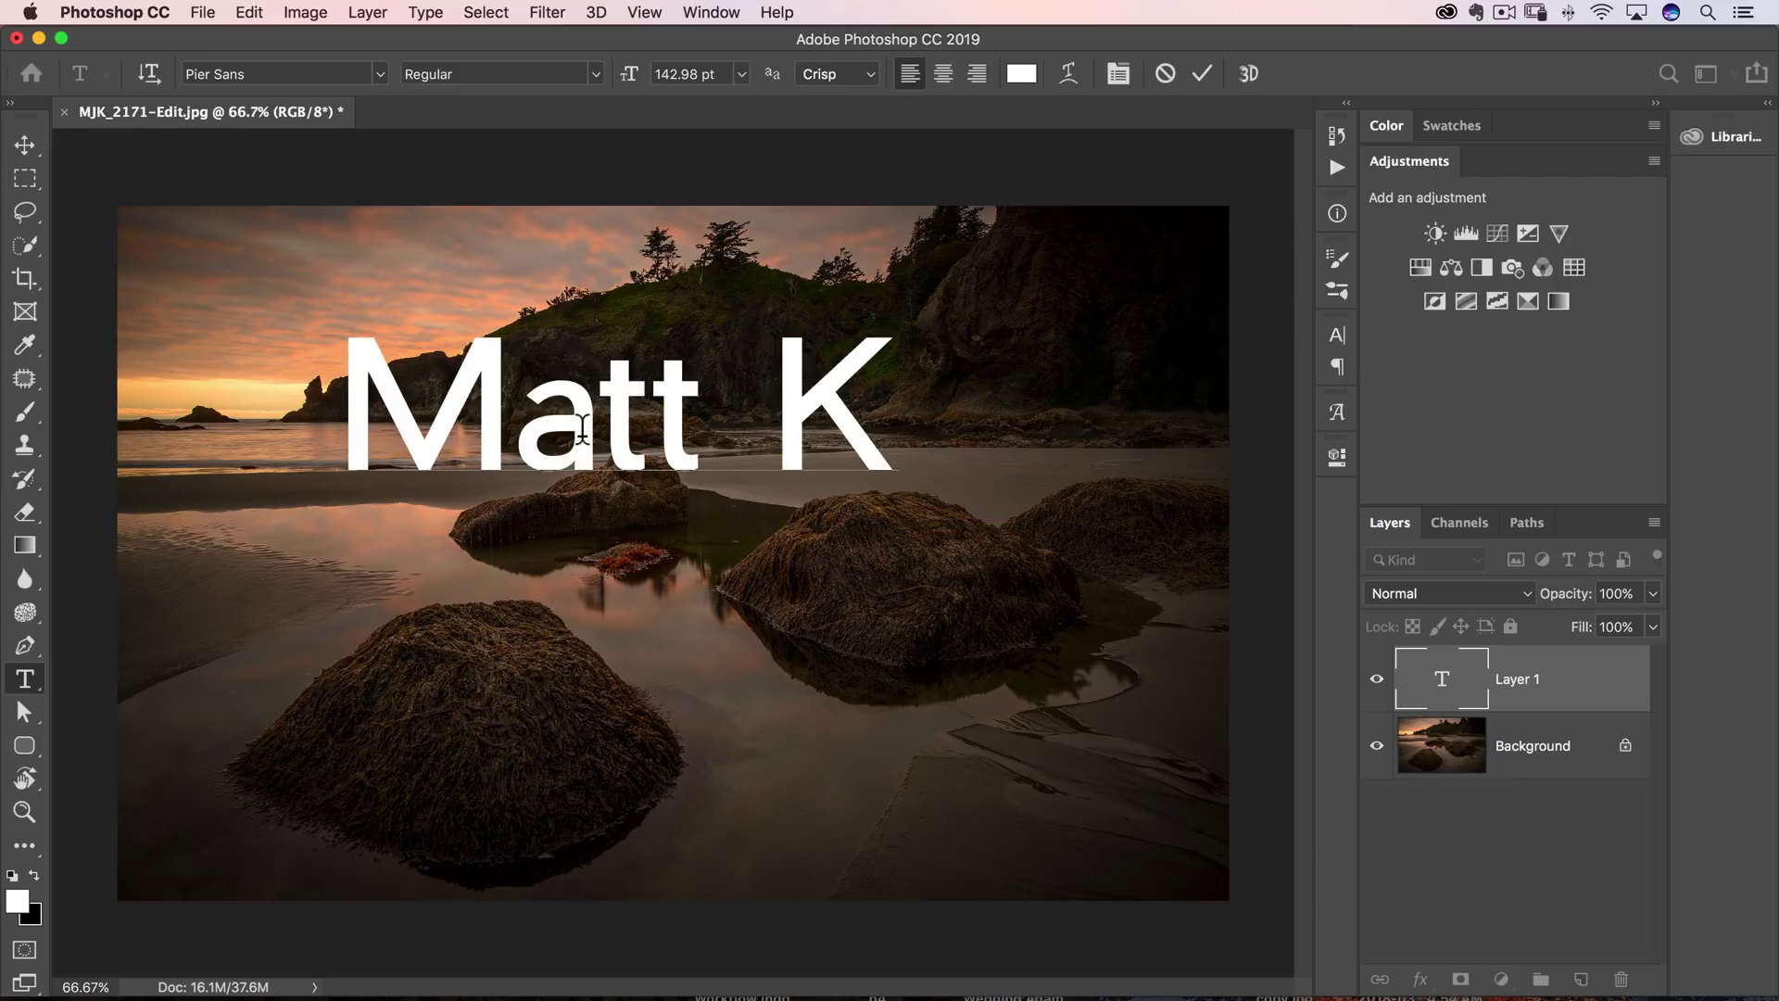
key("Escape")
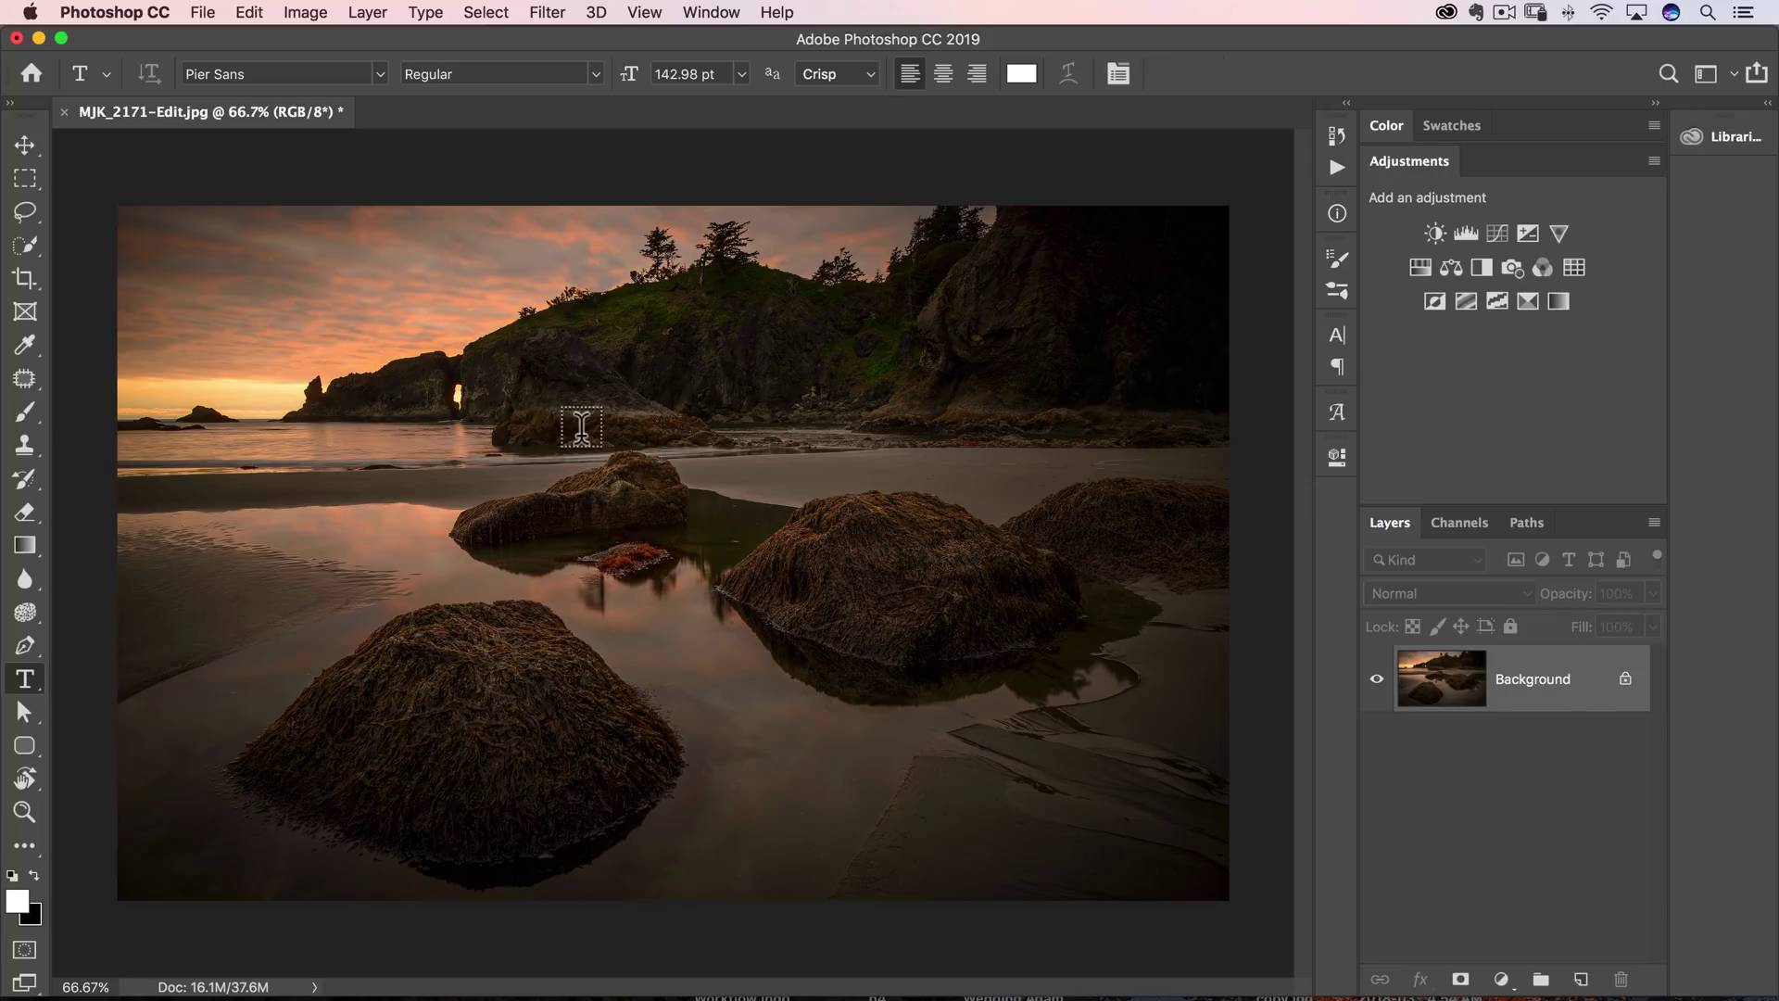
- Start another type layer over the beach, delete its placeholder text, and cancel the layer
left_click(250, 504)
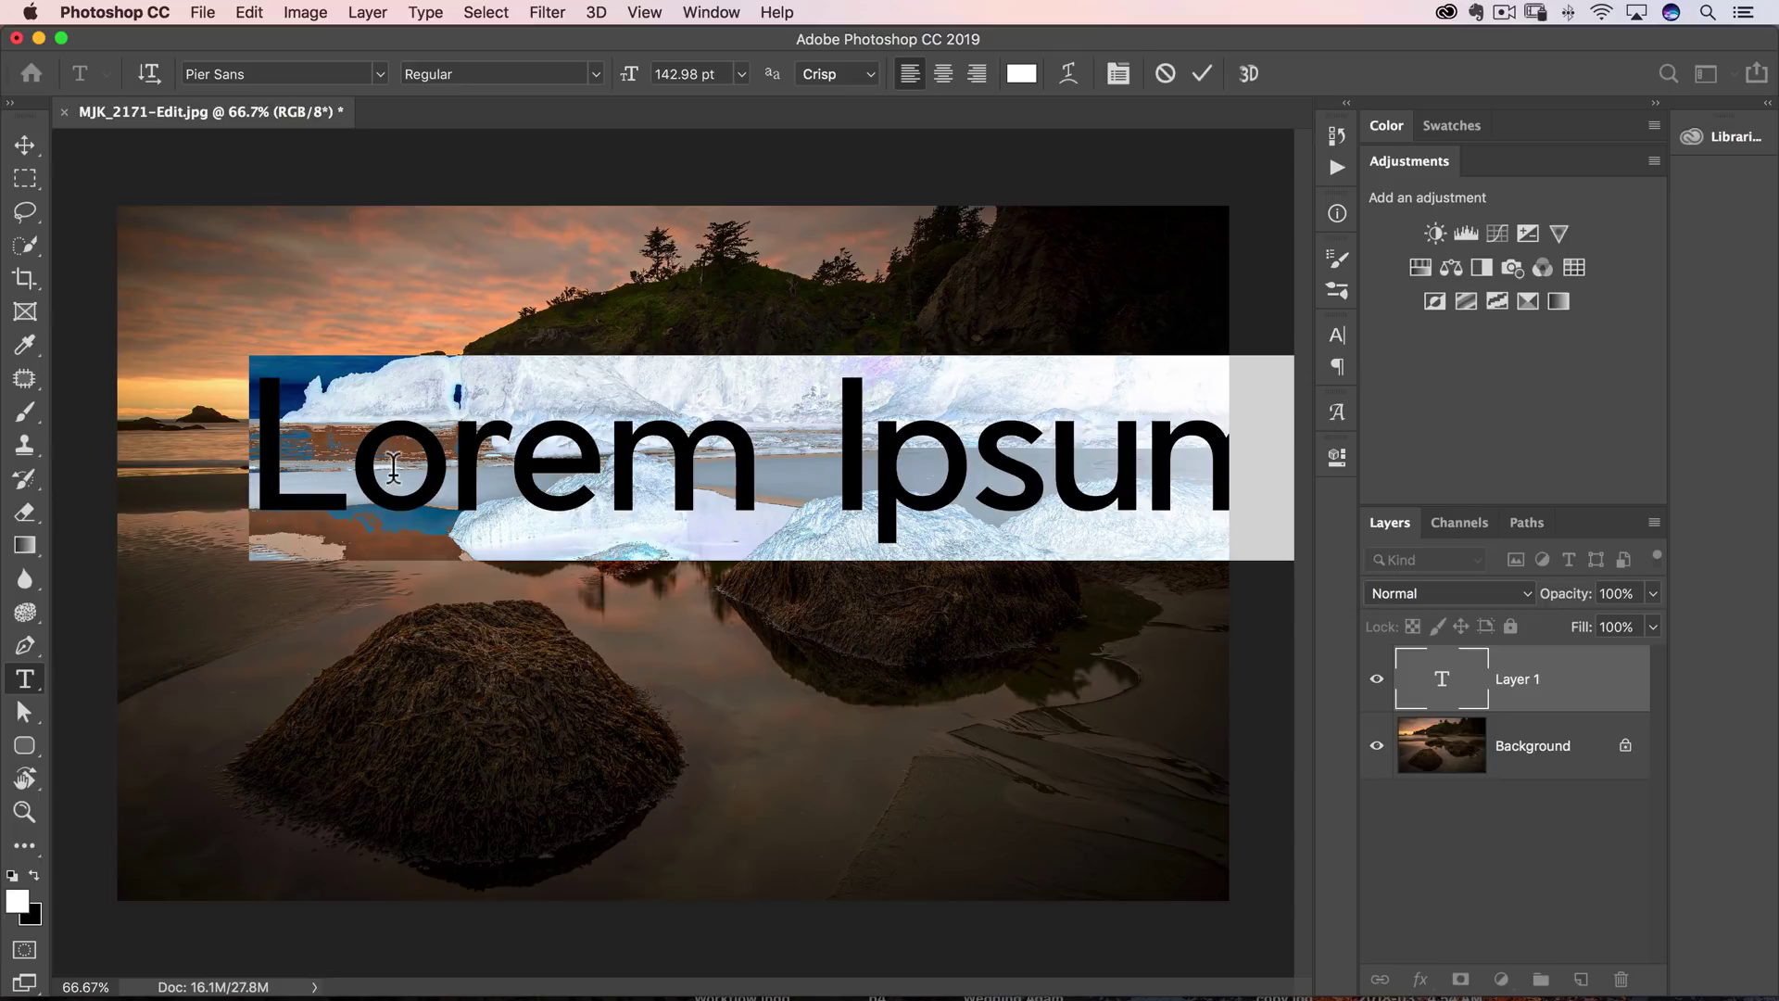
key("BackSpace")
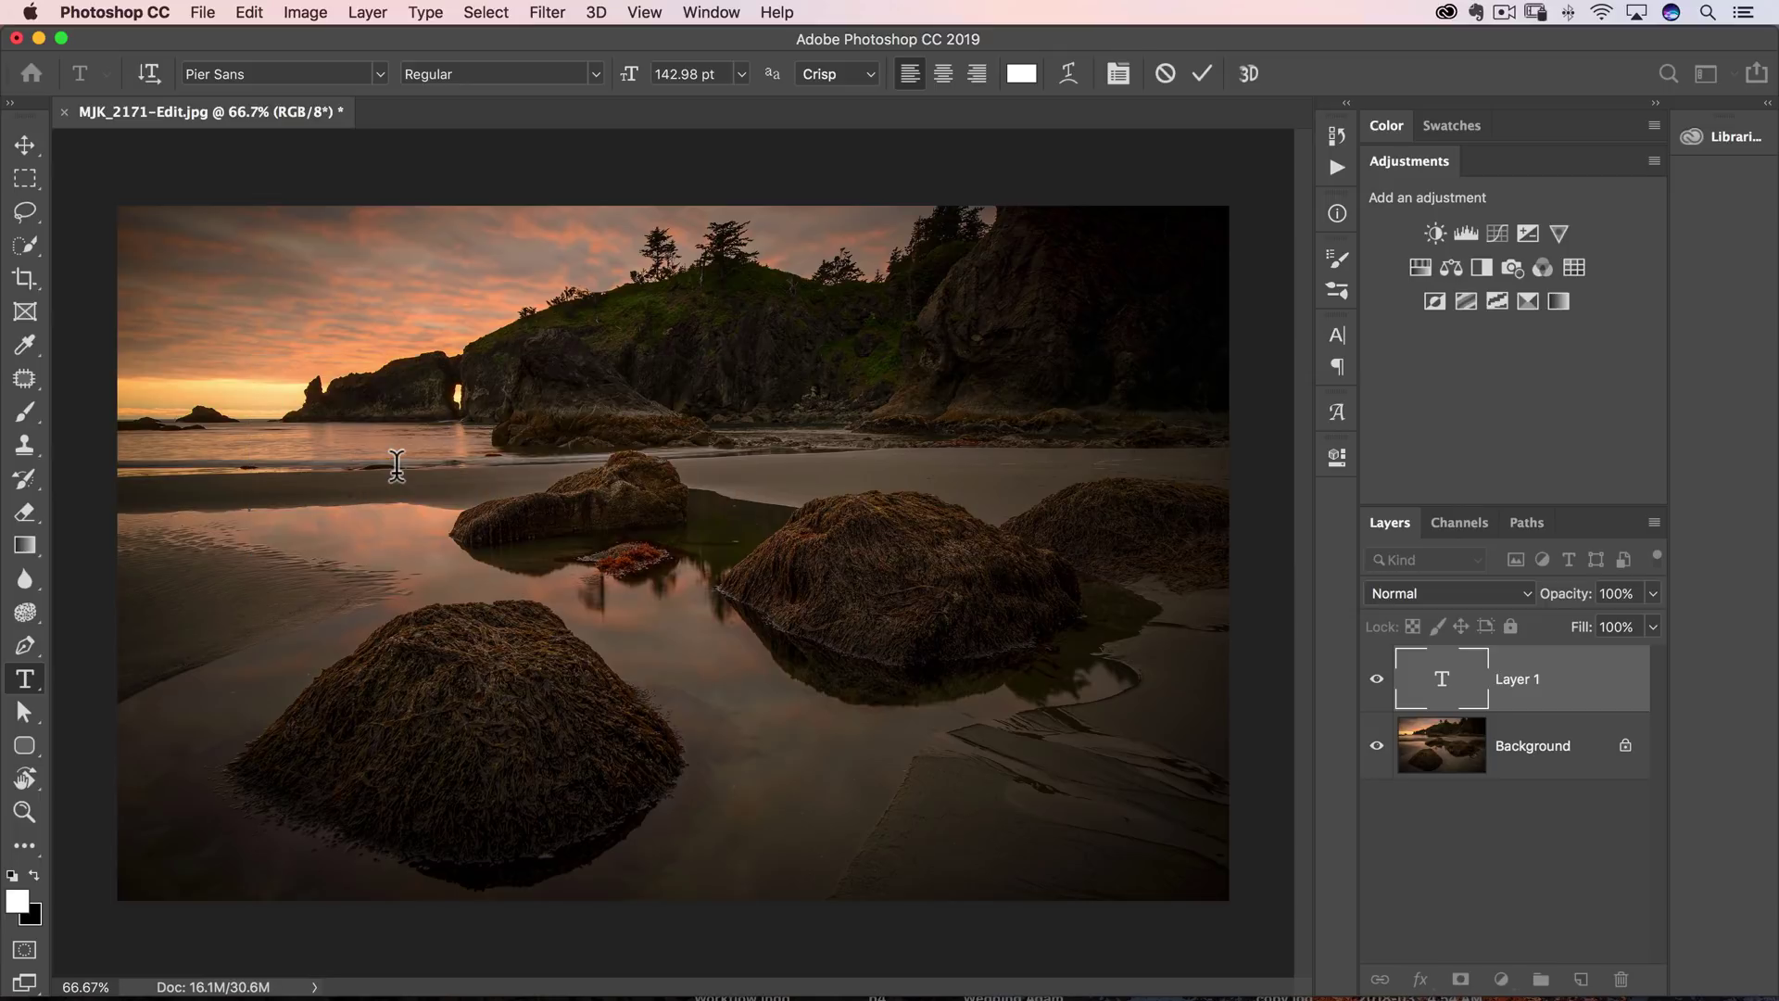
key("Escape")
- Try overwriting the placeholder of a new type layer in the sky area with the photographer's name, and cancel it
left_click(326, 380)
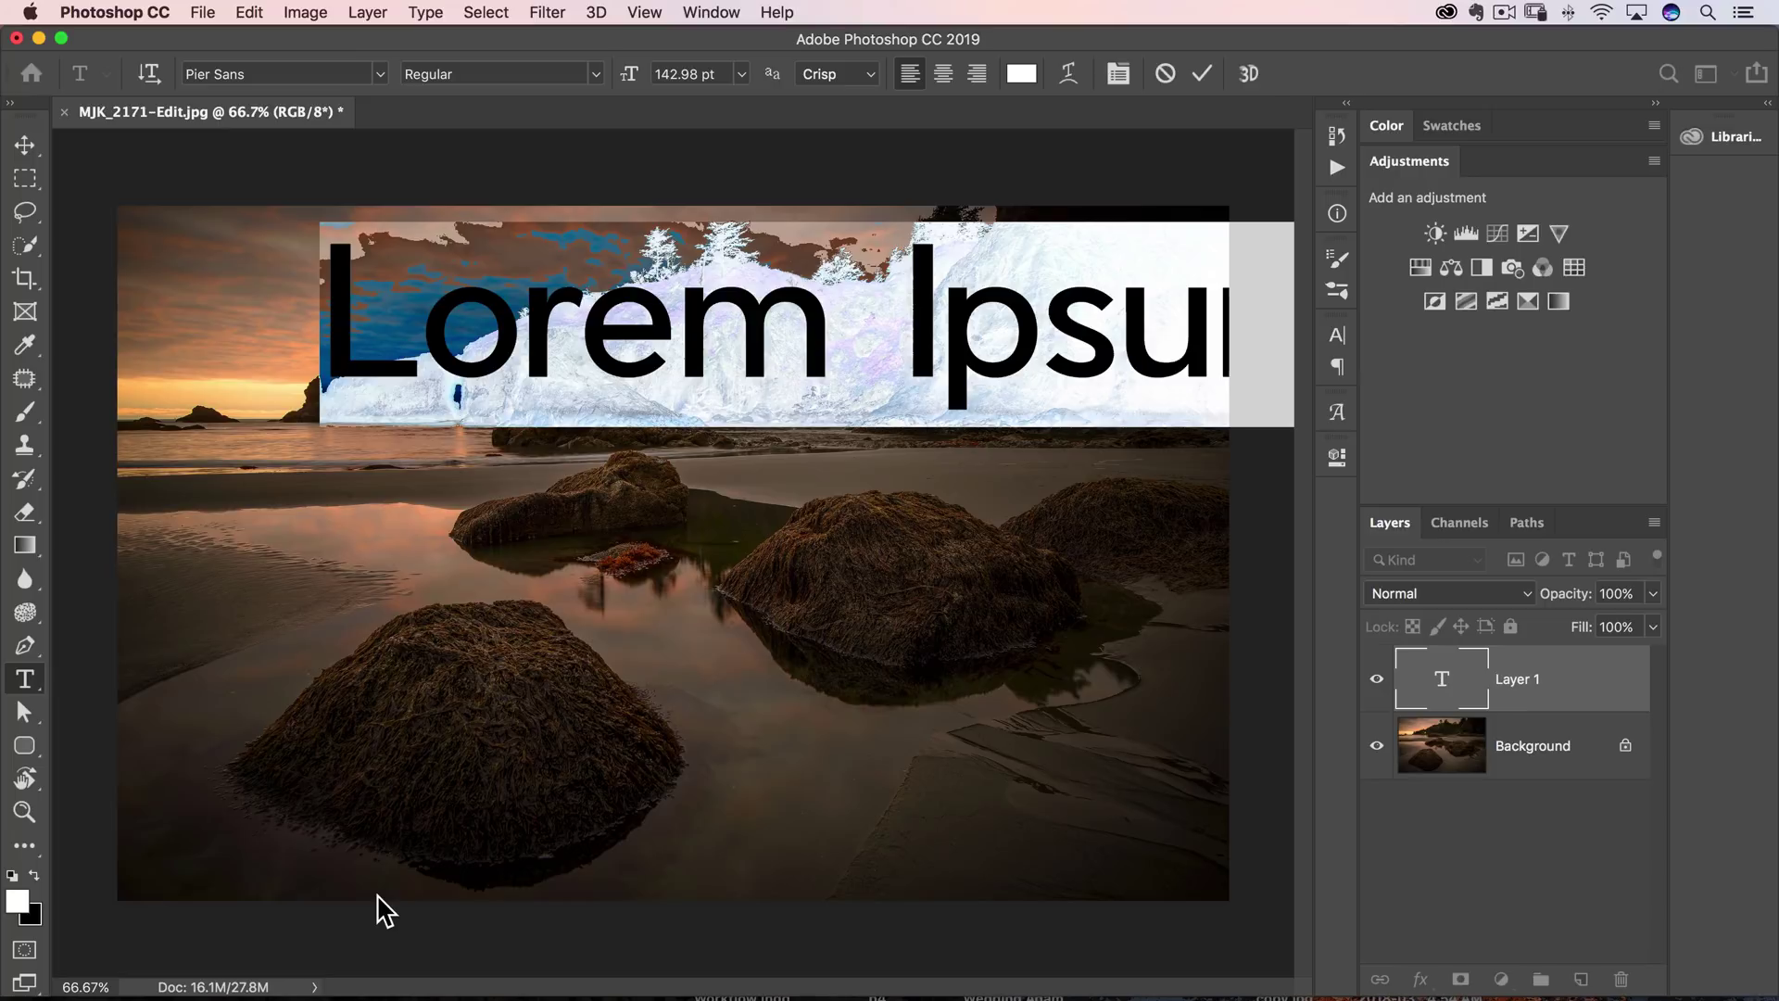
type("Matt K")
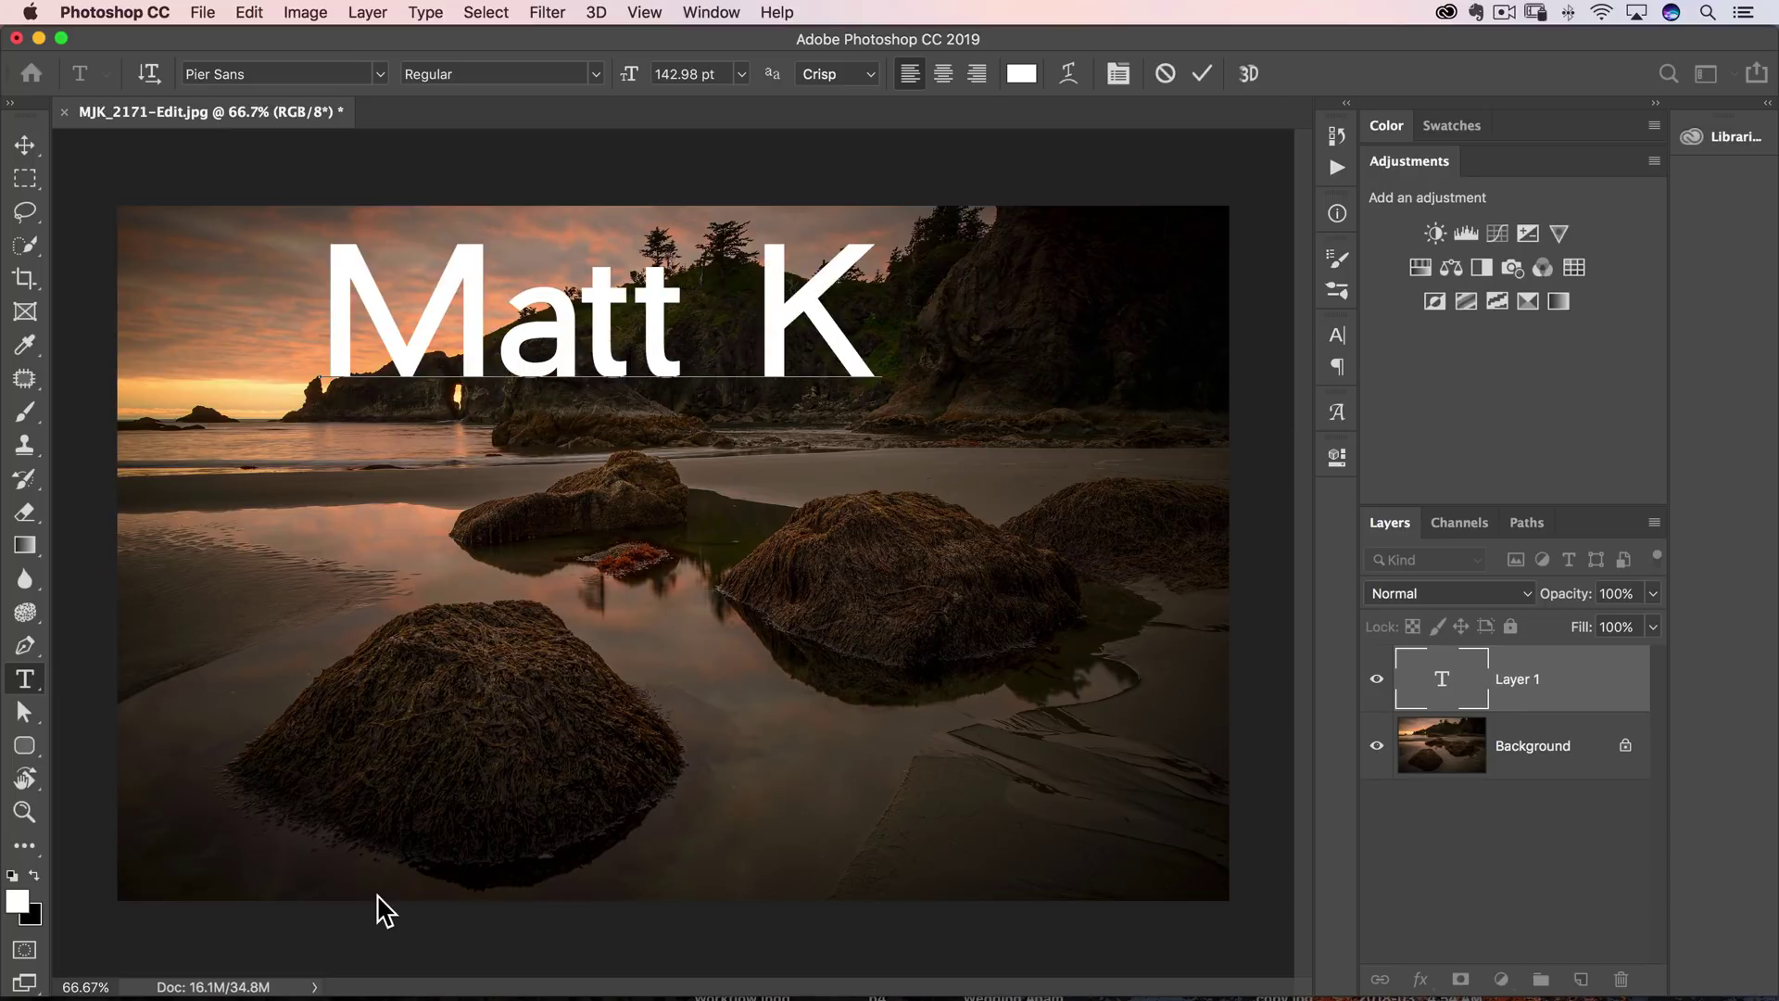
key("Escape")
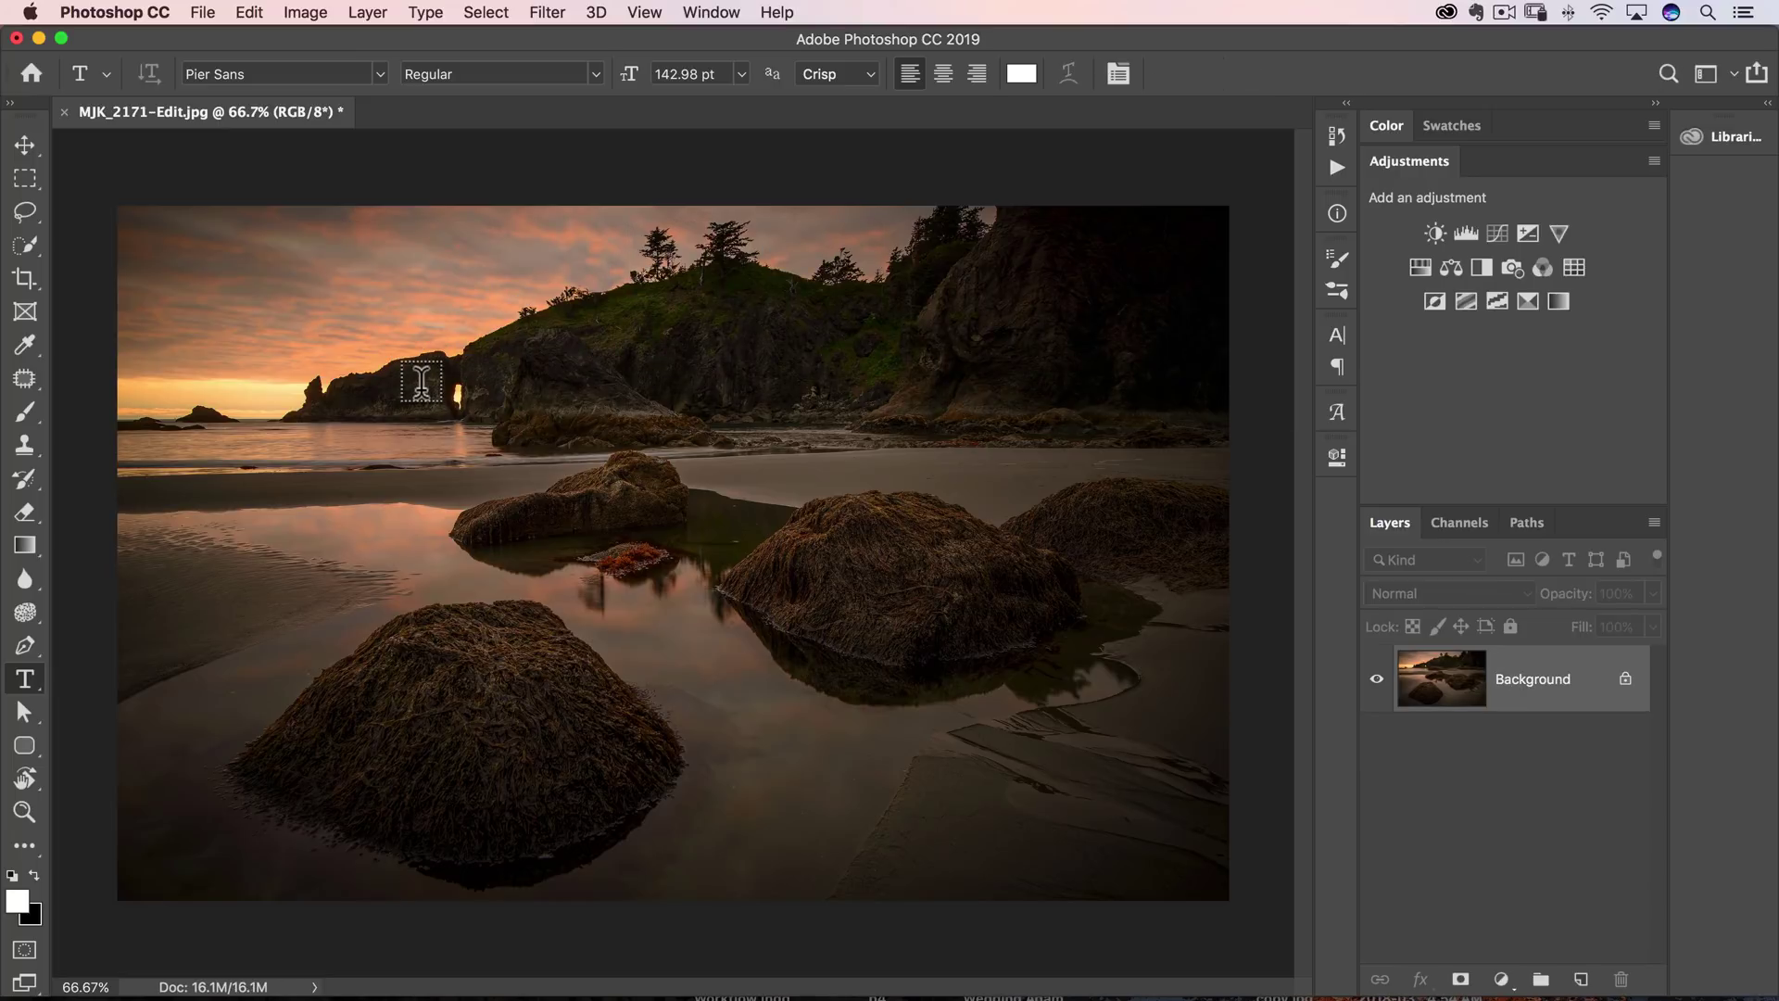
- Check the Fill new type layers with placeholder text option in the Type preferences, leaving without changes
left_click(120, 12)
mouse_move(129, 84)
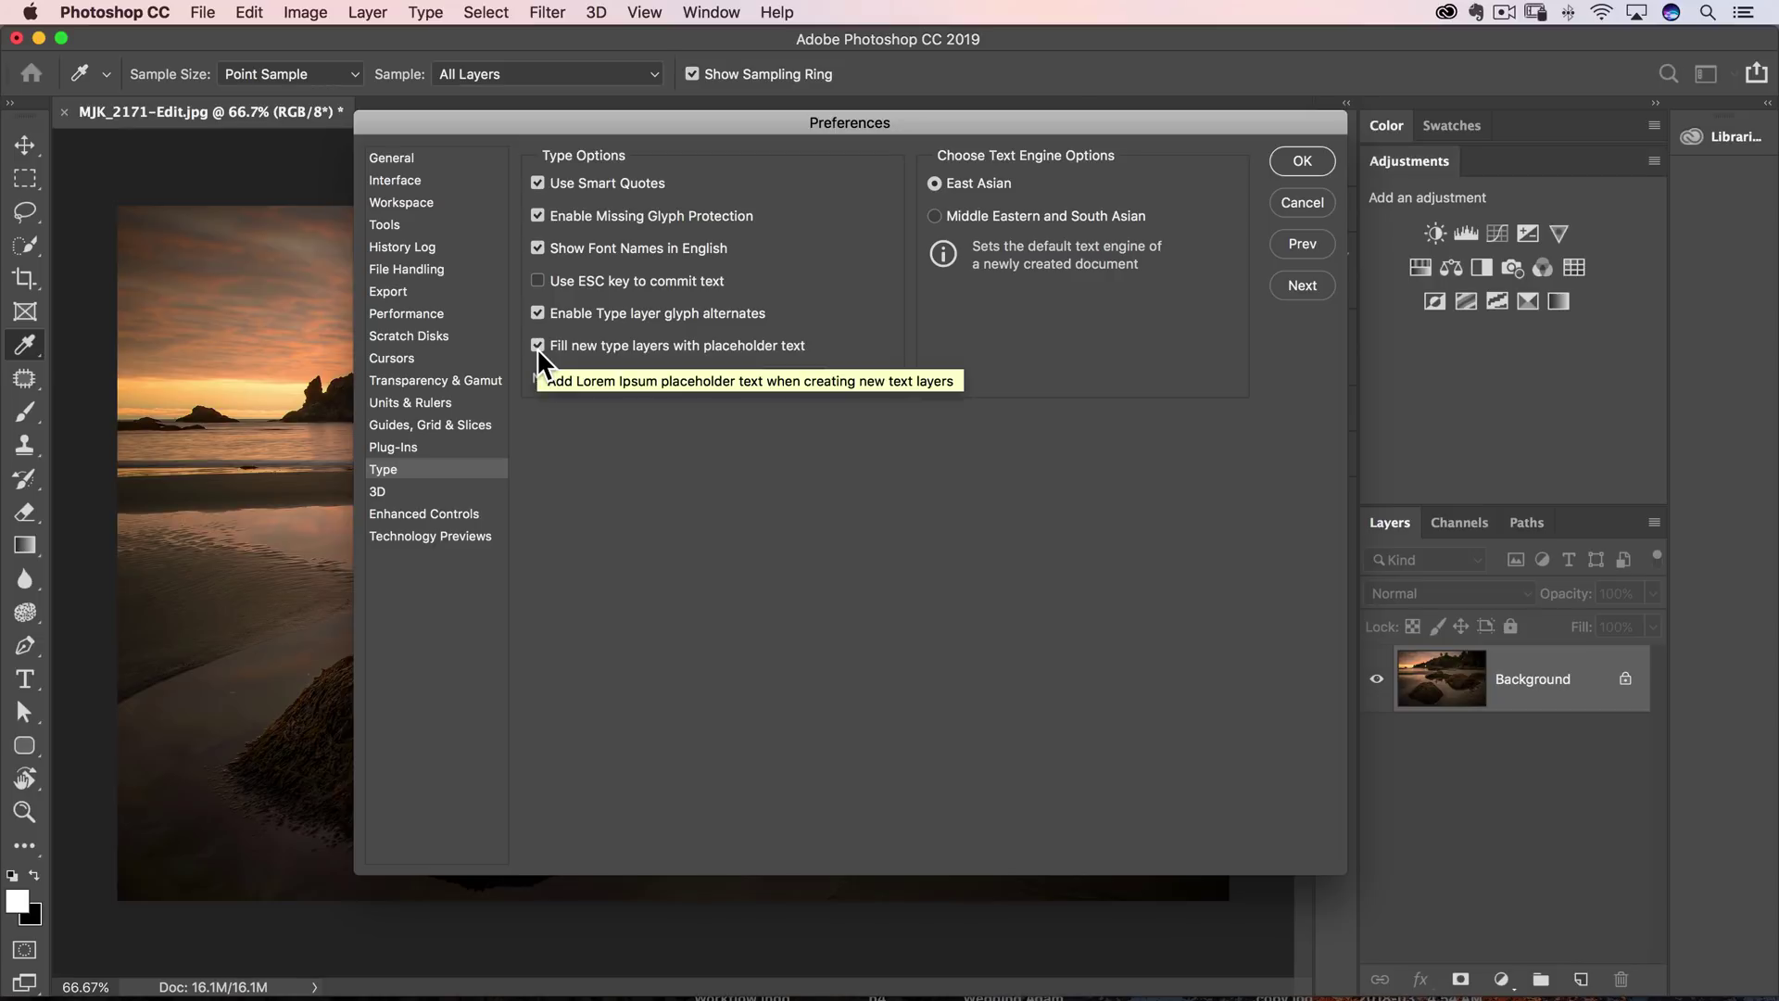
left_click(1305, 203)
- Create a Lorem Ipsum type layer on the photo and move it about 1.9 in left and 0.66 in up
key("t")
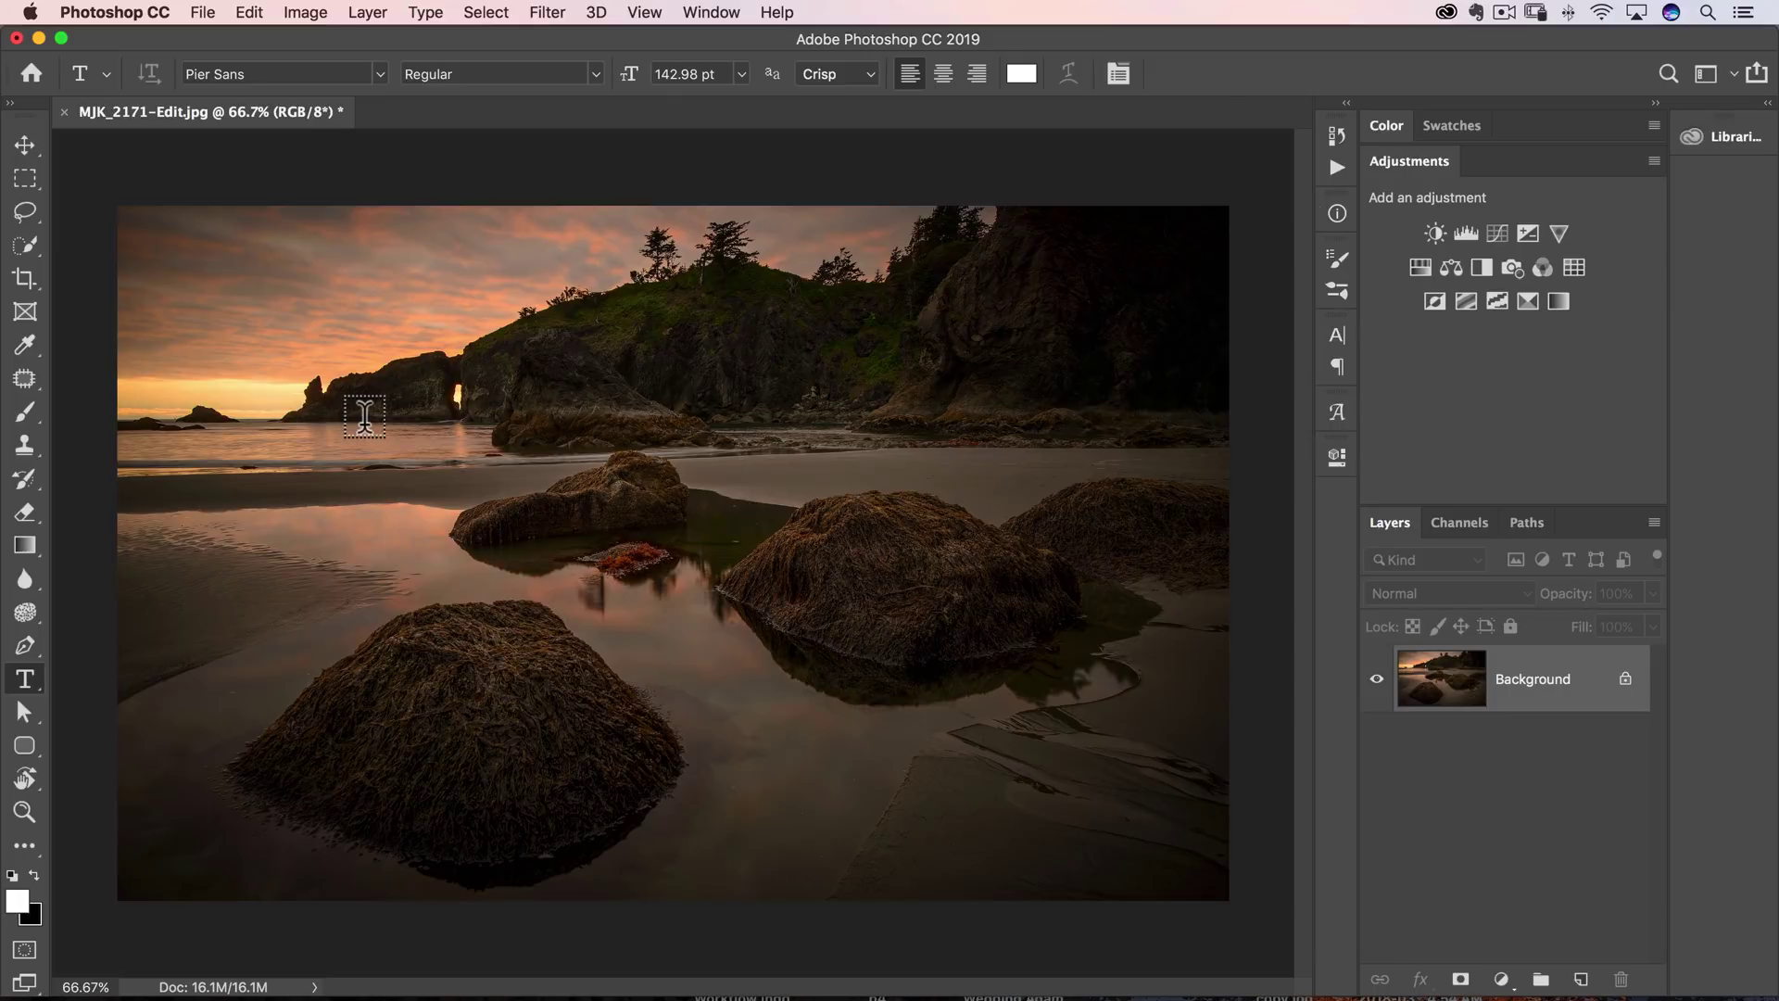
left_click(339, 497)
left_click(425, 616)
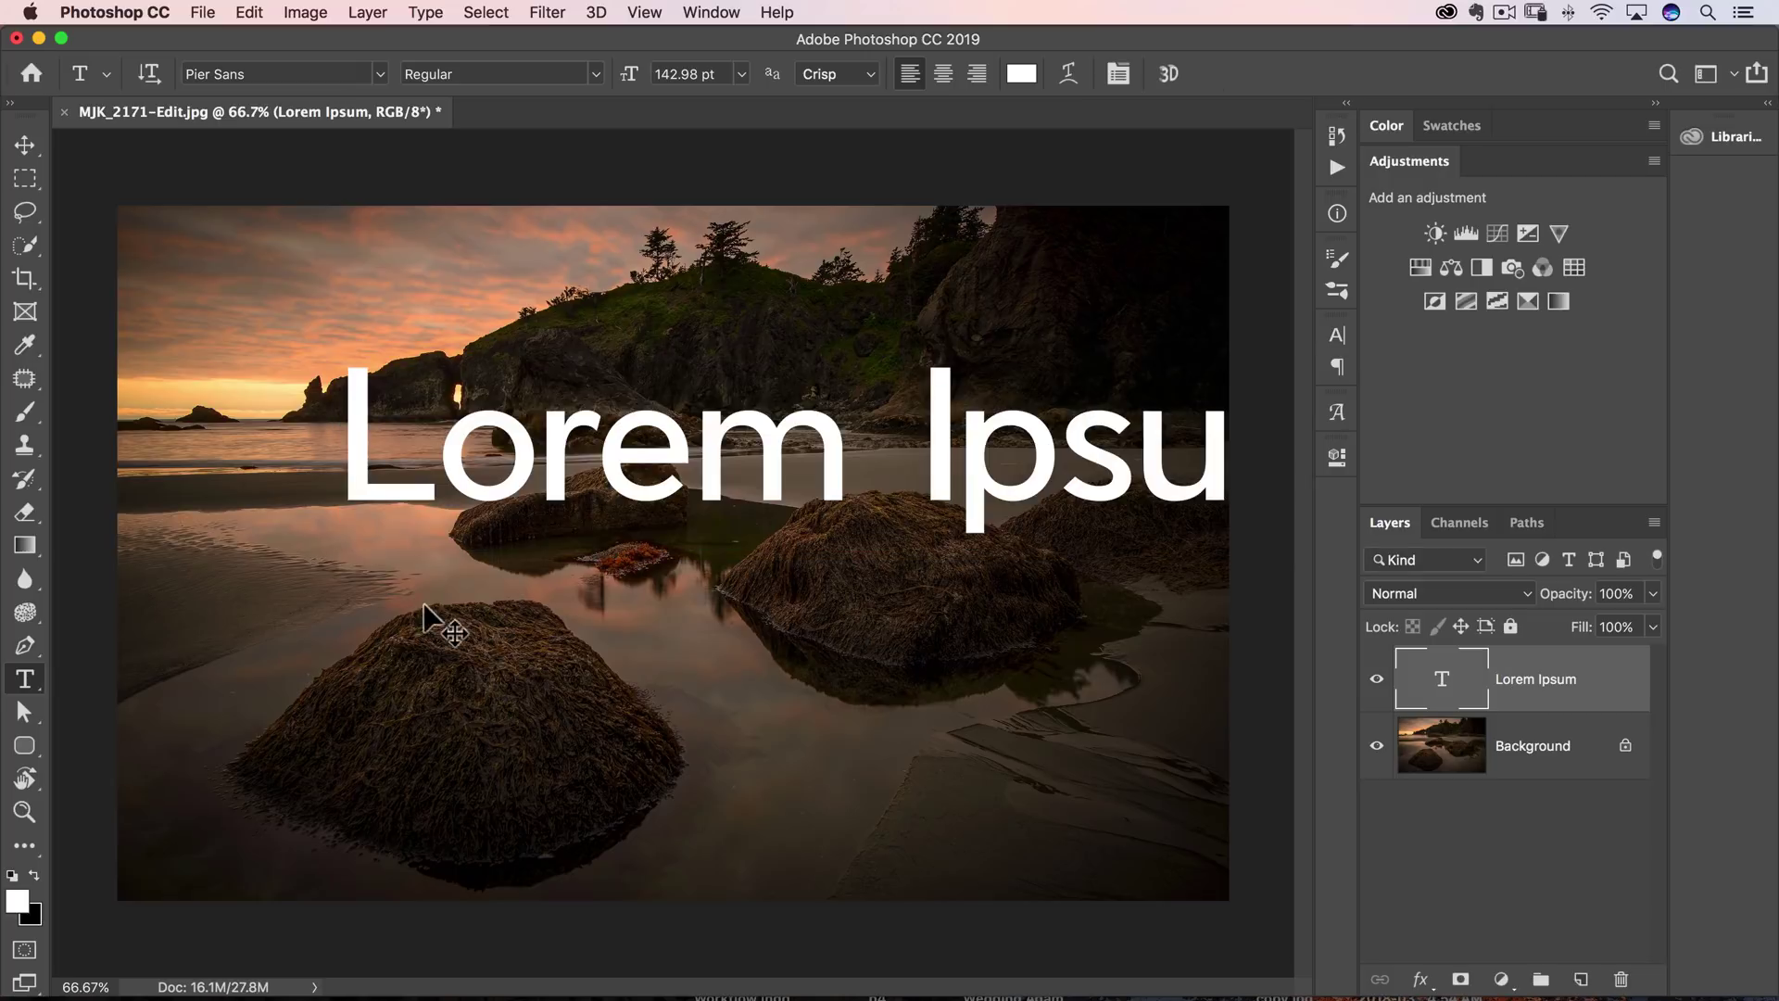
key("v")
left_click_drag(622, 501, 459, 422)
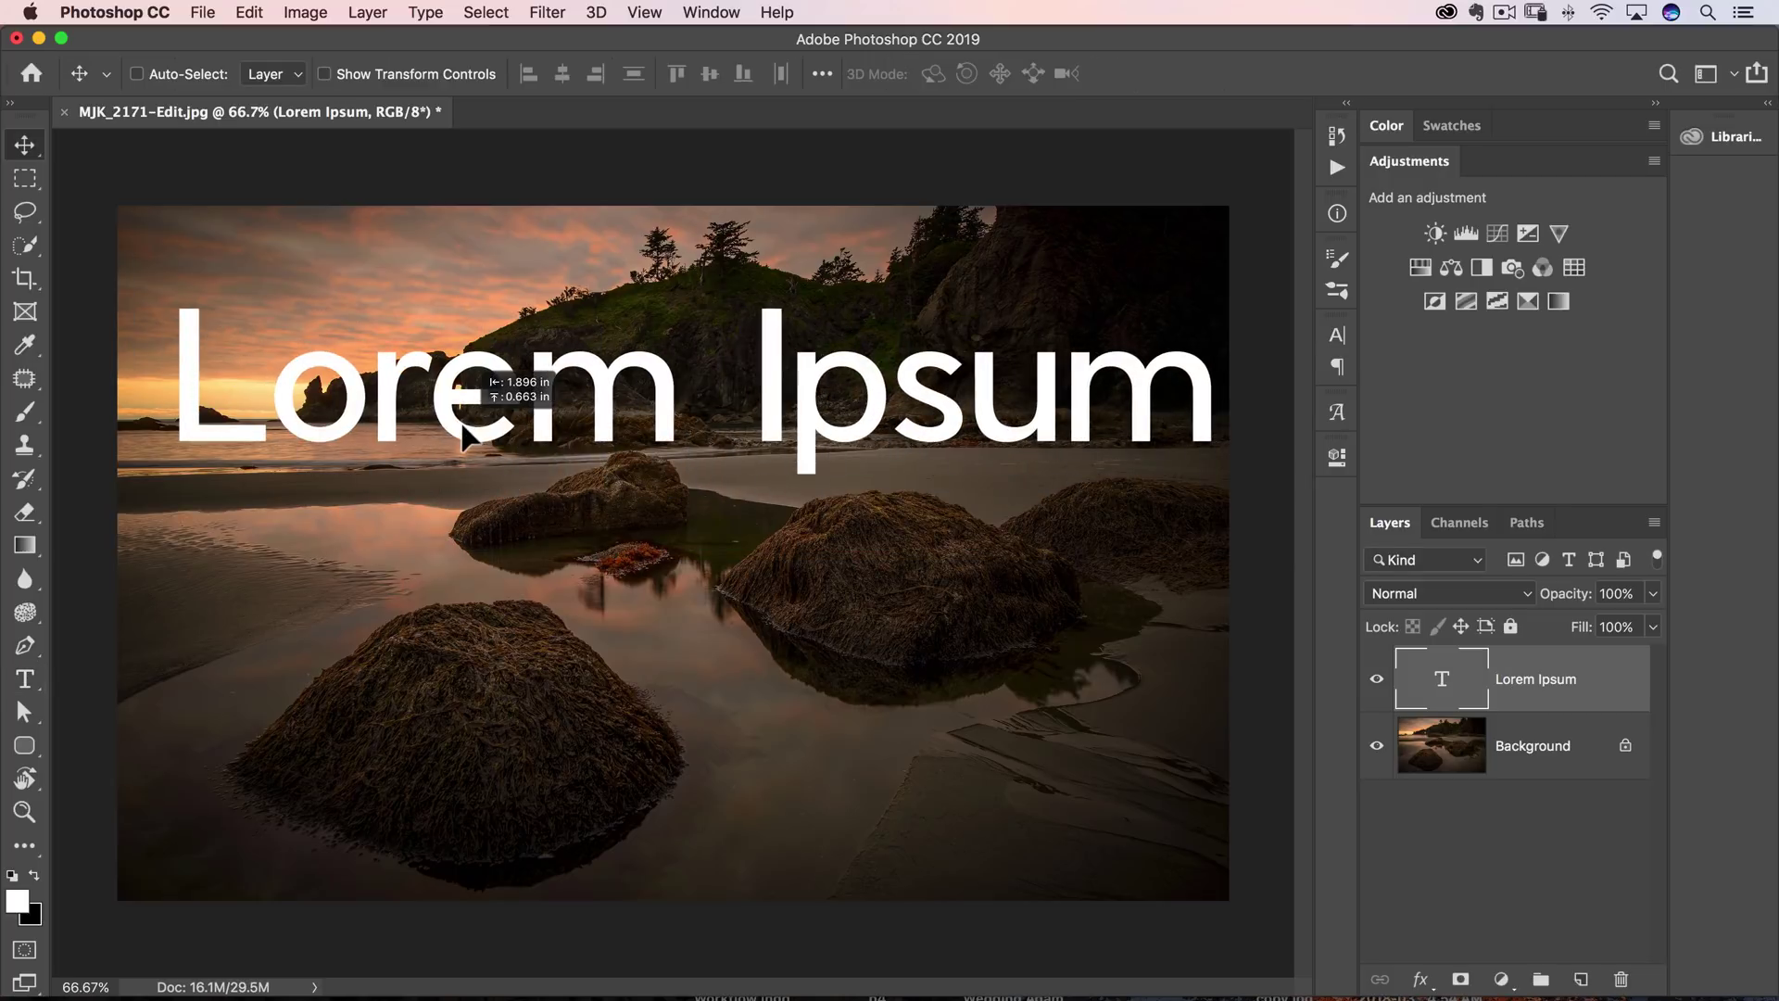
- Try placing the text cursor inside the Lorem Ipsum text, including between its two words, and cancel the edit
key("t")
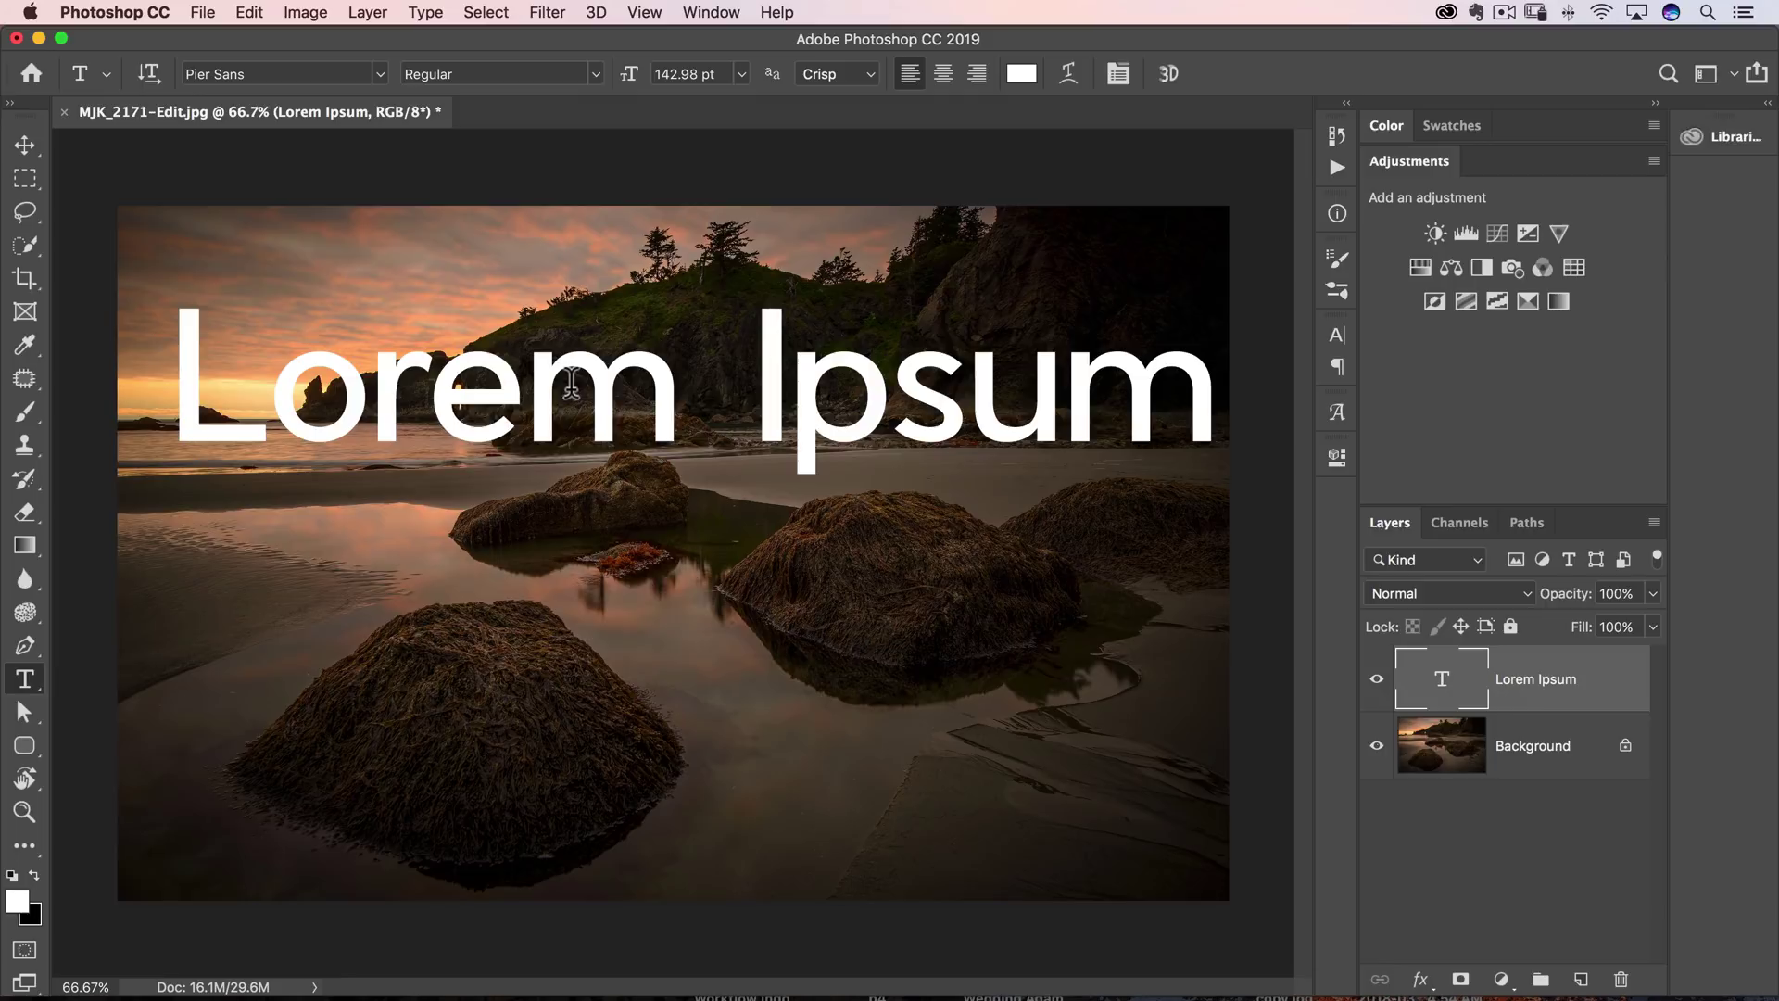
left_click(419, 371)
key("Escape")
left_click(728, 445)
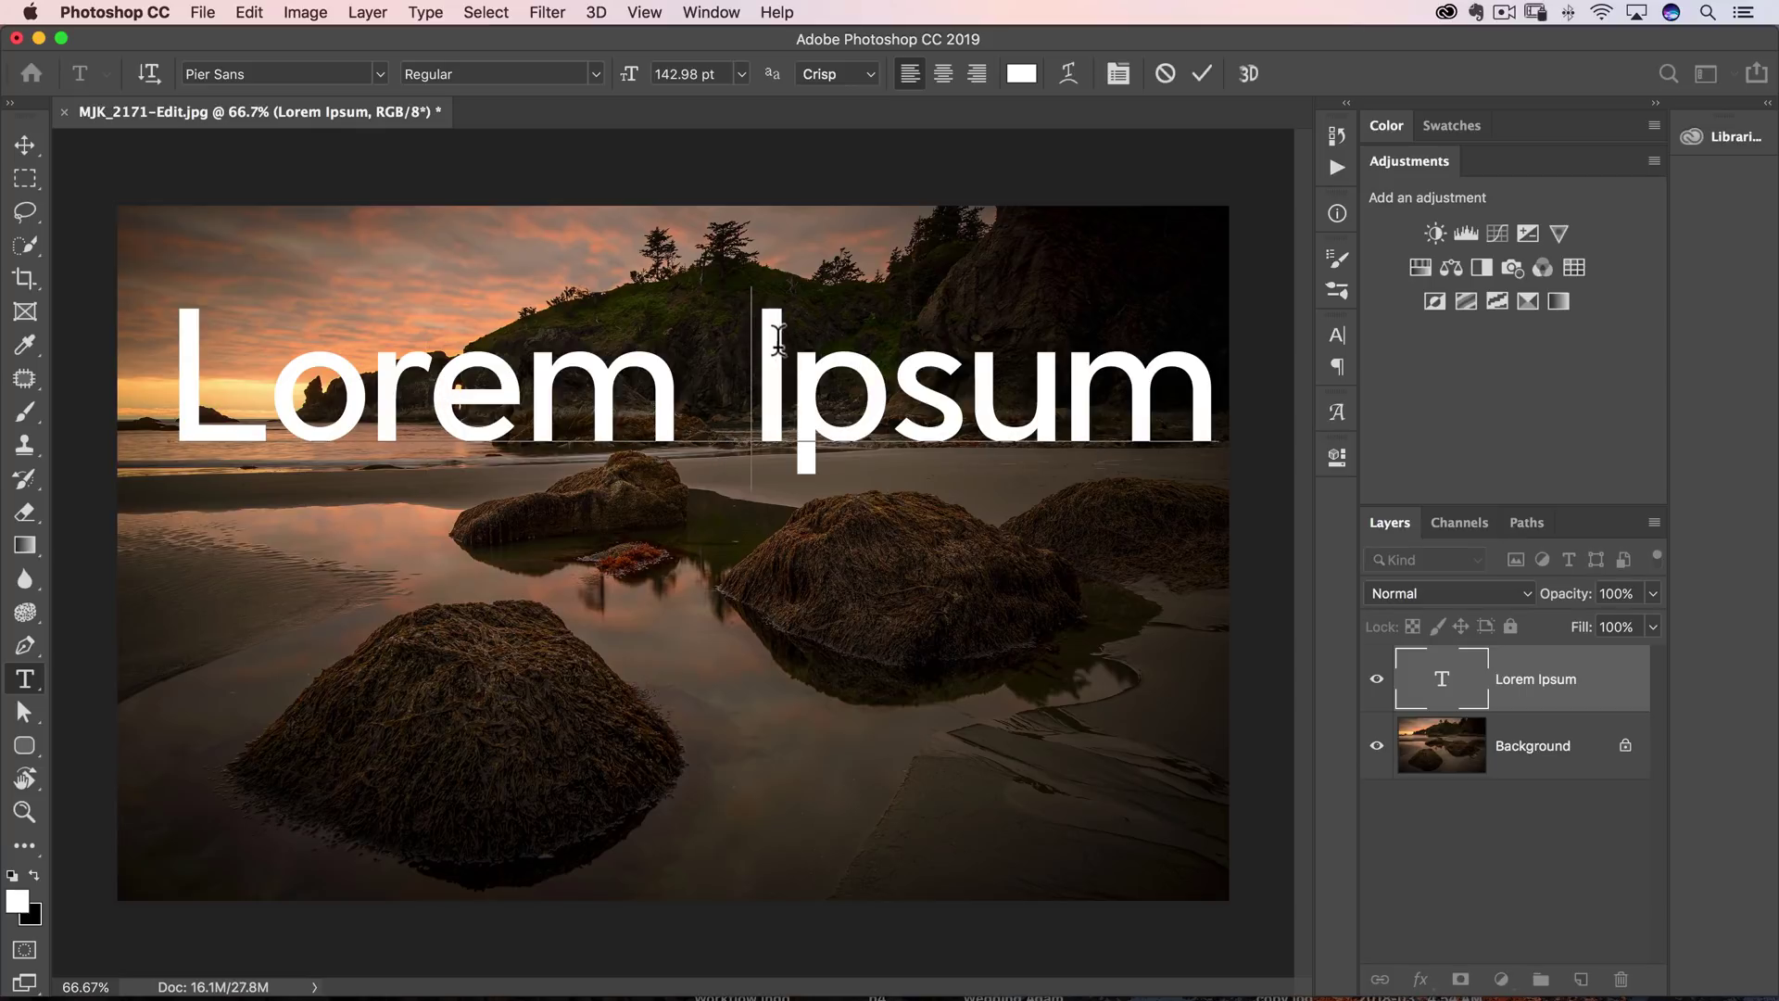
key("Escape")
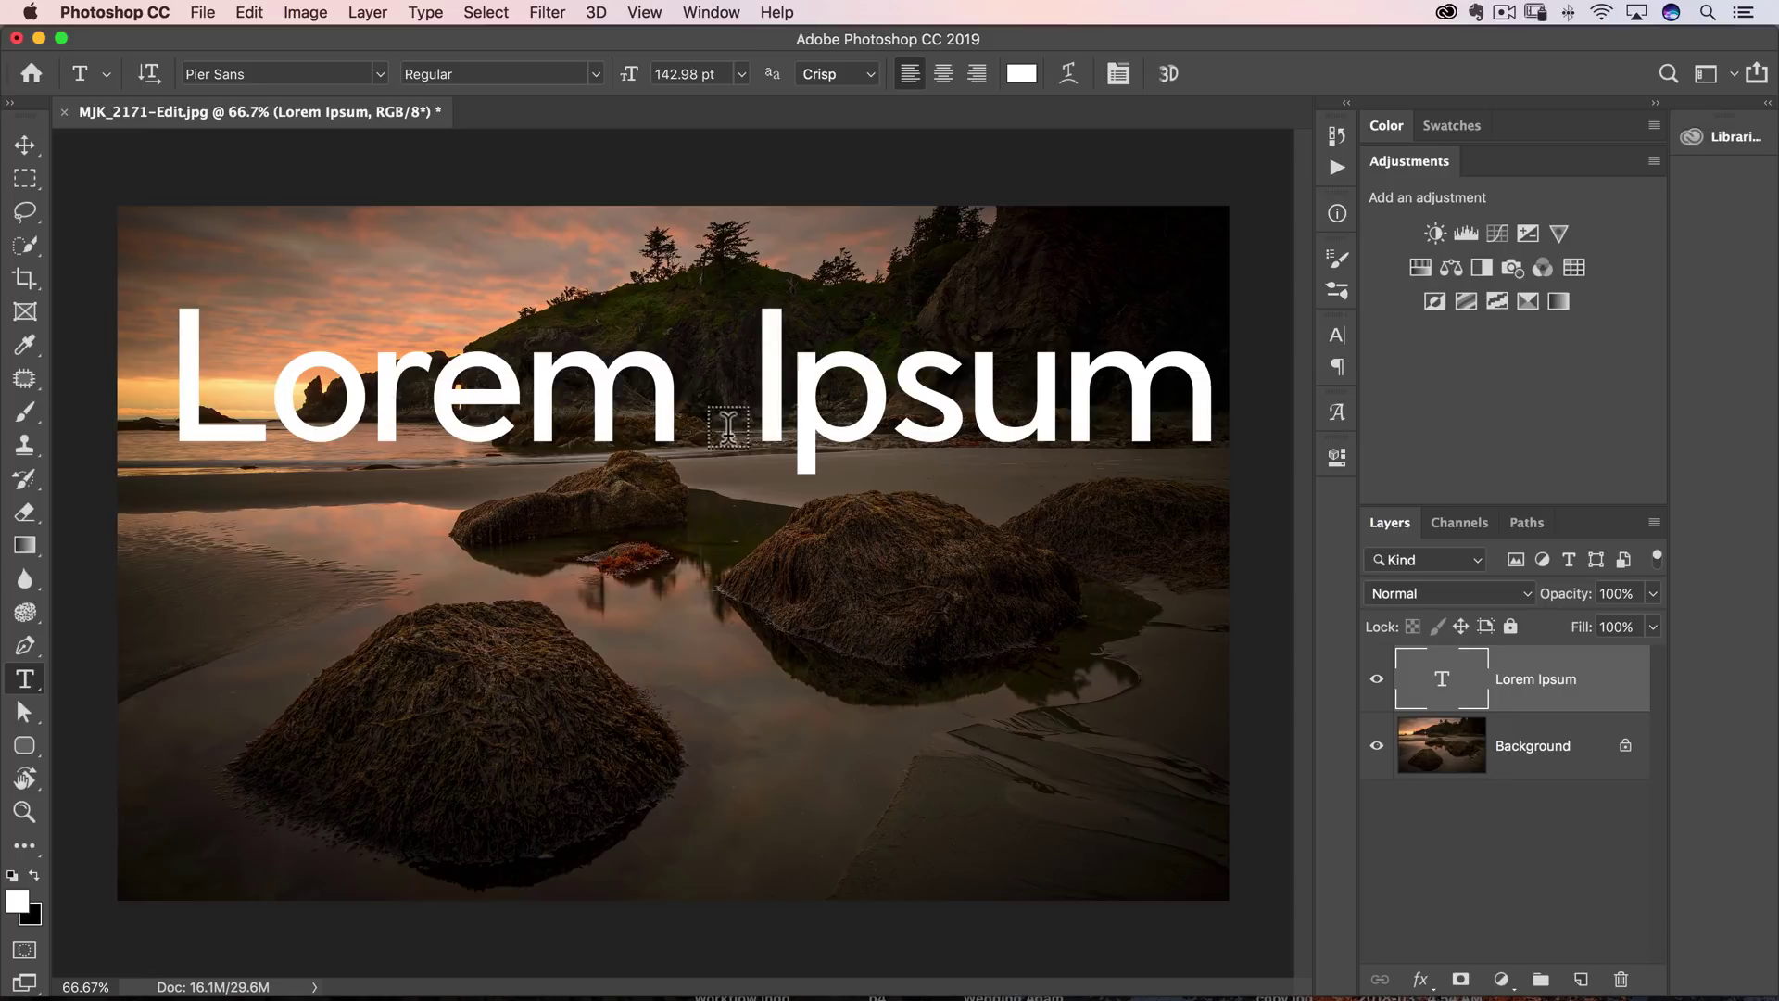
- Add a second Lorem Ipsum type layer and position it just below the first line, shifted to the right
left_click(736, 408)
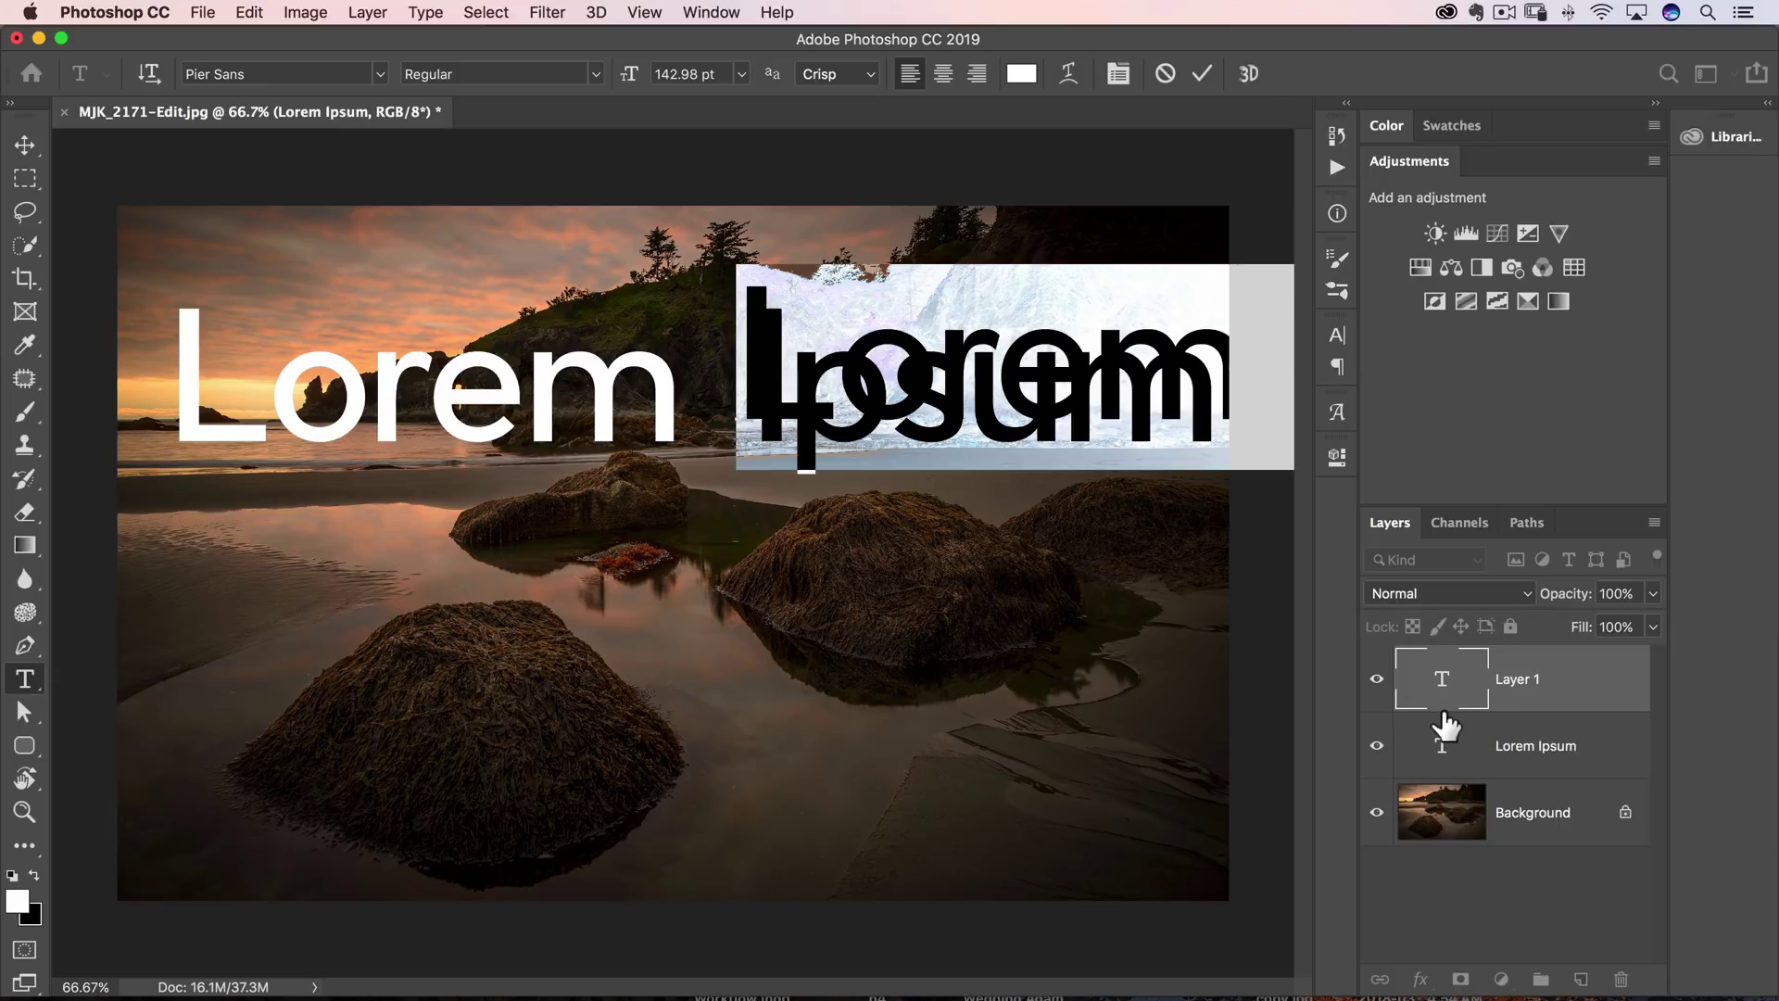
left_click(24, 144)
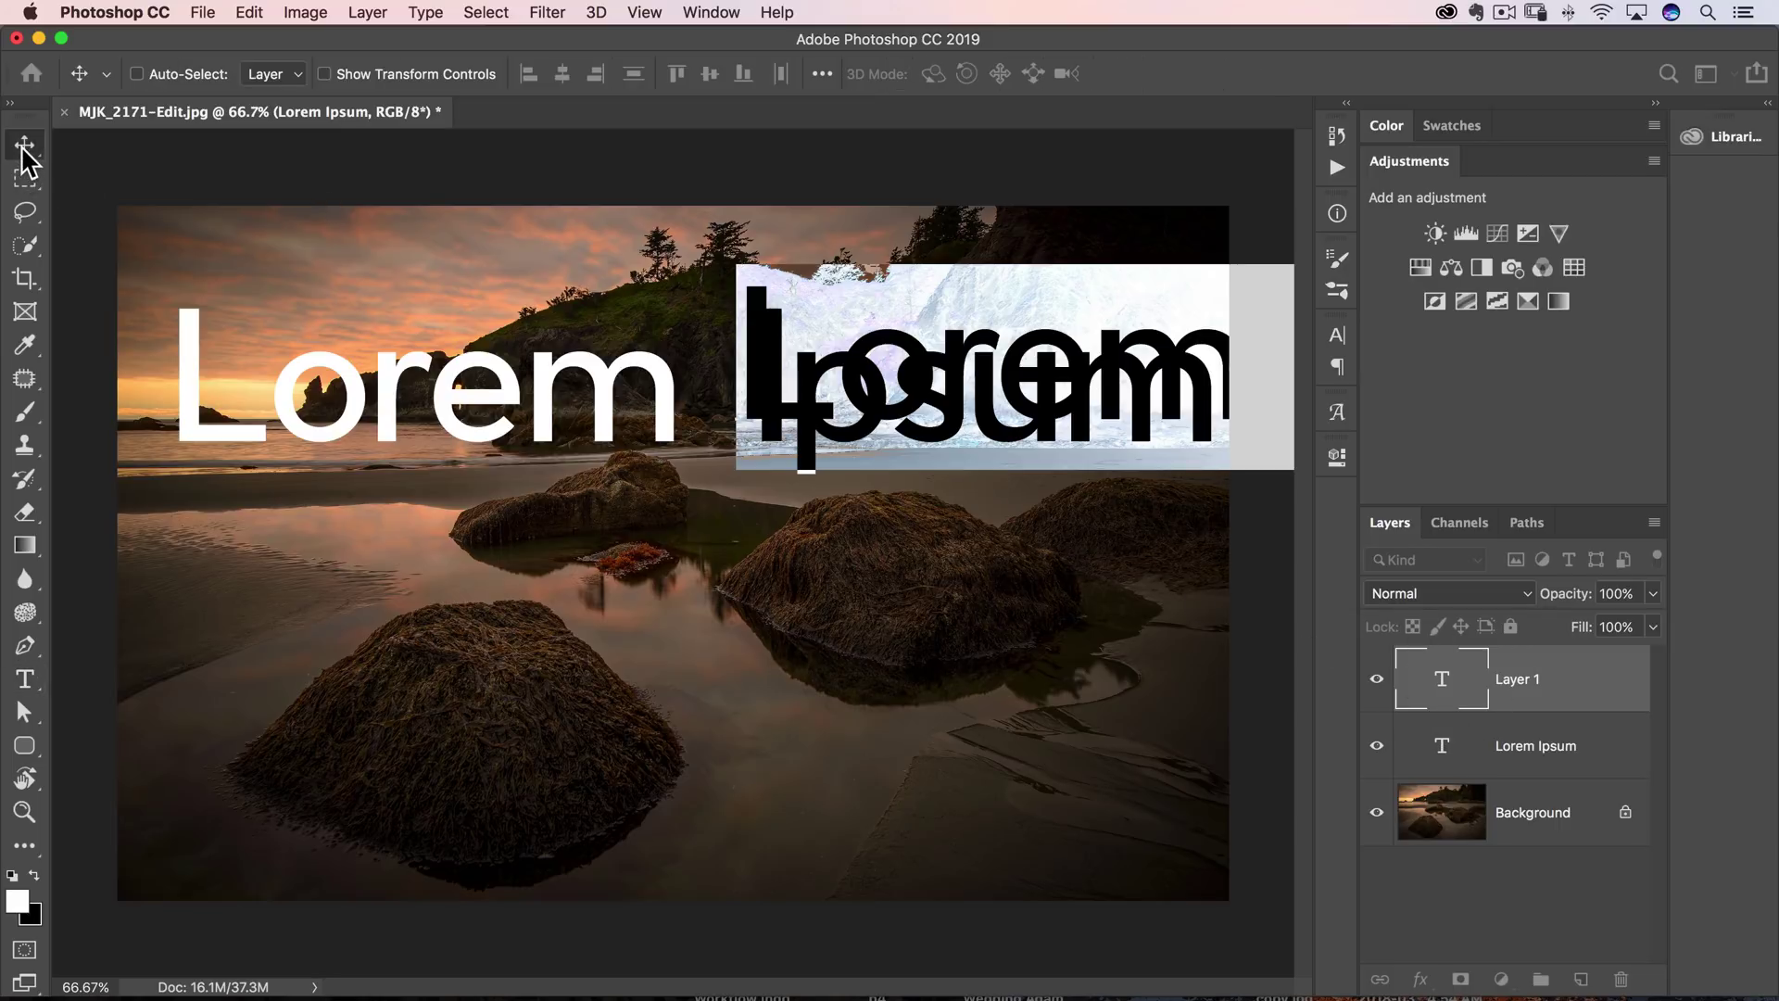
left_click_drag(945, 331, 376, 711)
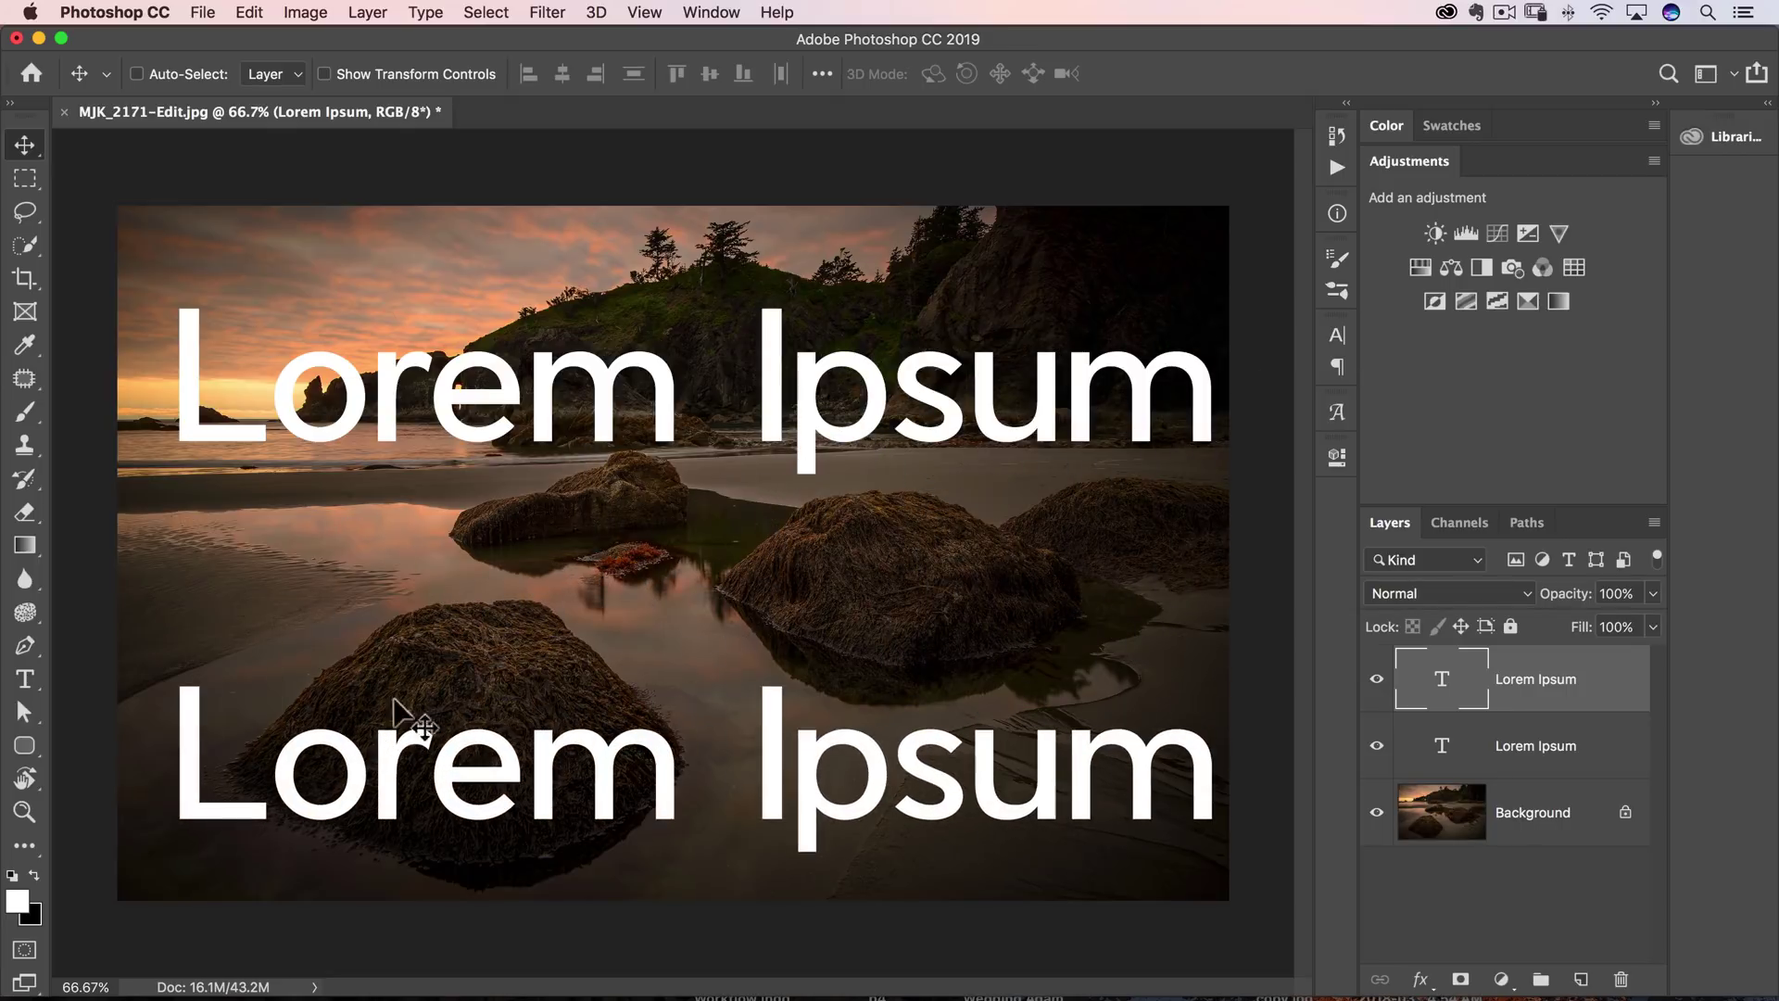
left_click_drag(405, 790, 645, 552)
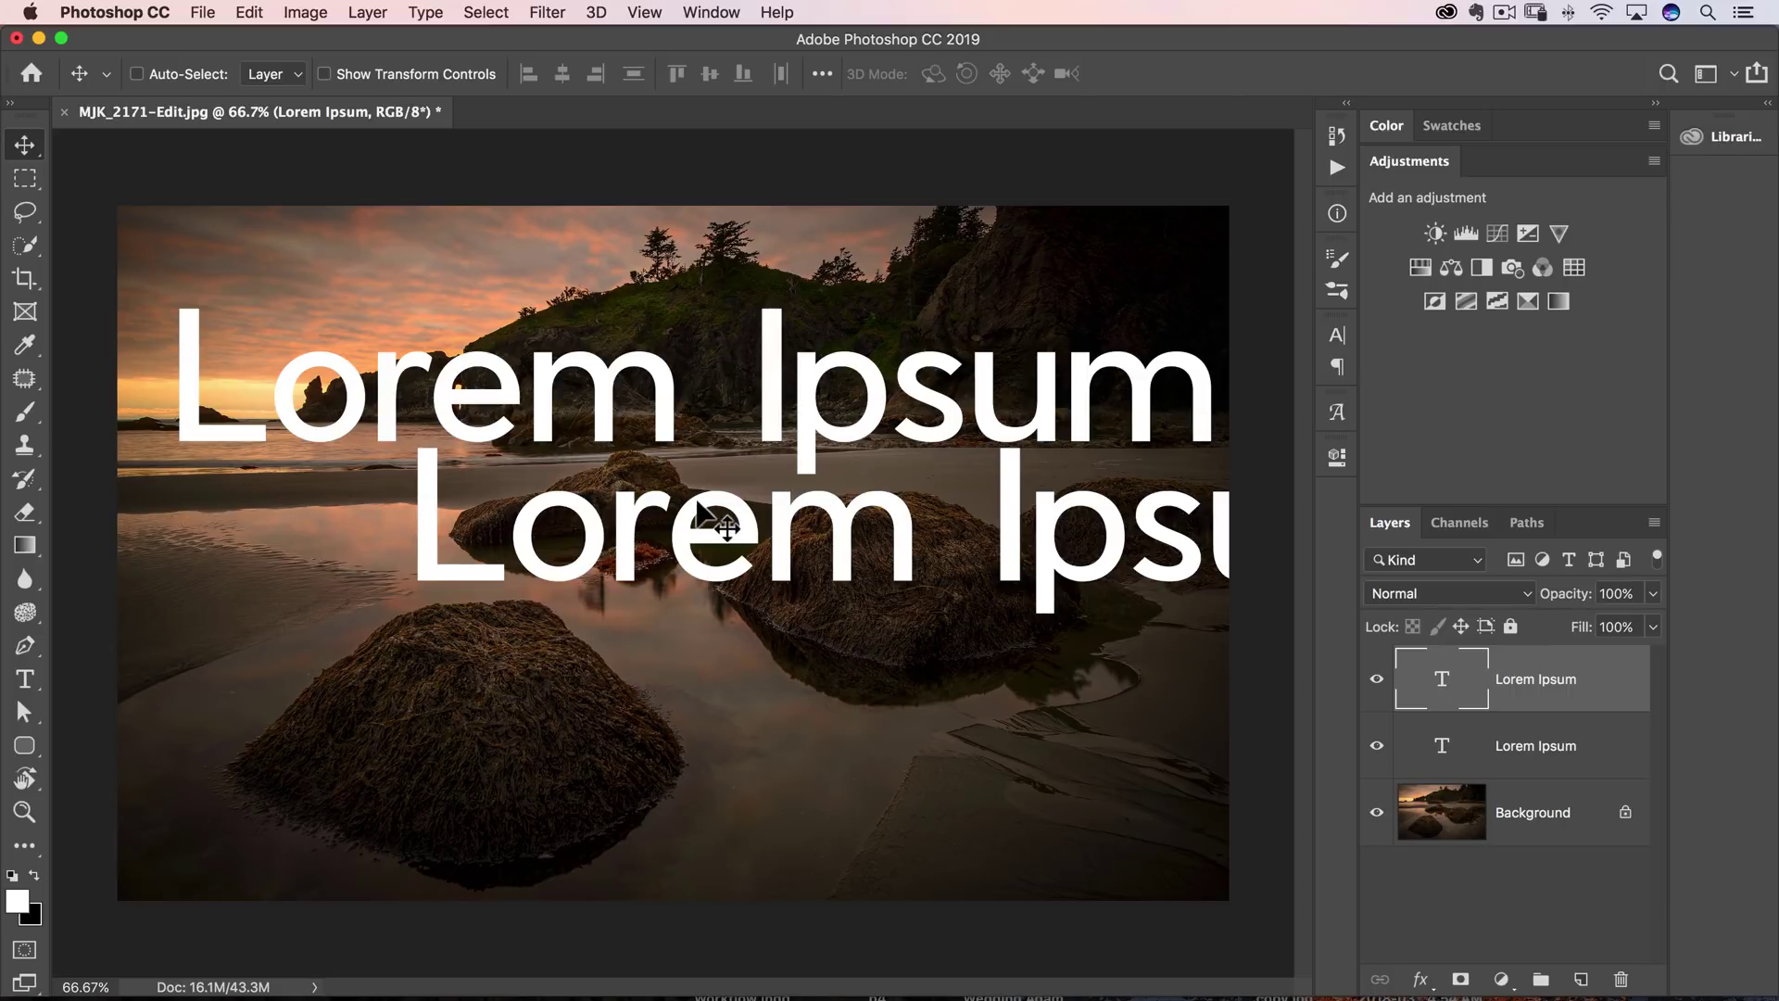
- Switch to Chrome and look through the Photography Preset System page down to the What's Different section and back up
key("super+Tab")
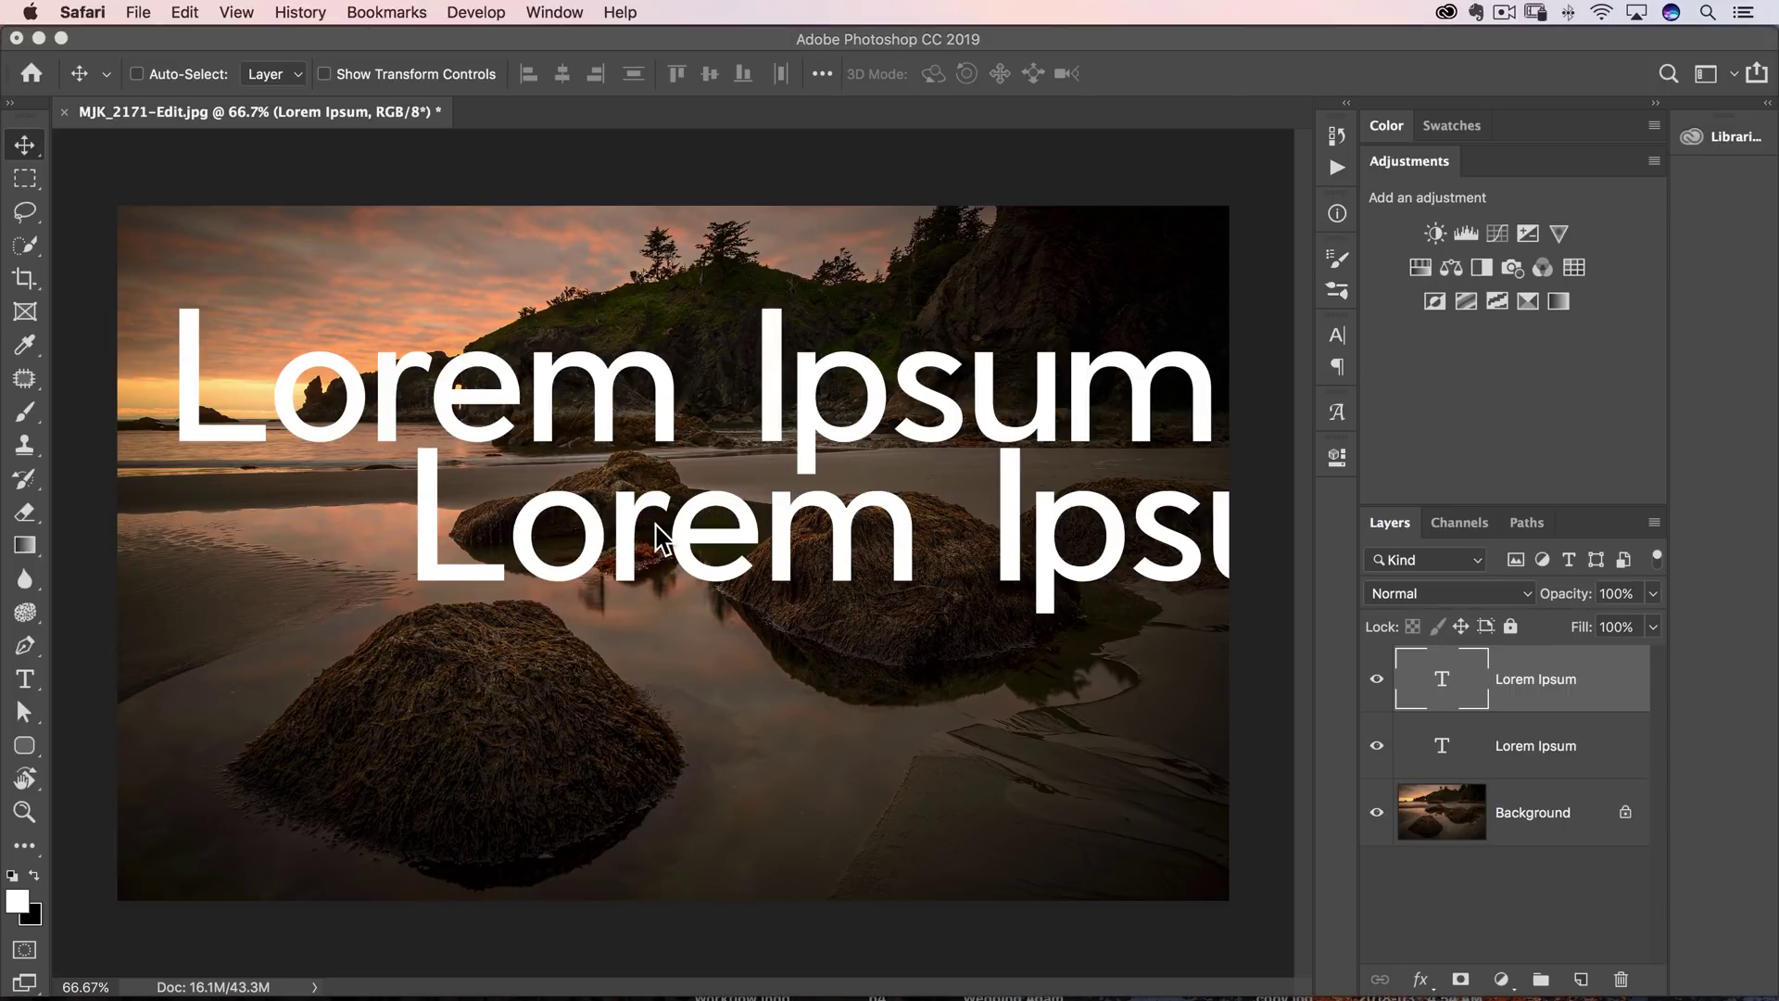
key("super+Tab")
key("super+Tab")
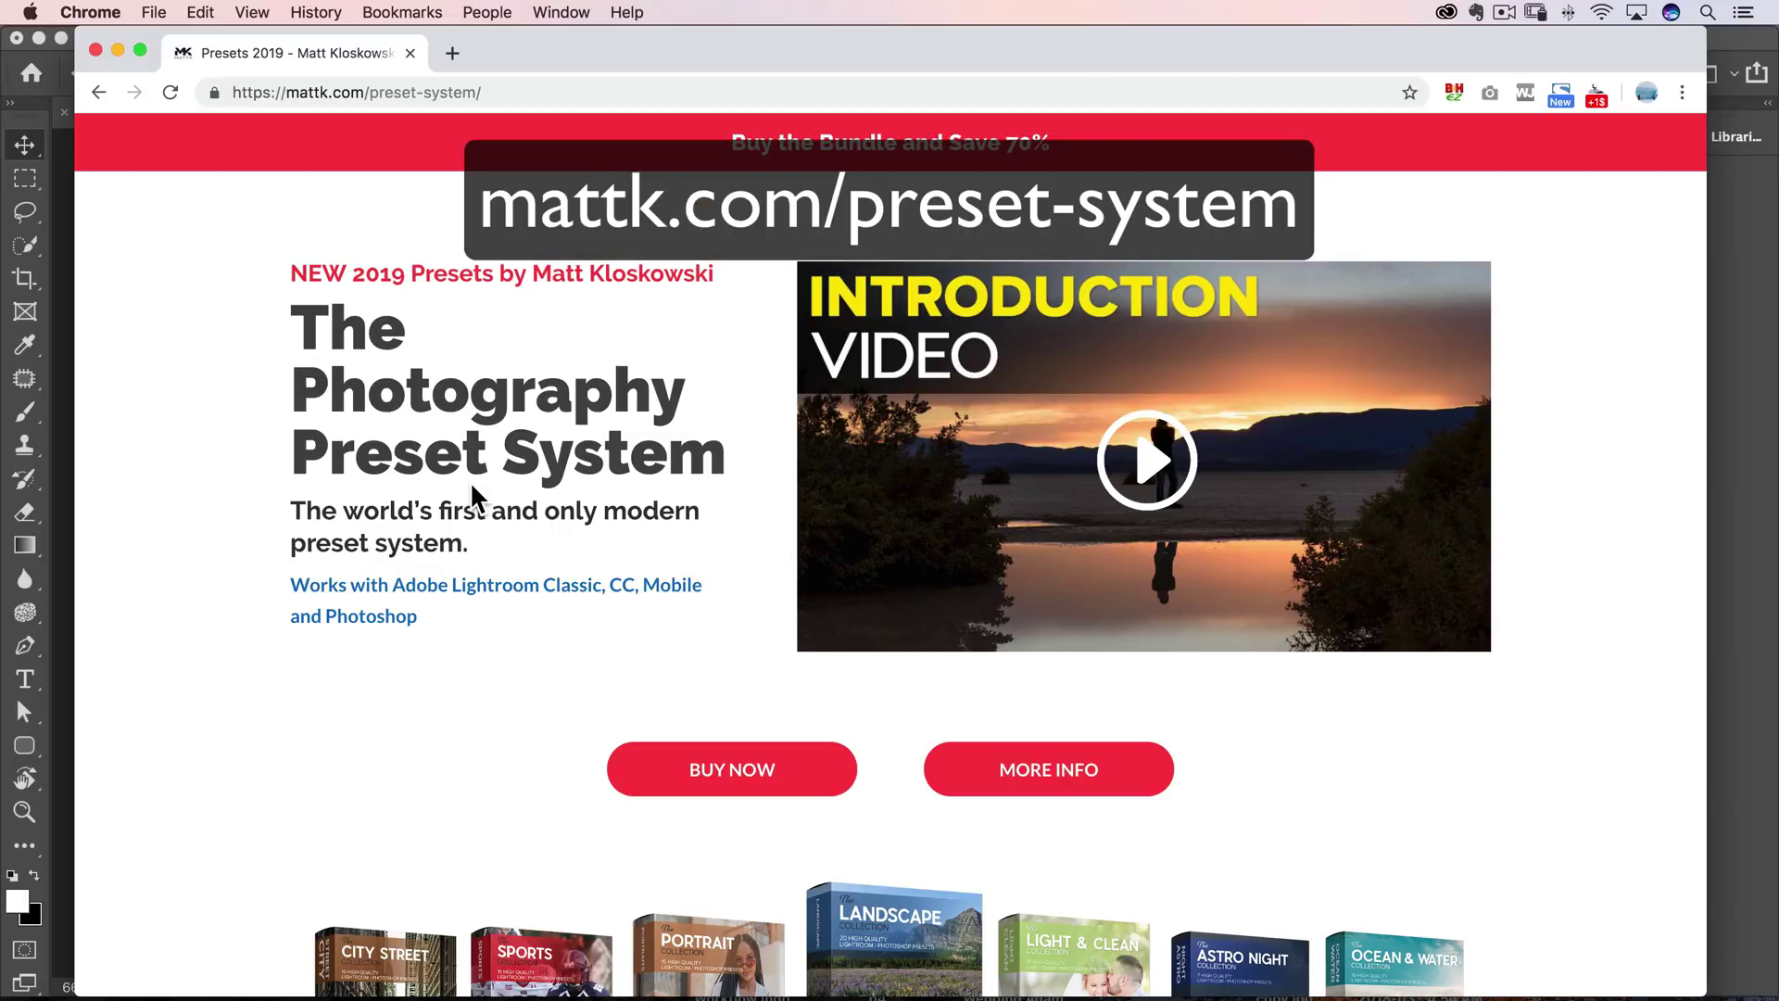
scroll(1158, 698, "down", 5)
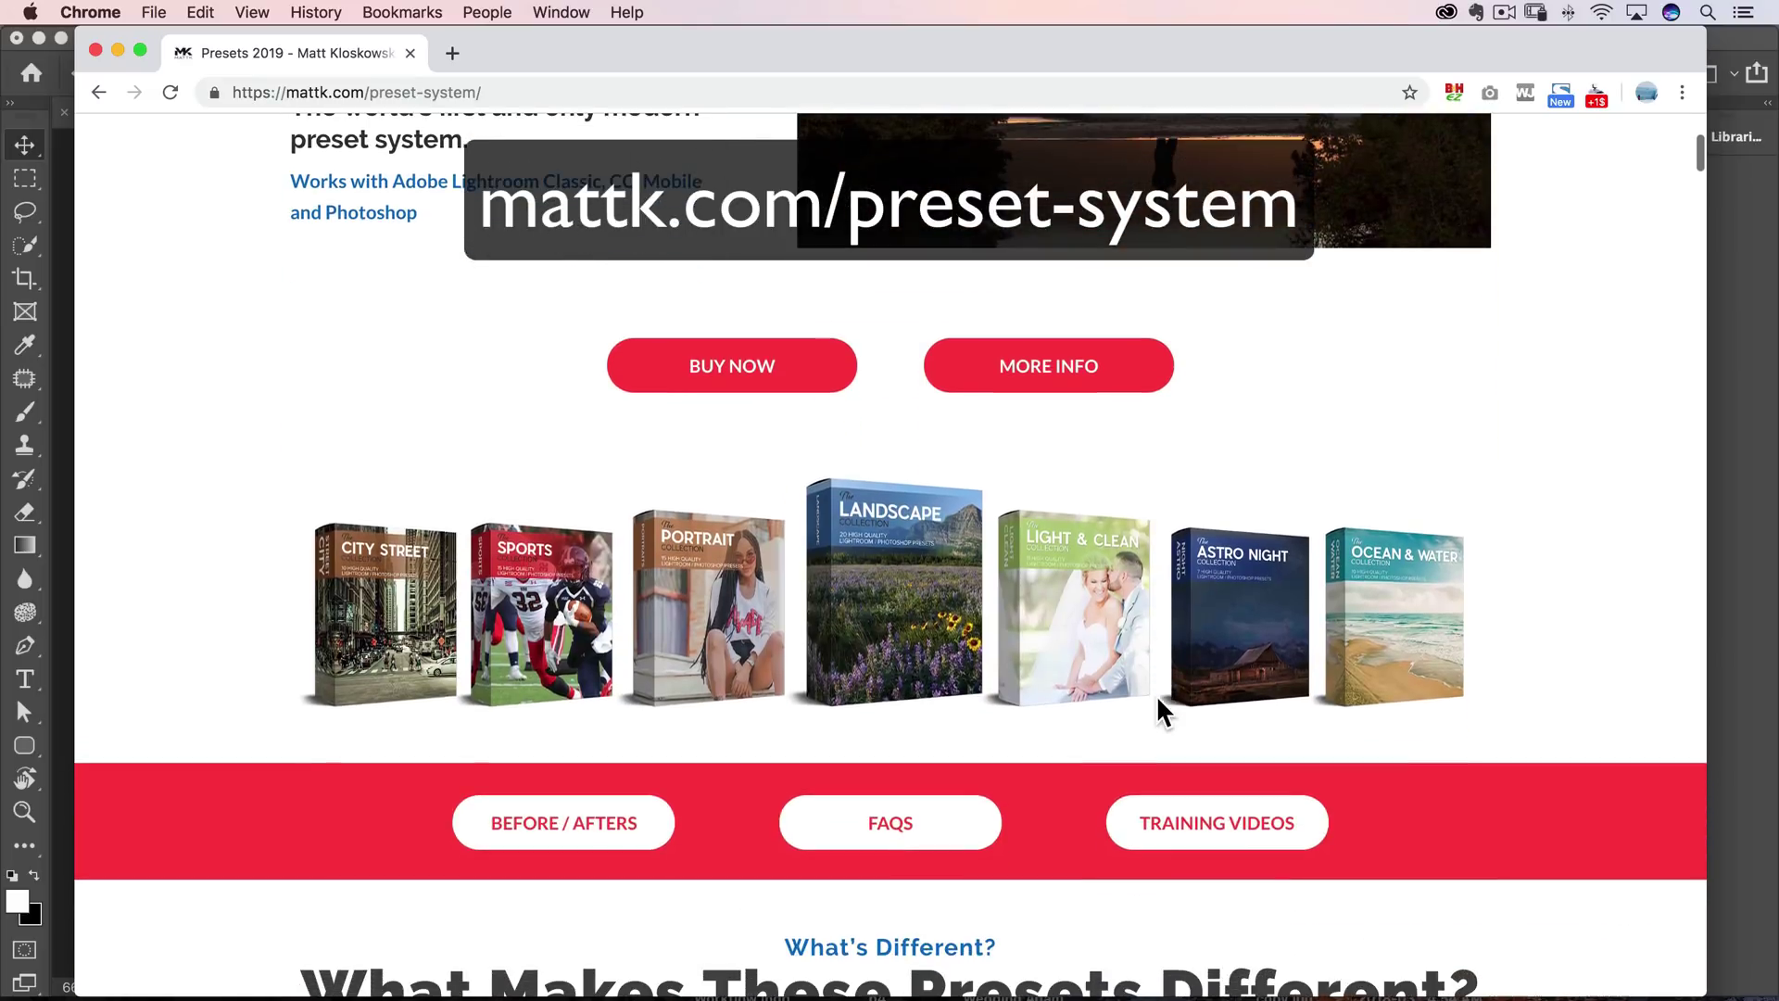
scroll(1159, 713, "down", 2)
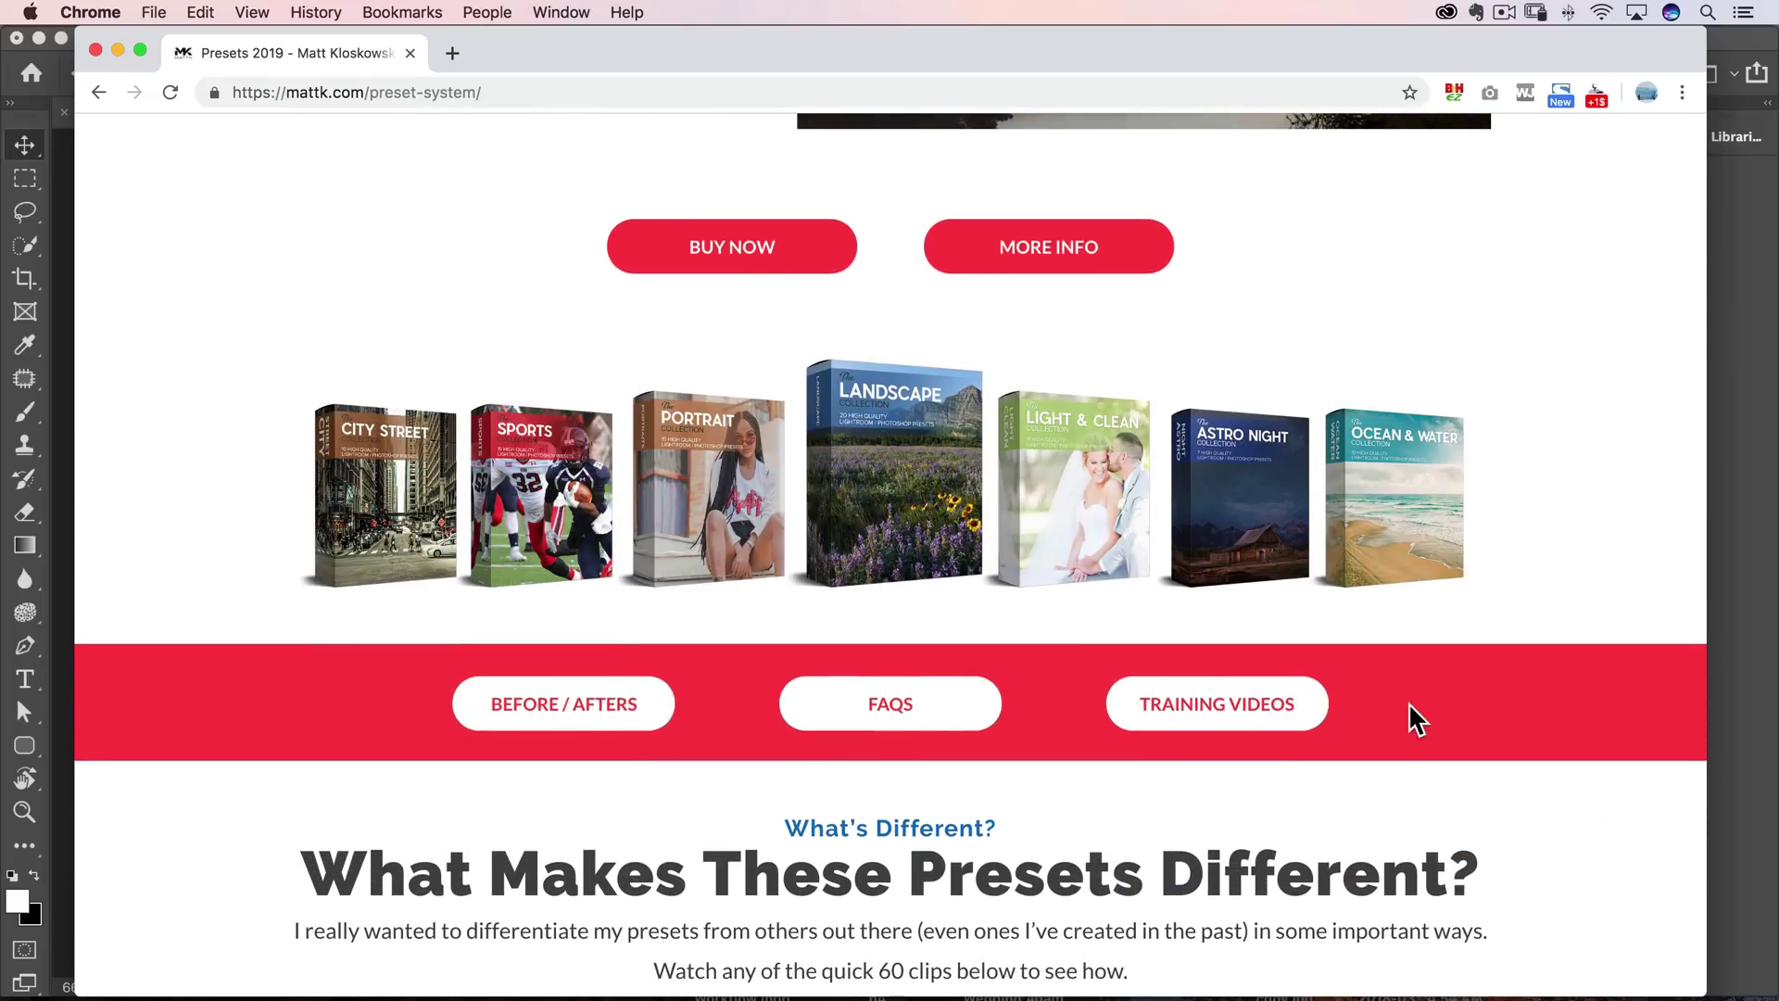
scroll(1409, 703, "down", 1)
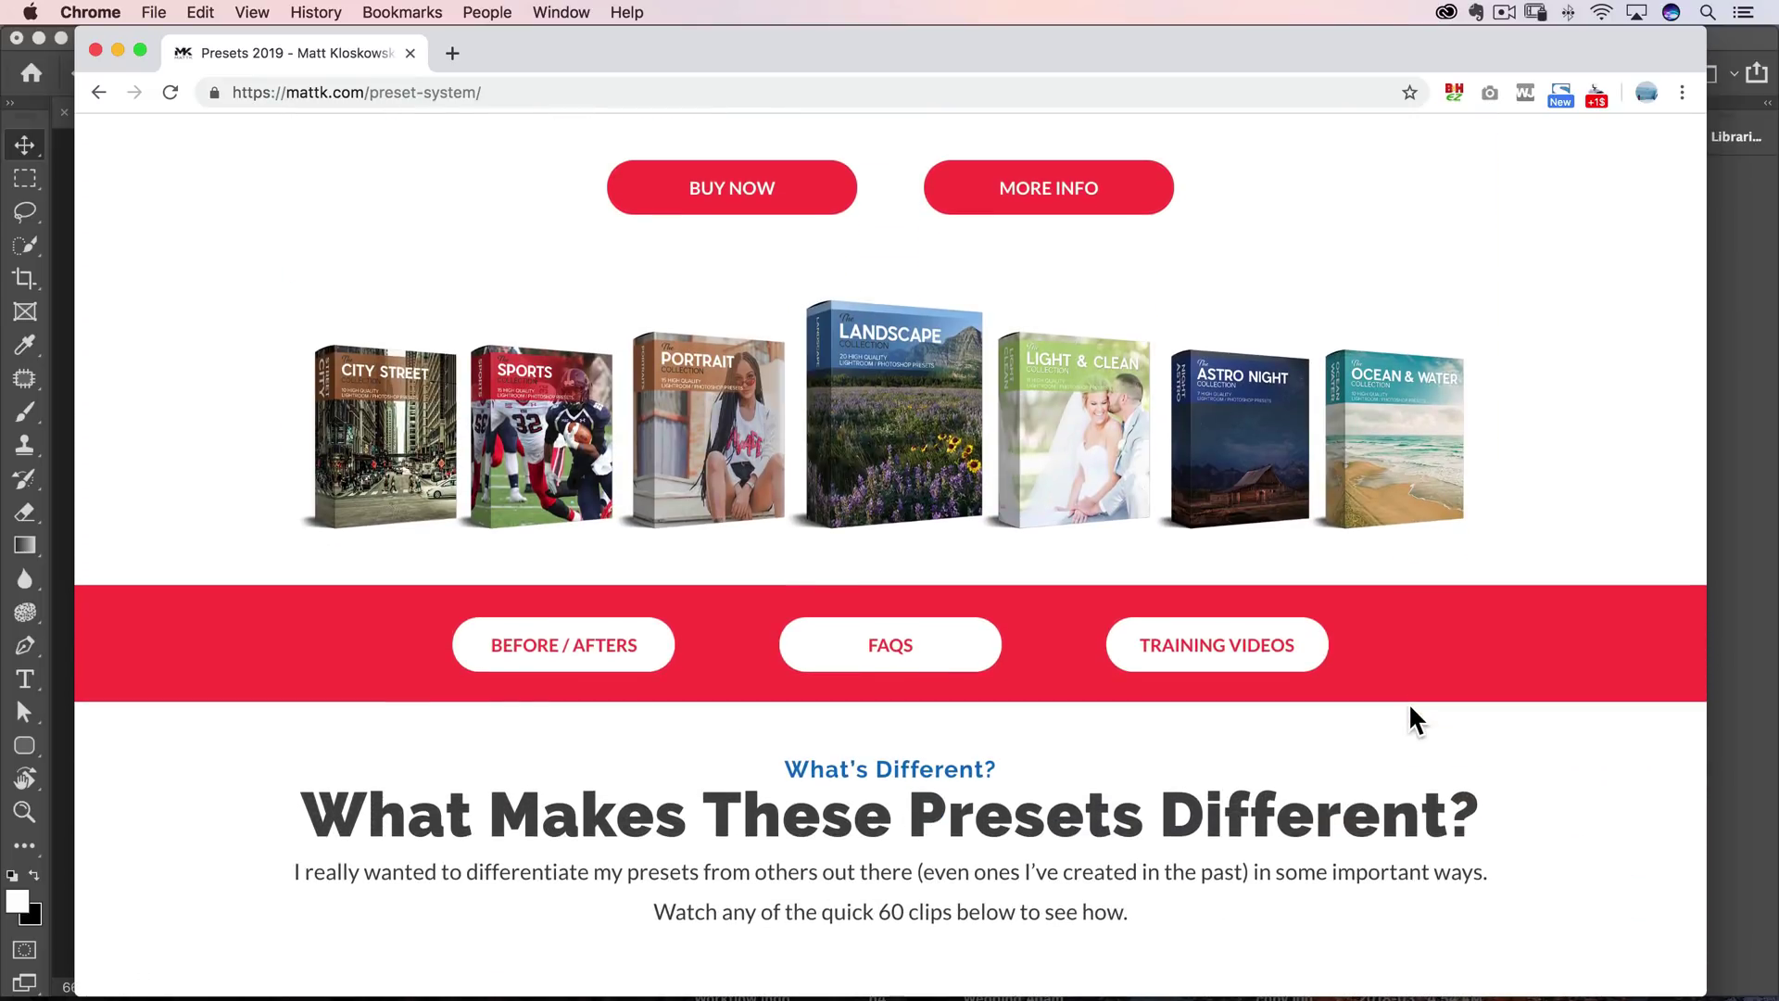
scroll(1409, 702, "down", 3)
scroll(1409, 702, "down", 2)
scroll(1410, 715, "up", 5)
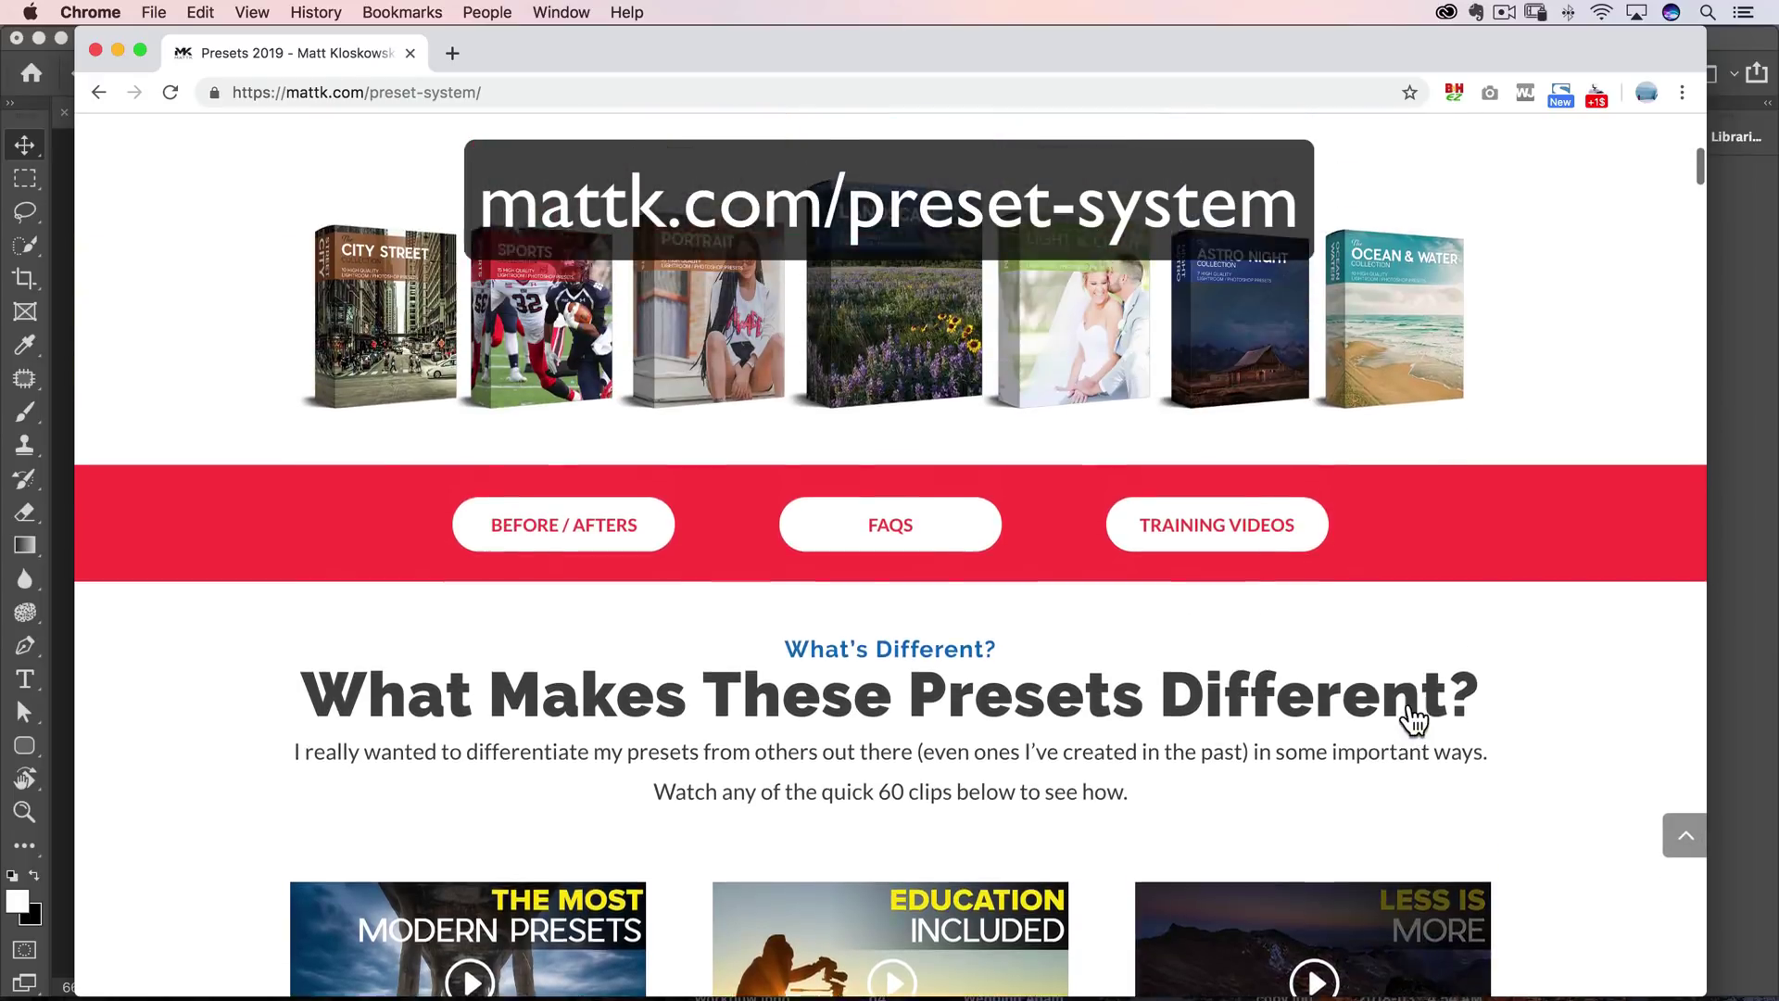
scroll(1563, 614, "up", 6)
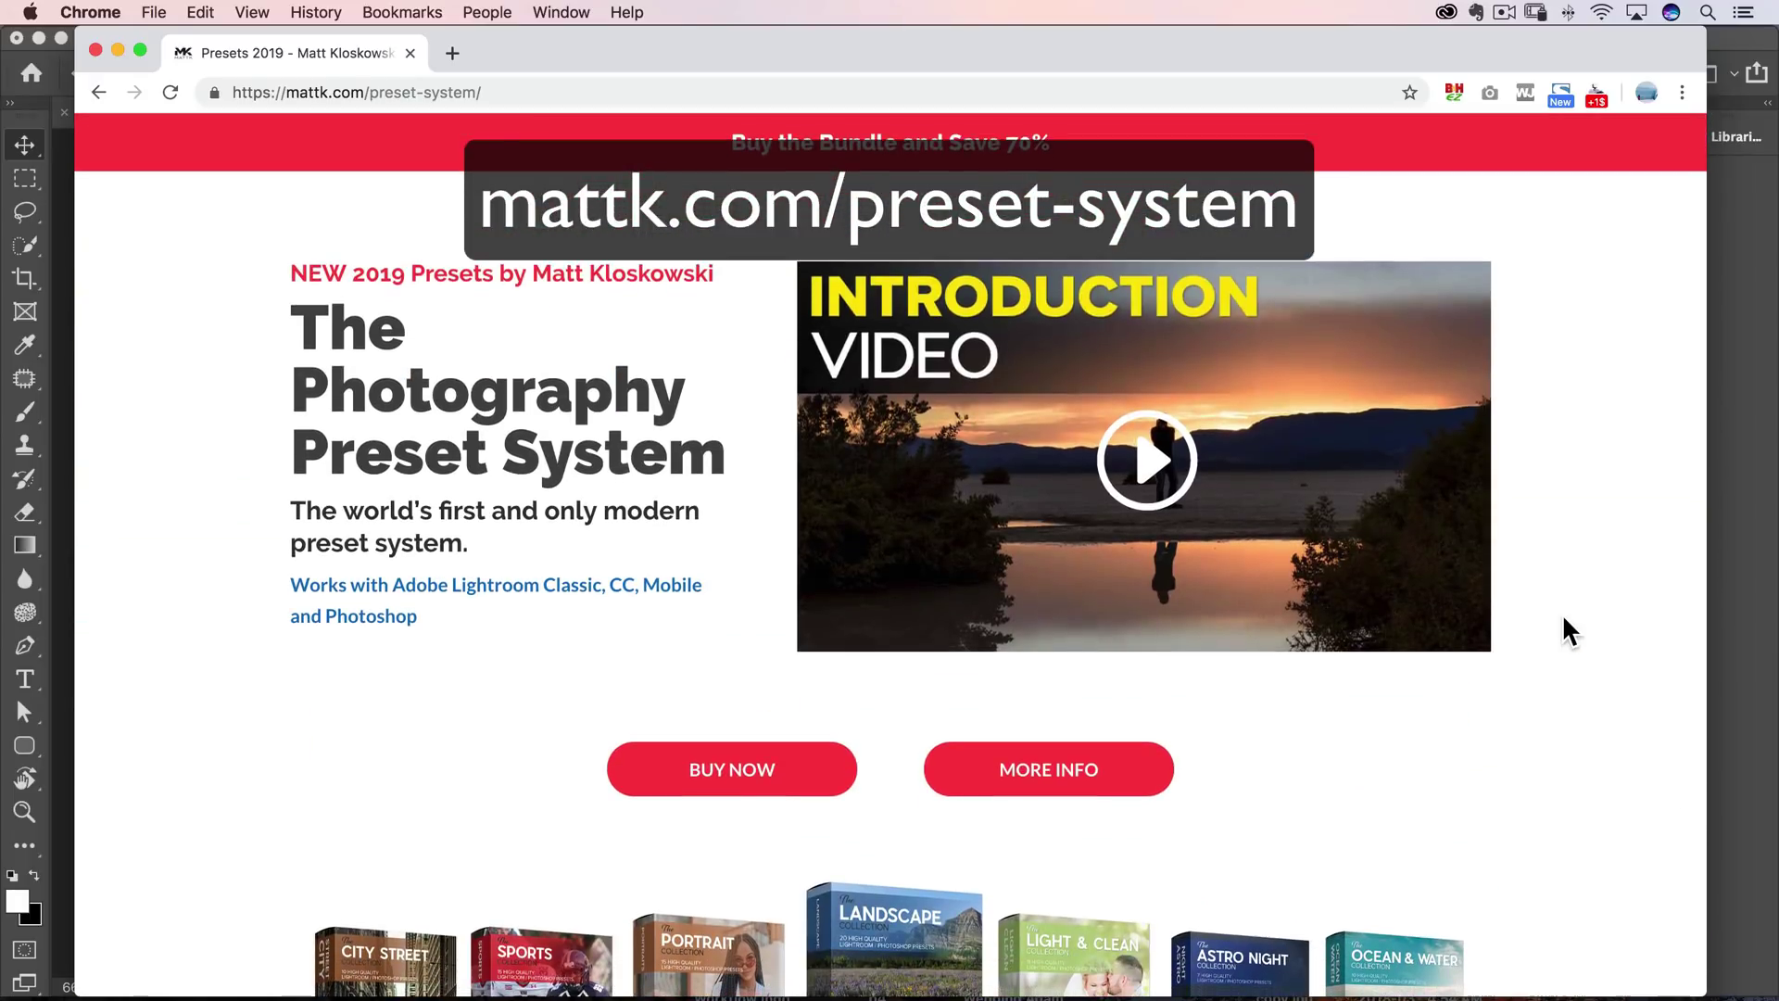